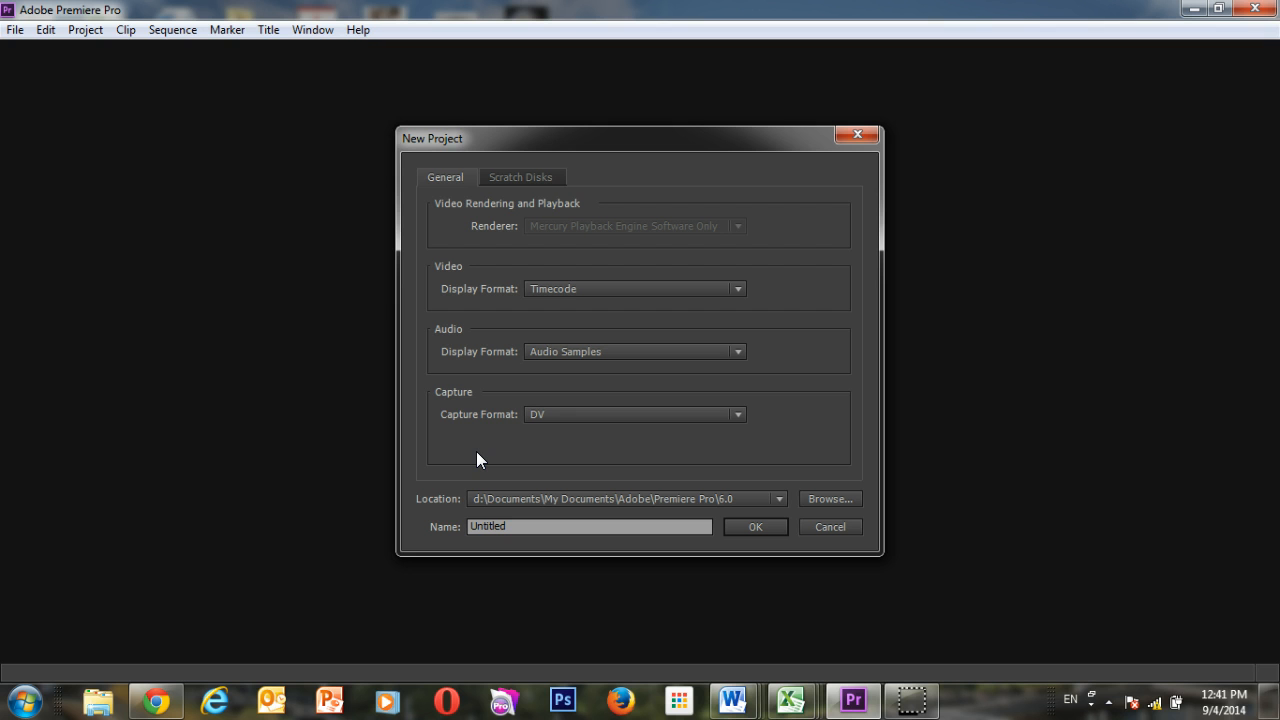
Name the new project Flying Video and create it.
double_click(487, 528)
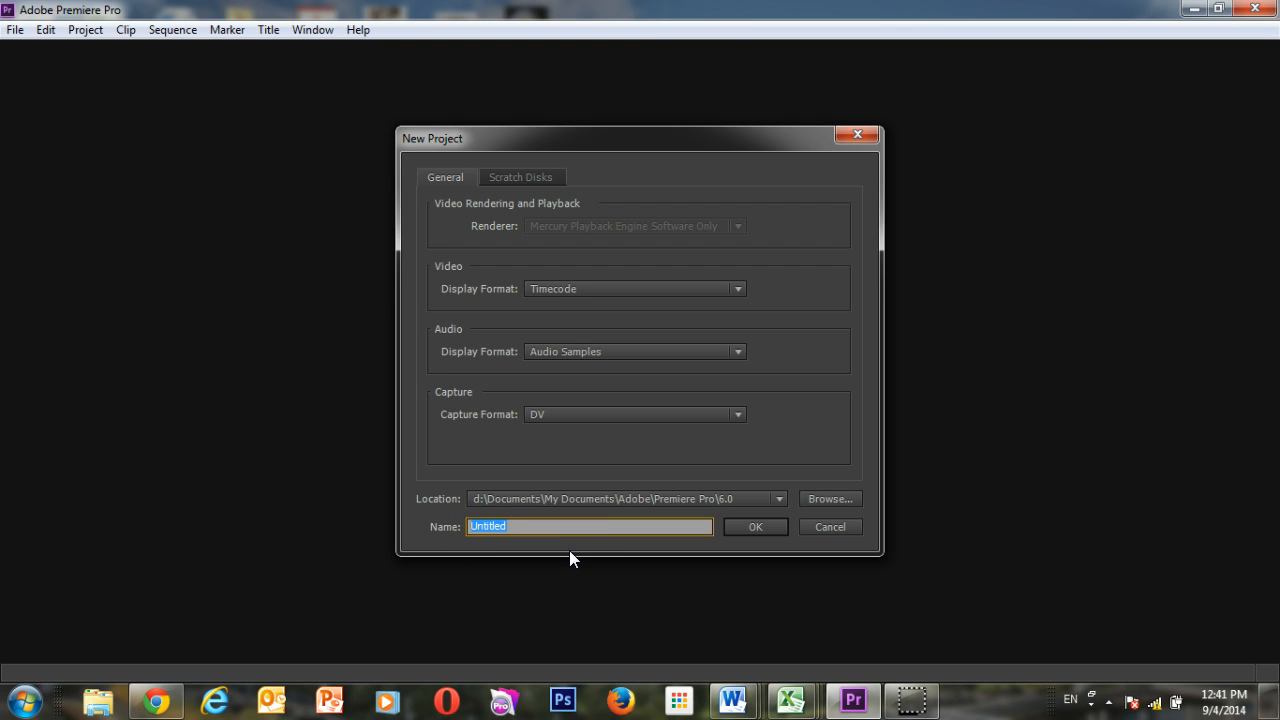
text(Smapl)
key(BackSpace)
key(BackSpace)
key(BackSpace)
key(BackSpace)
key(BackSpace)
text(Flynig)
key(BackSpace)
key(BackSpace)
key(BackSpace)
text(ing Video)
click(746, 524)
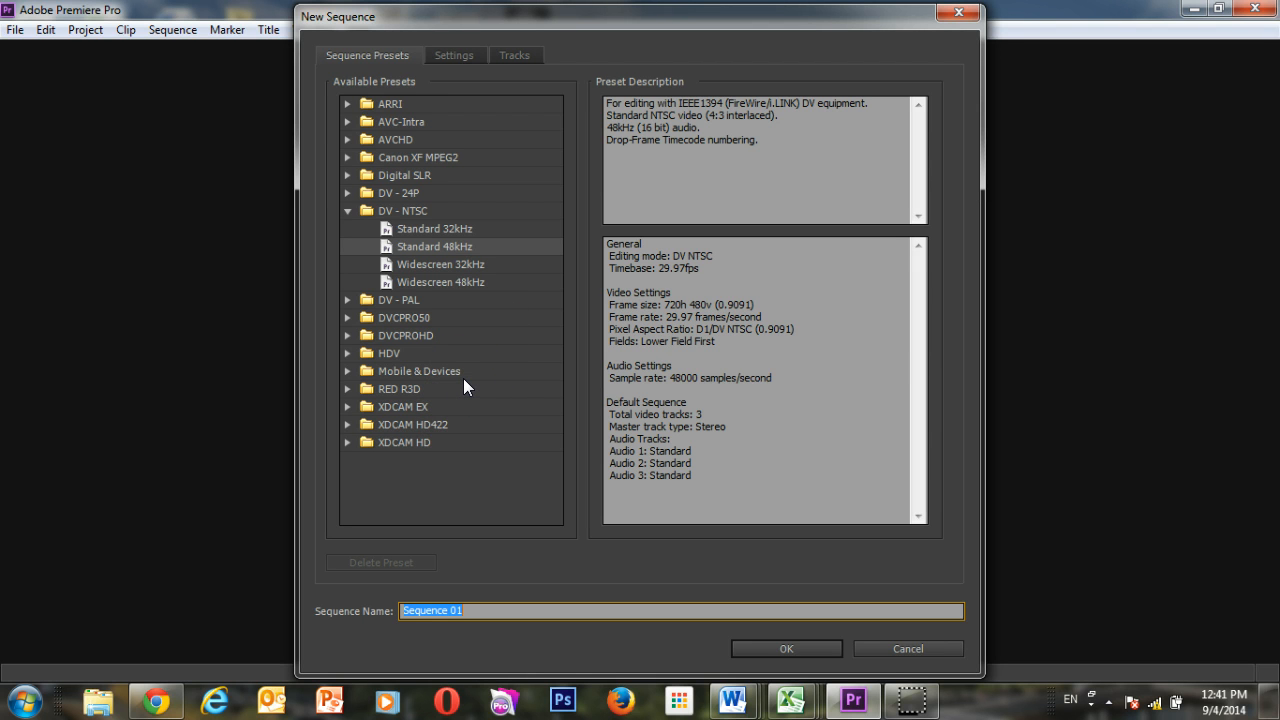
Create a sequence named Flying from the DV - NTSC Standard 48kHz preset.
click(445, 246)
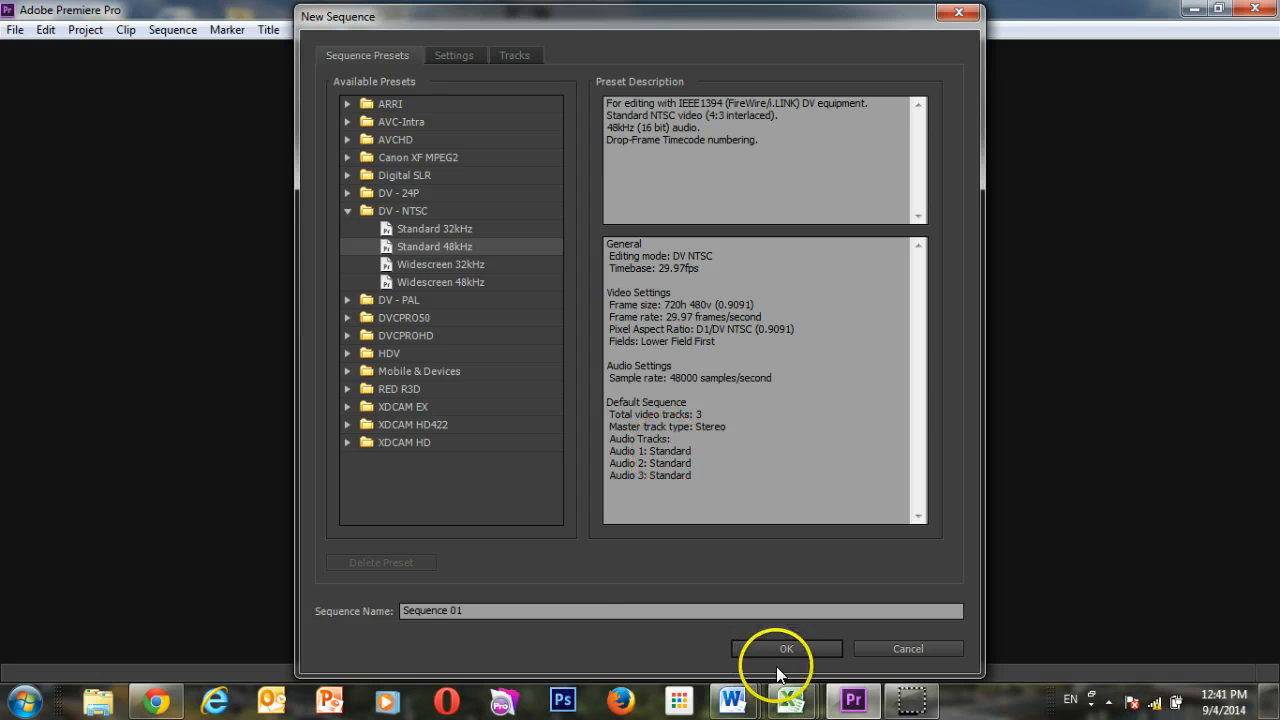
click(526, 610)
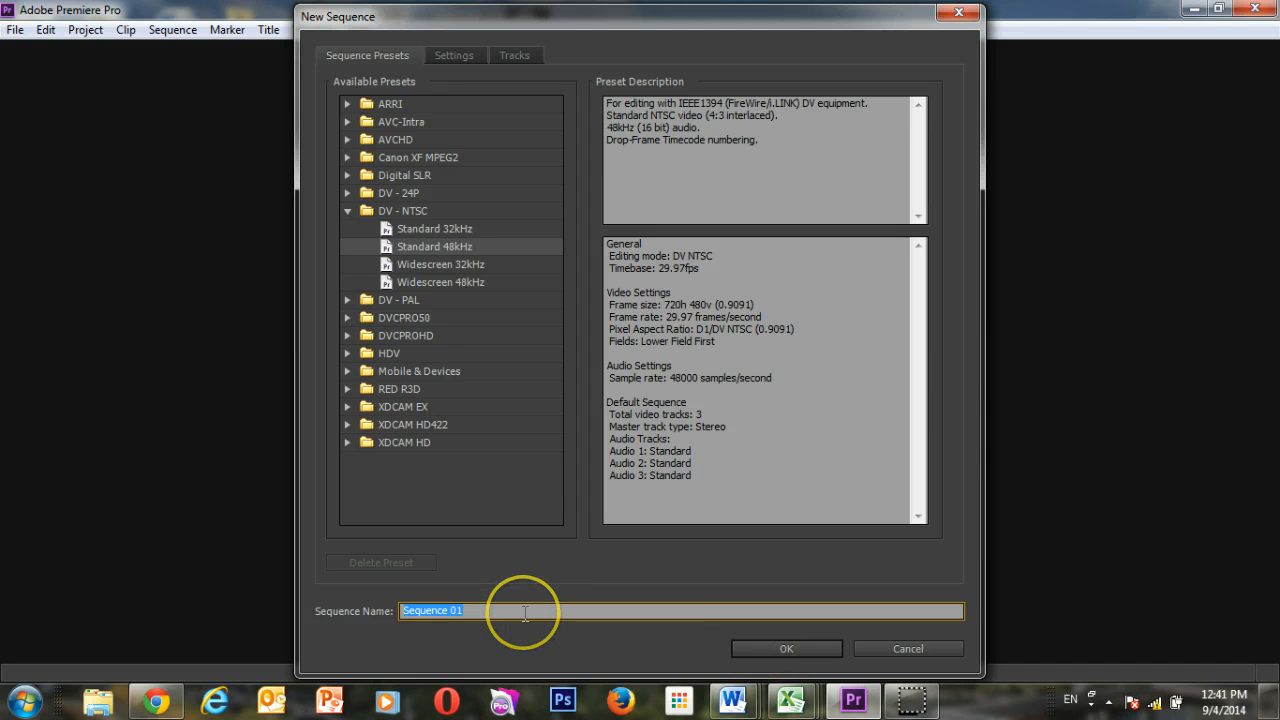
text(Flying)
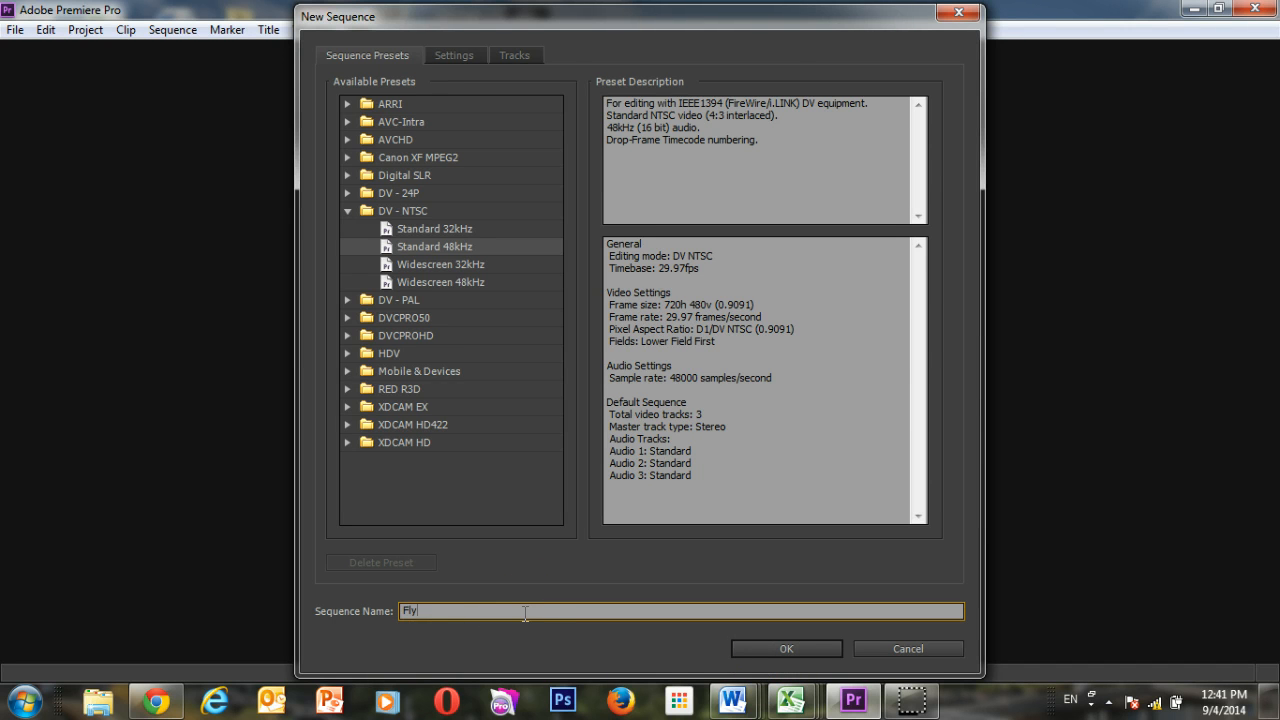
click(781, 648)
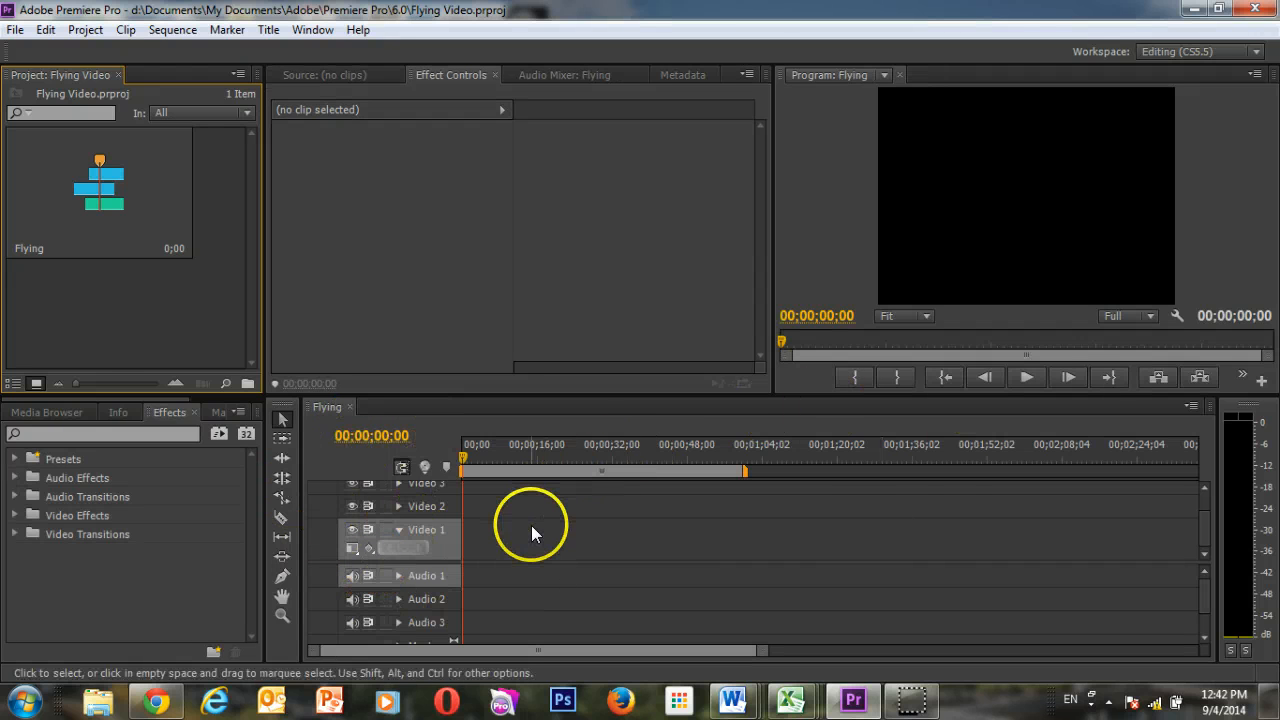
click(179, 34)
click(15, 30)
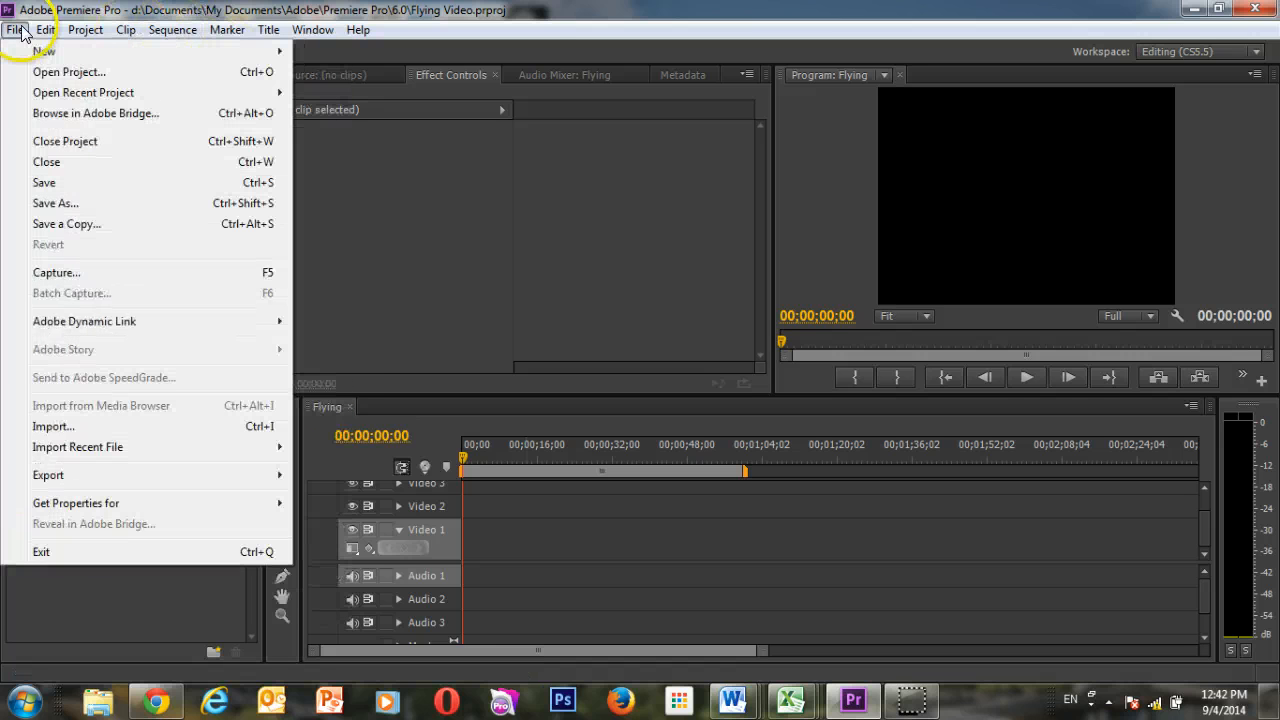
mouse_move(40, 51)
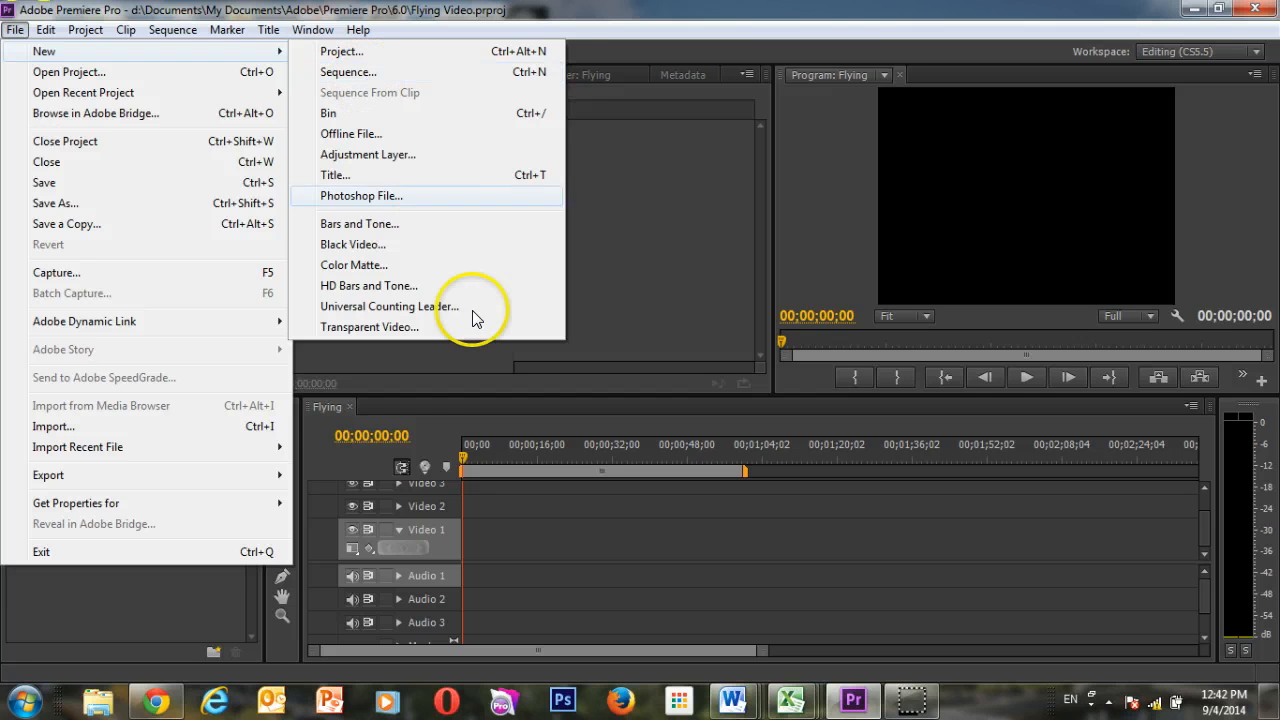
click(395, 407)
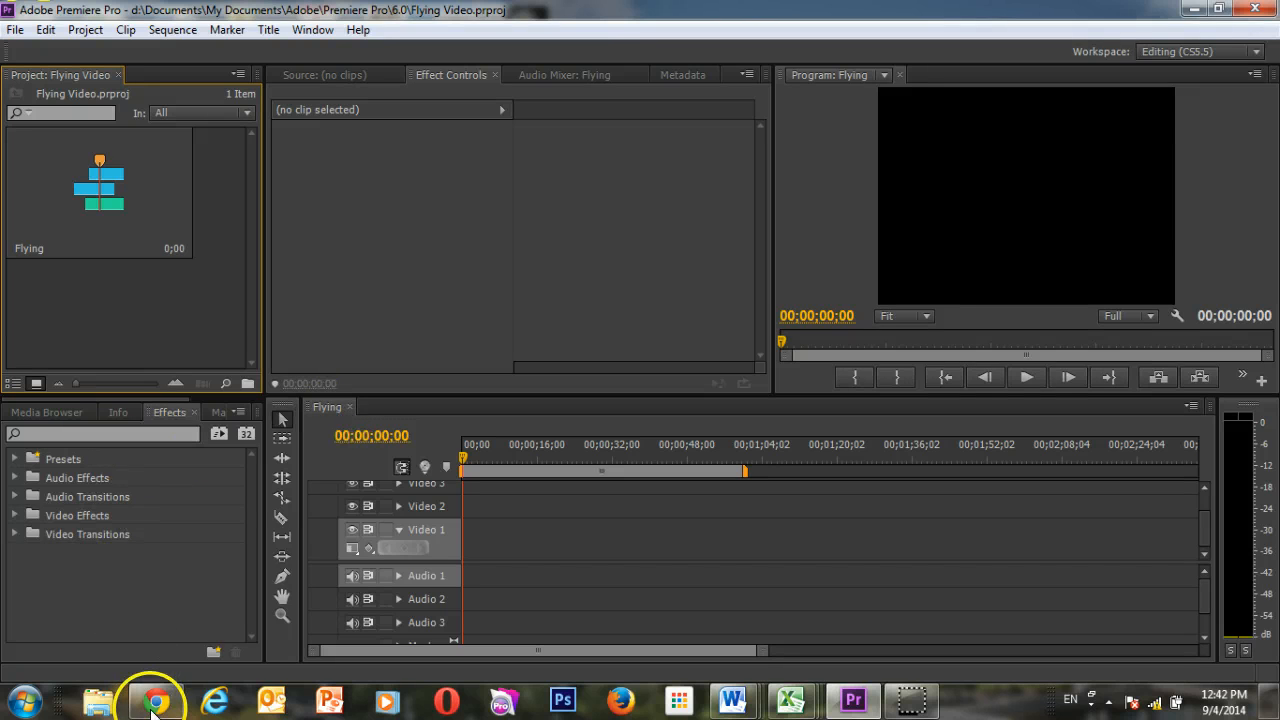
Switch to Chrome and load edmodo.com in the existing Edmodo tab.
mouse_move(155, 708)
click(250, 610)
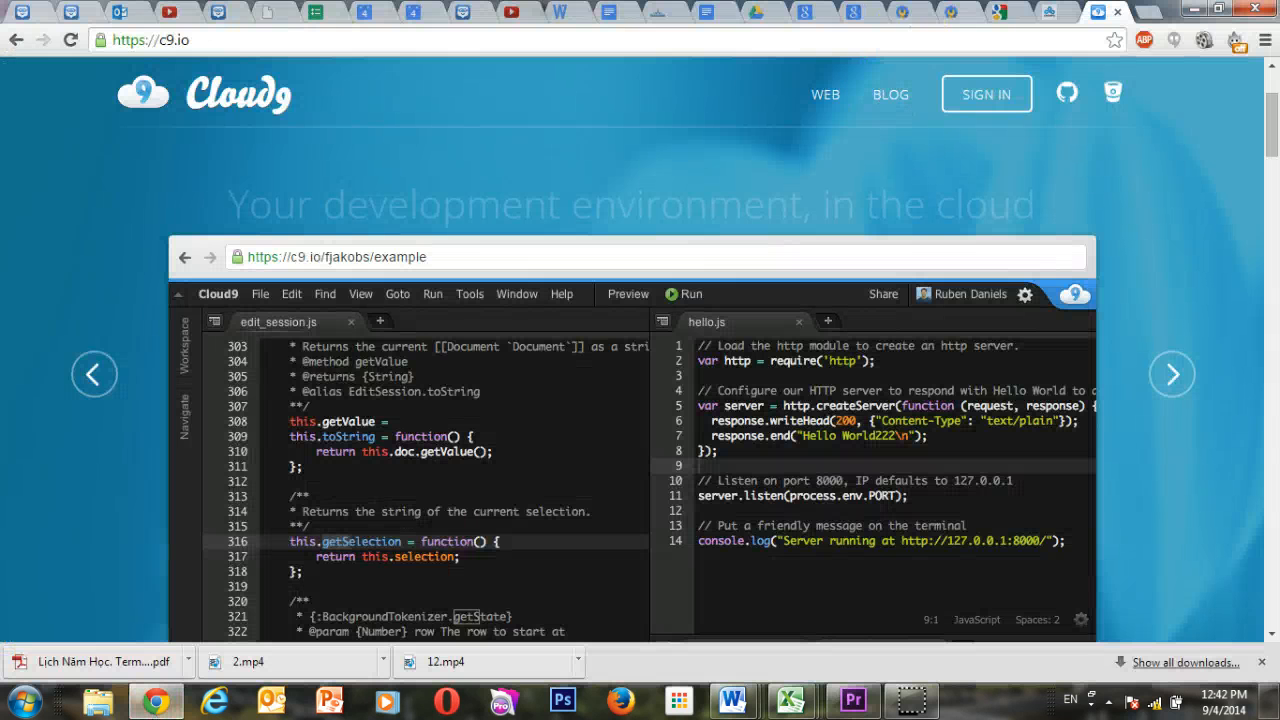
click(512, 14)
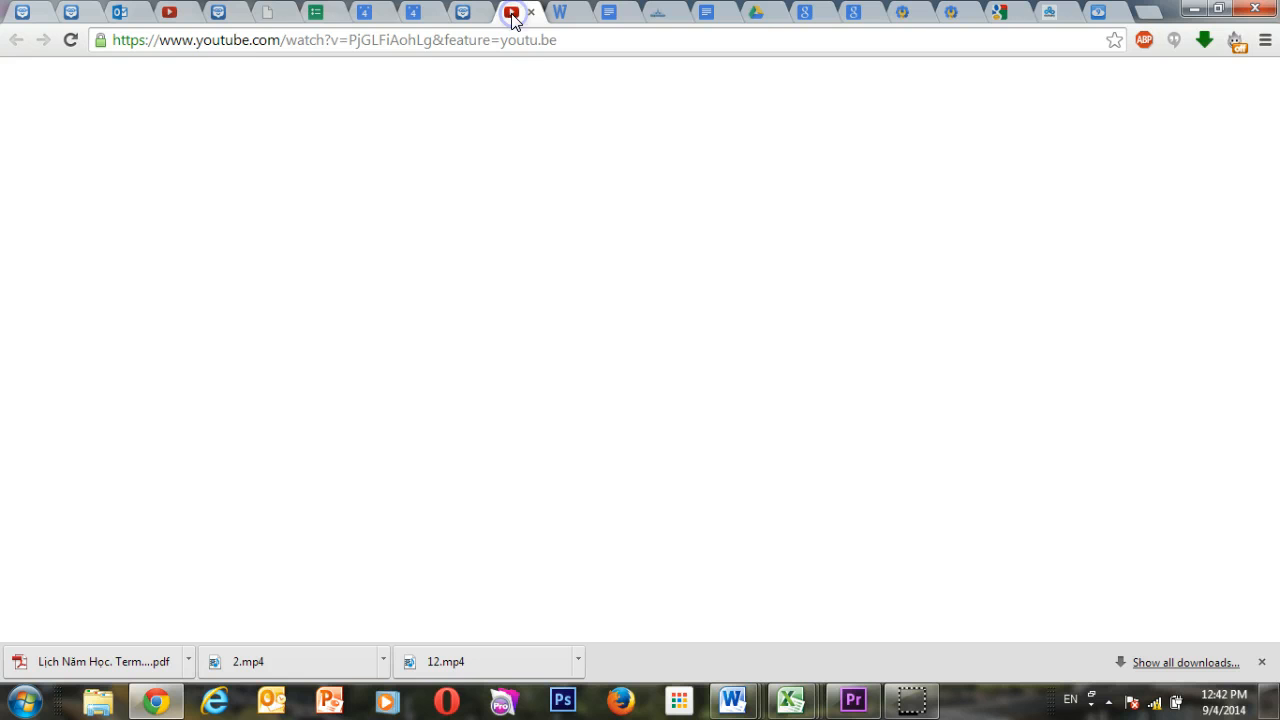
click(216, 12)
click(256, 42)
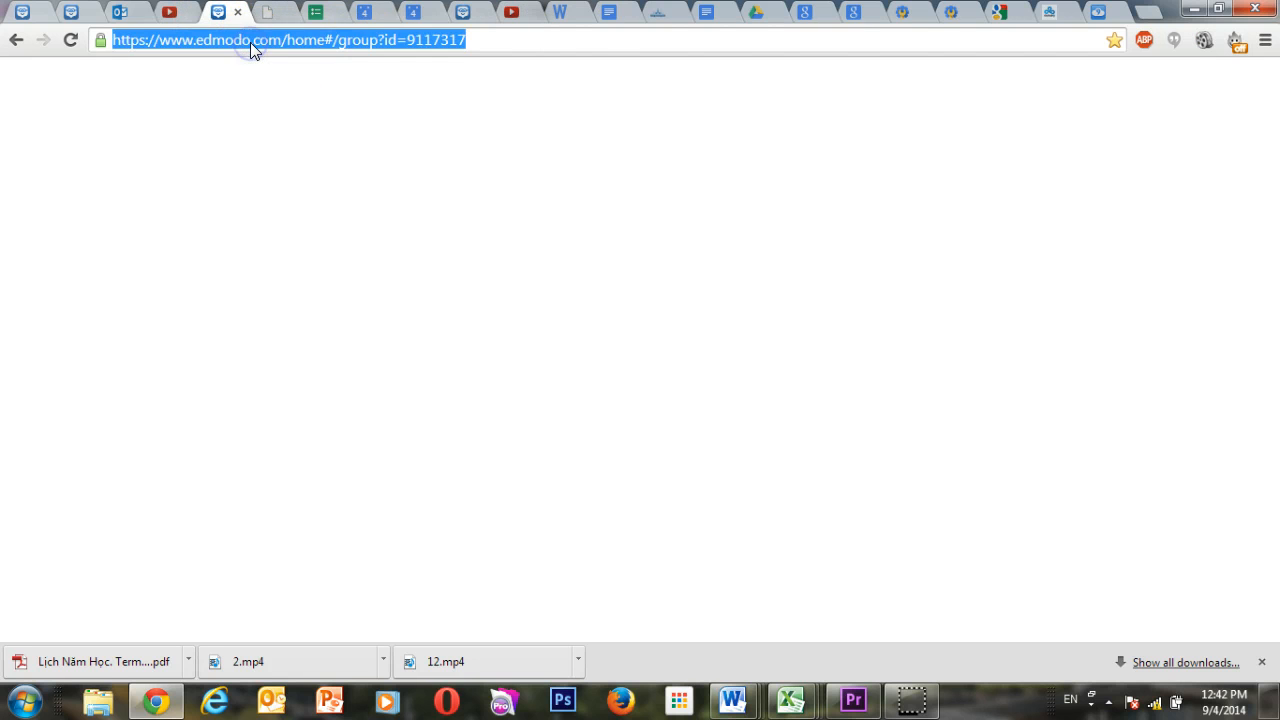
text(edmodo.com)
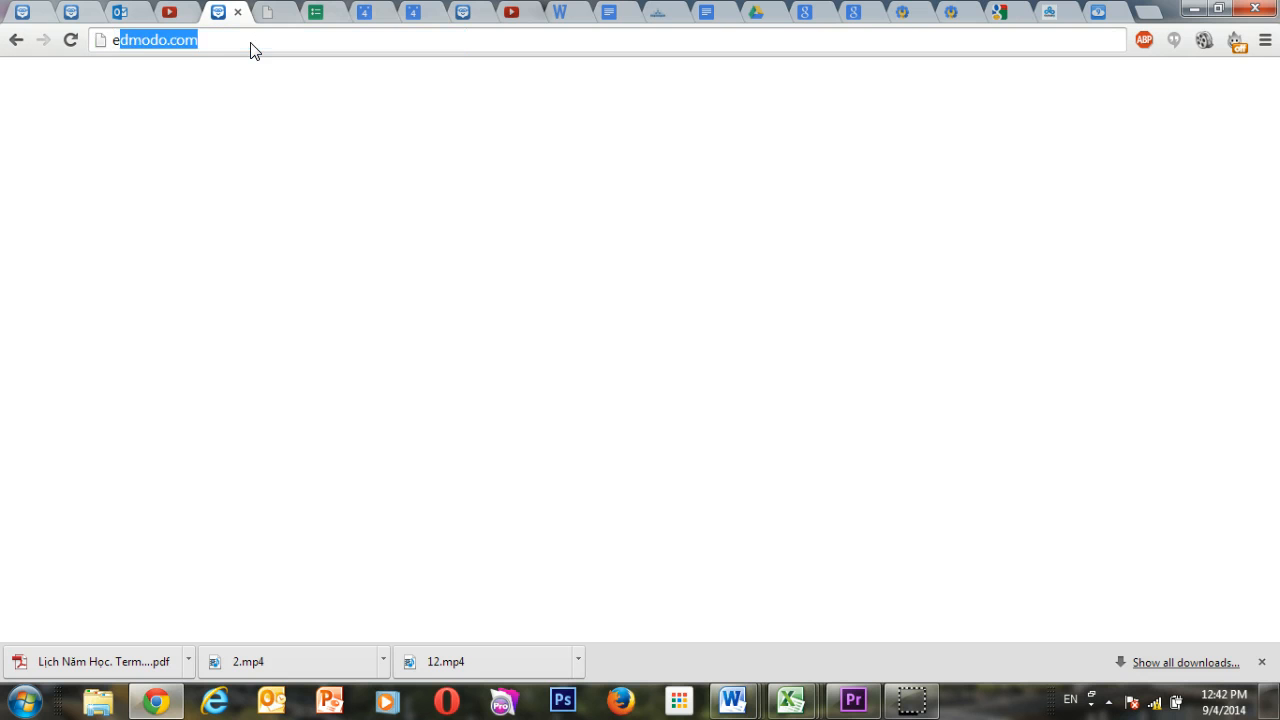
key(Return)
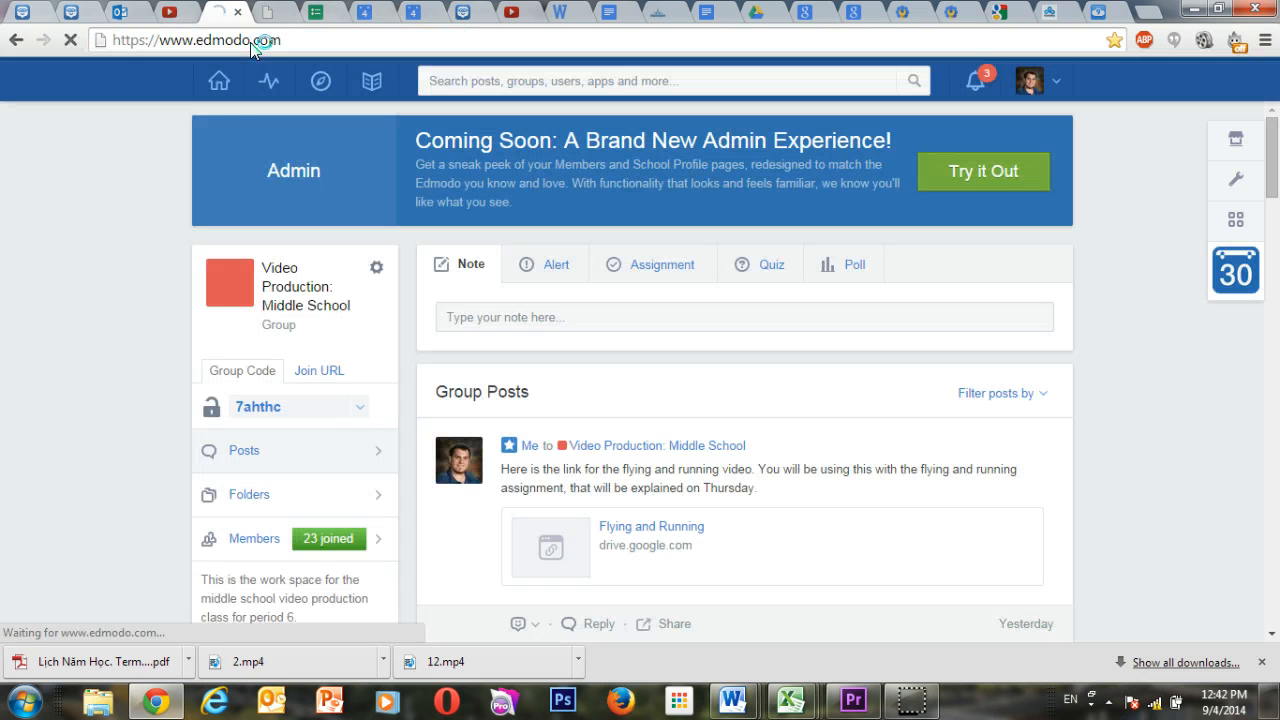
Try to open the Flying and Running Google Drive folder linked in the group post, reloading its address twice.
click(643, 537)
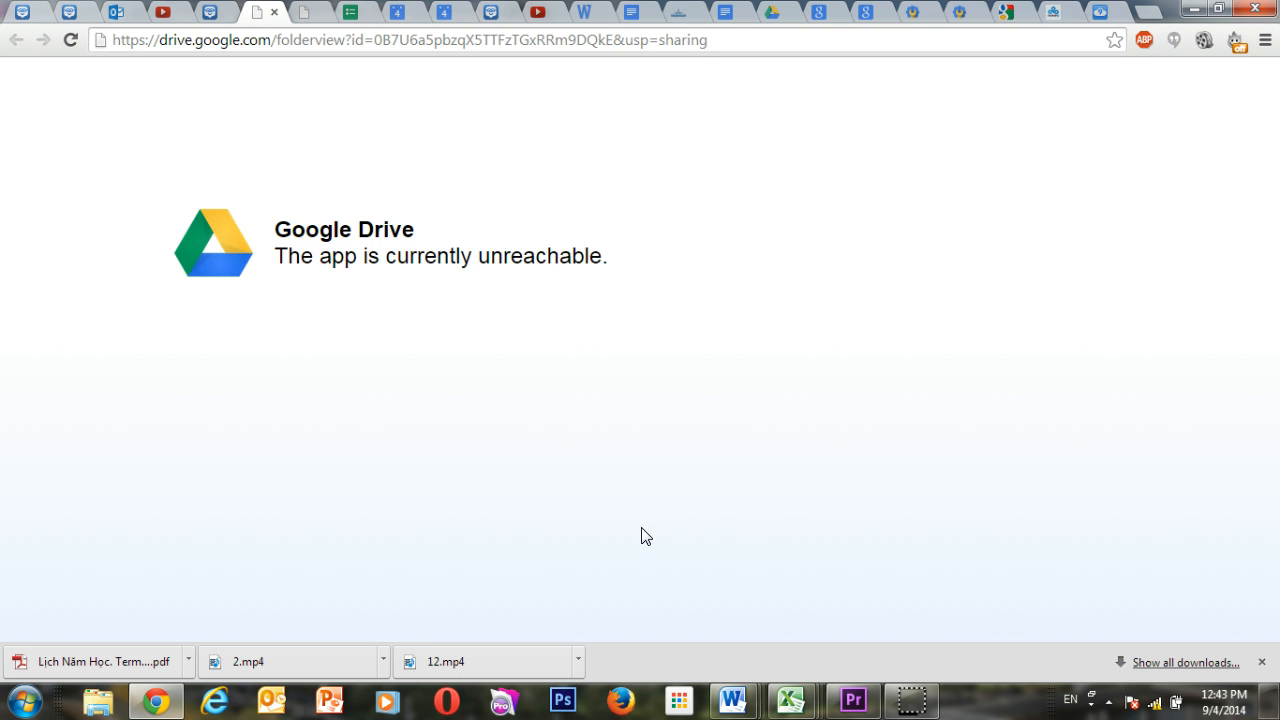
click(339, 43)
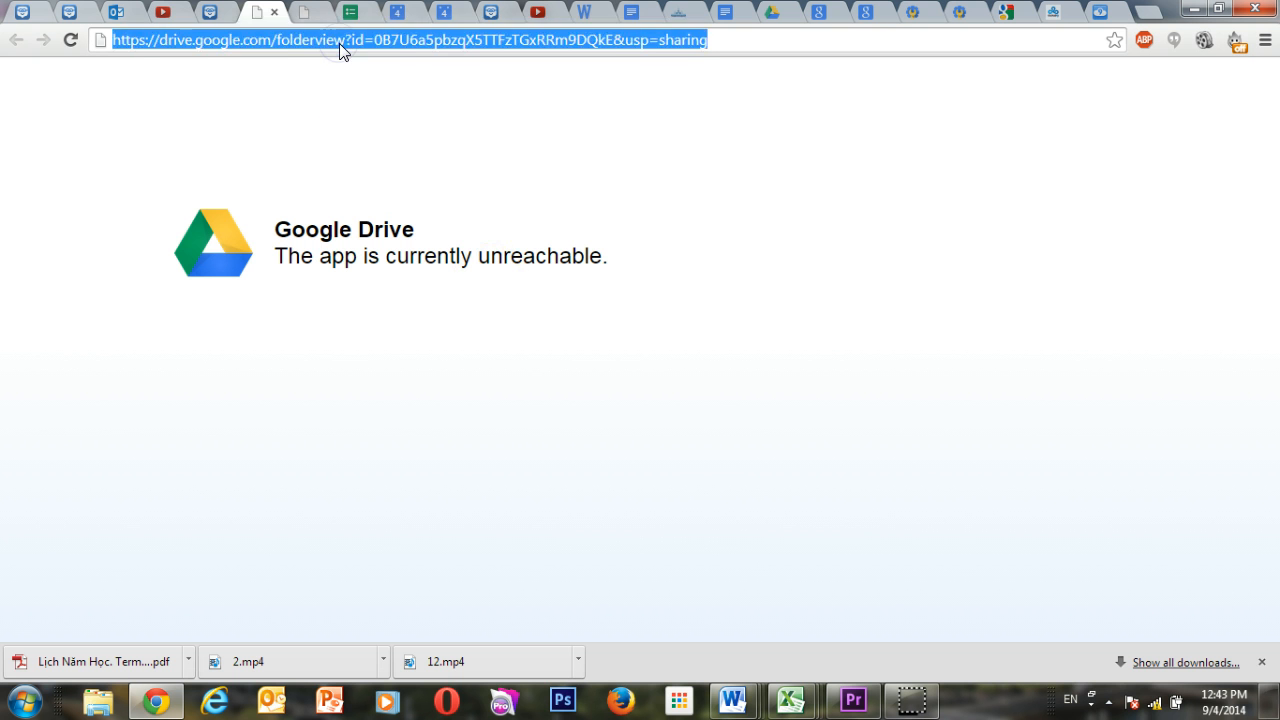
key(Return)
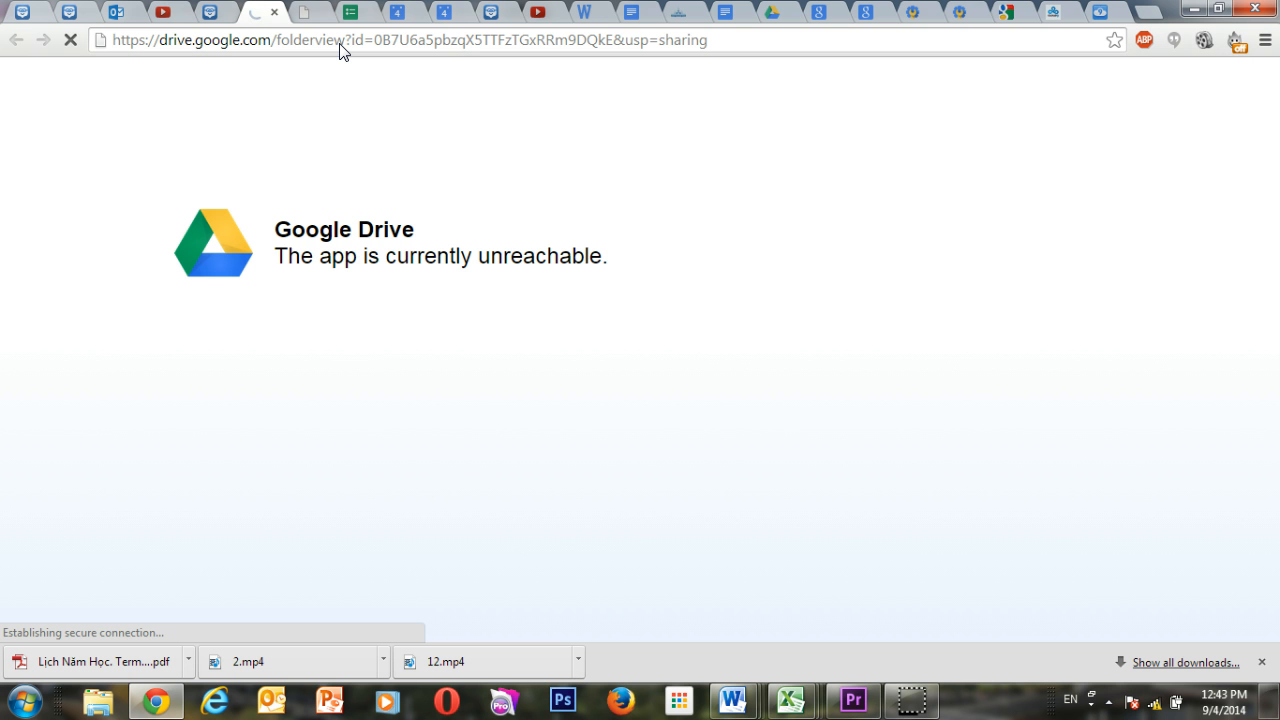
click(340, 45)
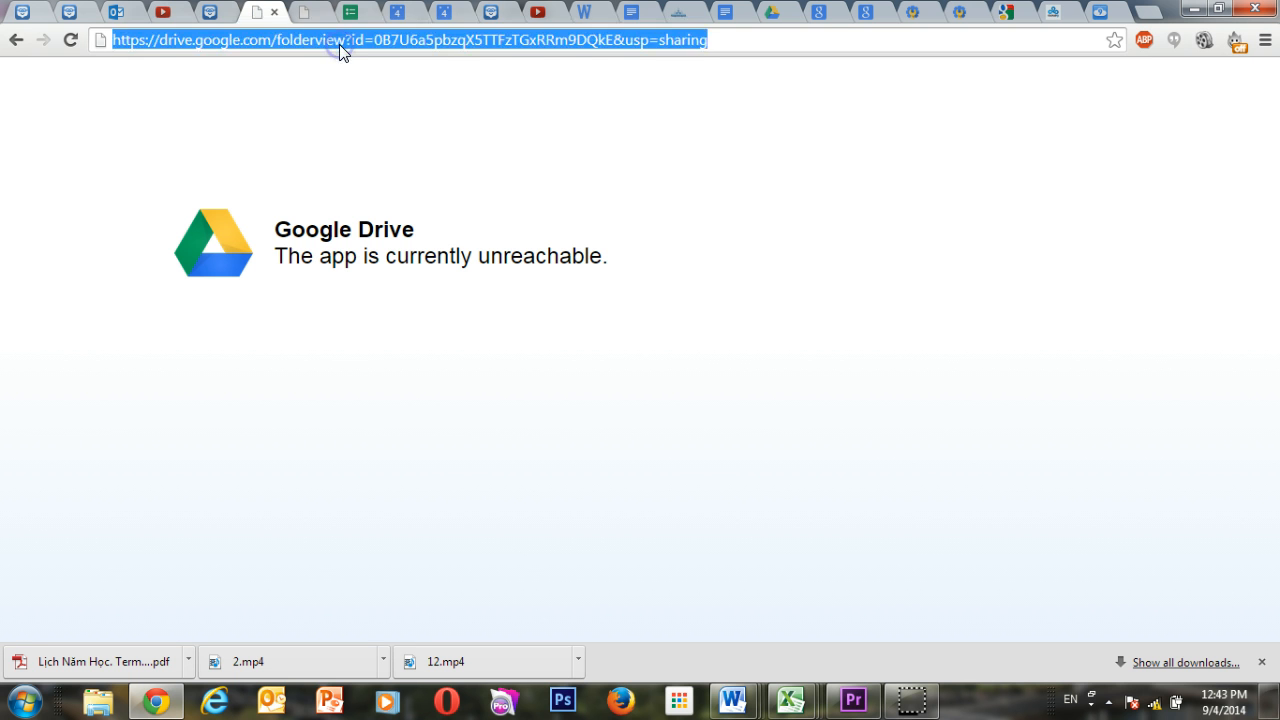
key(Return)
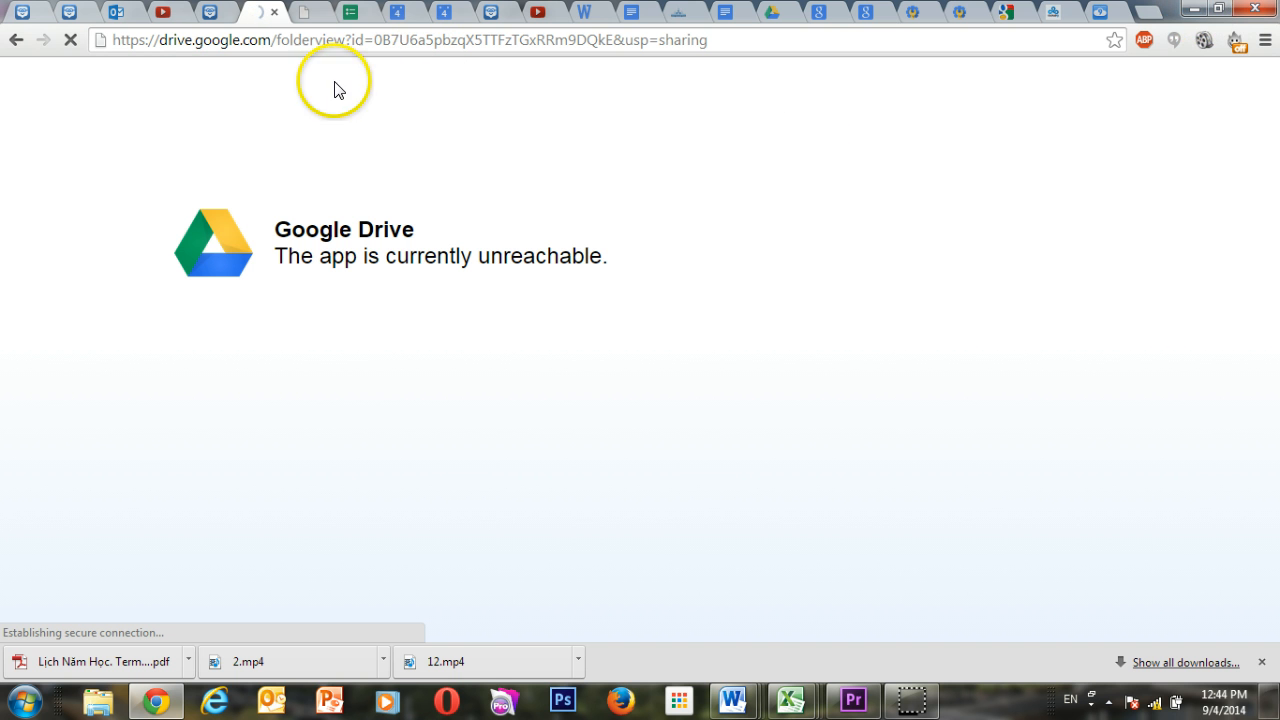
Load the youtube.com home page in the tab showing the earlier YouTube video.
click(168, 17)
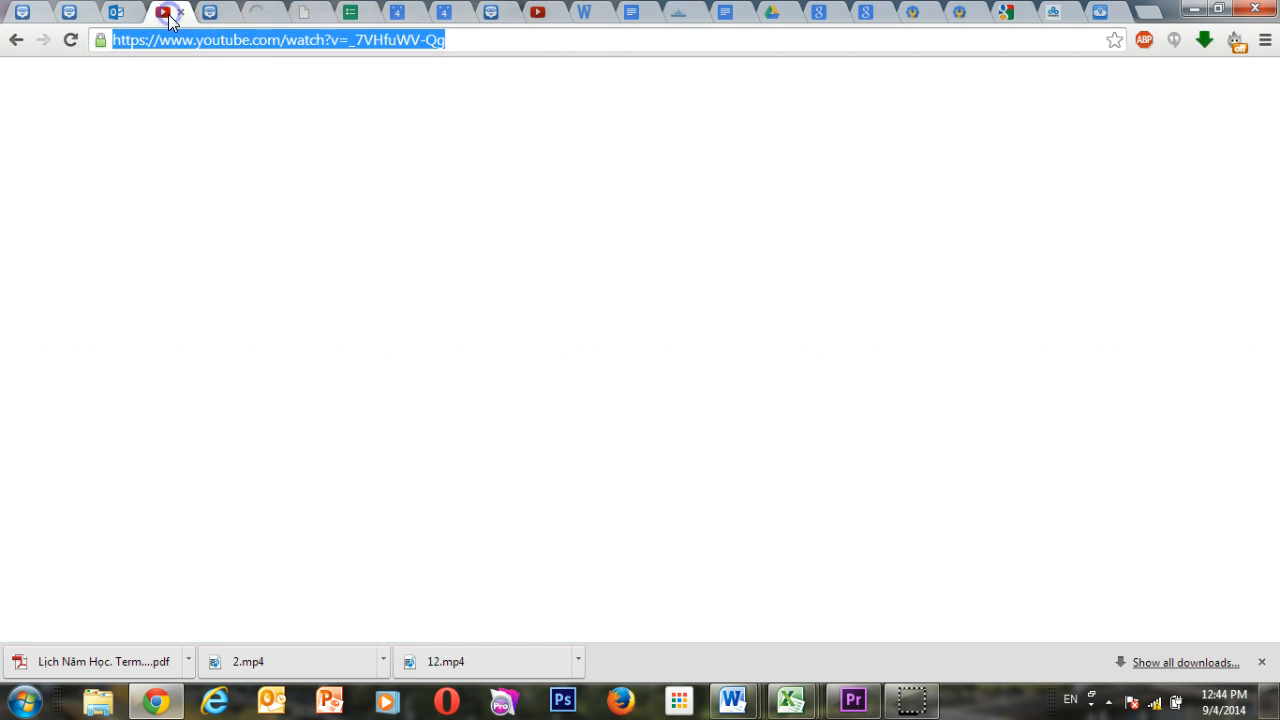
click(298, 47)
text(youtube.com)
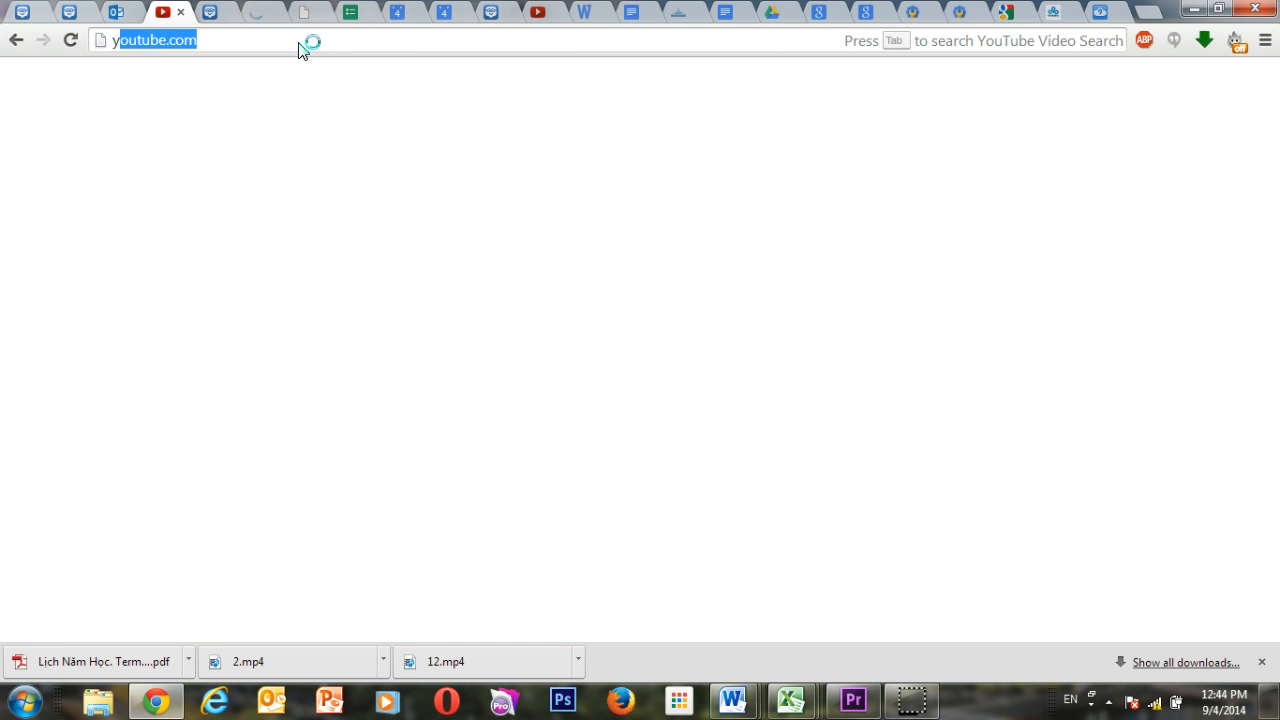
key(Return)
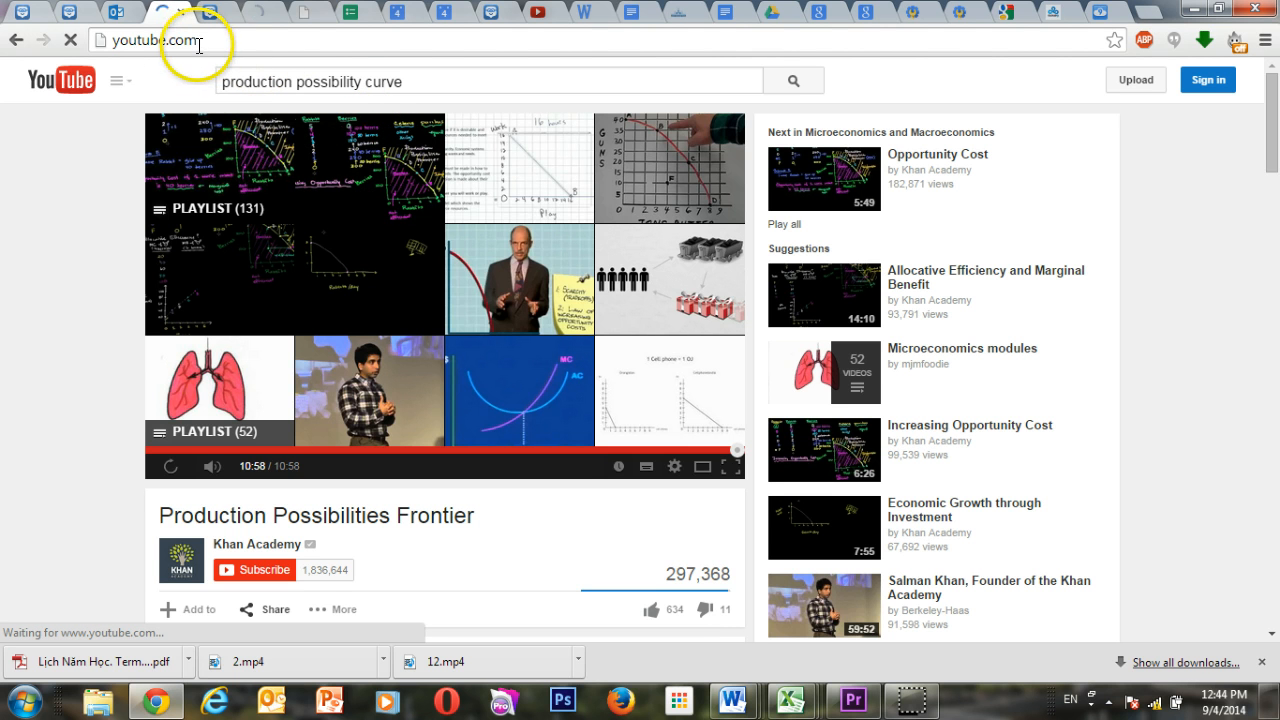
Search YouTube for "airplane flying through the sky POV".
double_click(318, 86)
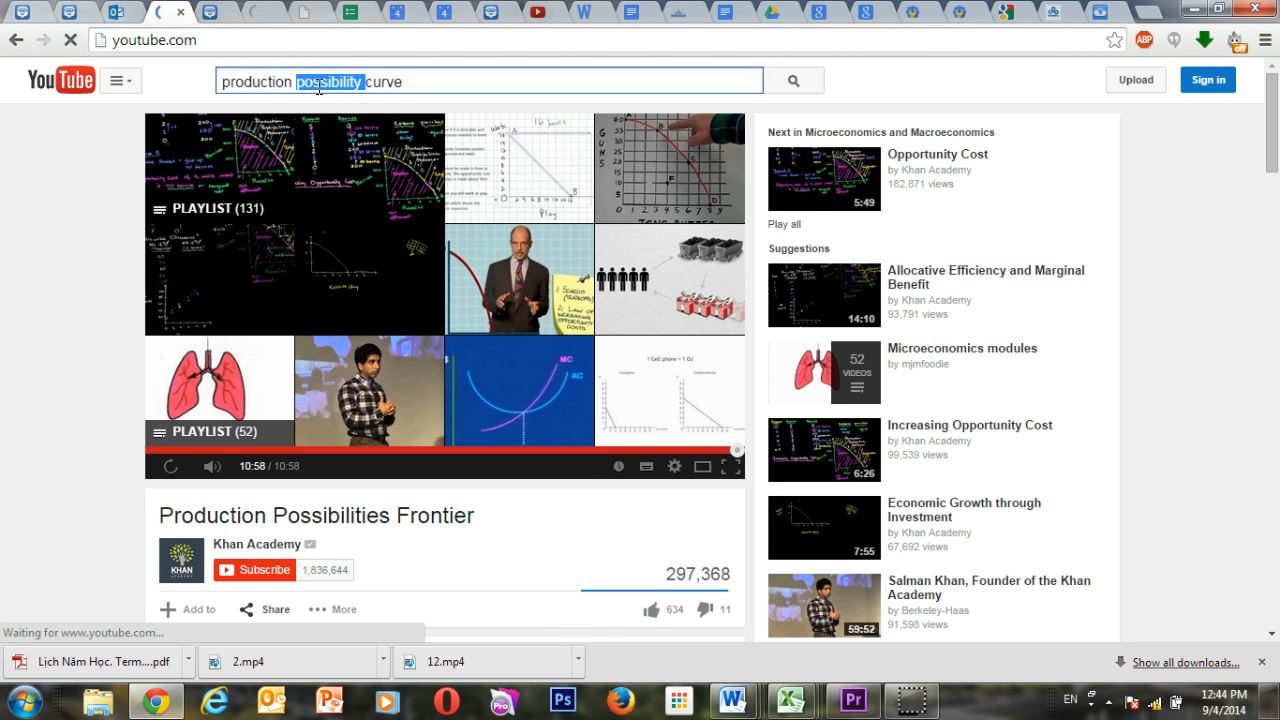
click(318, 85)
click(317, 82)
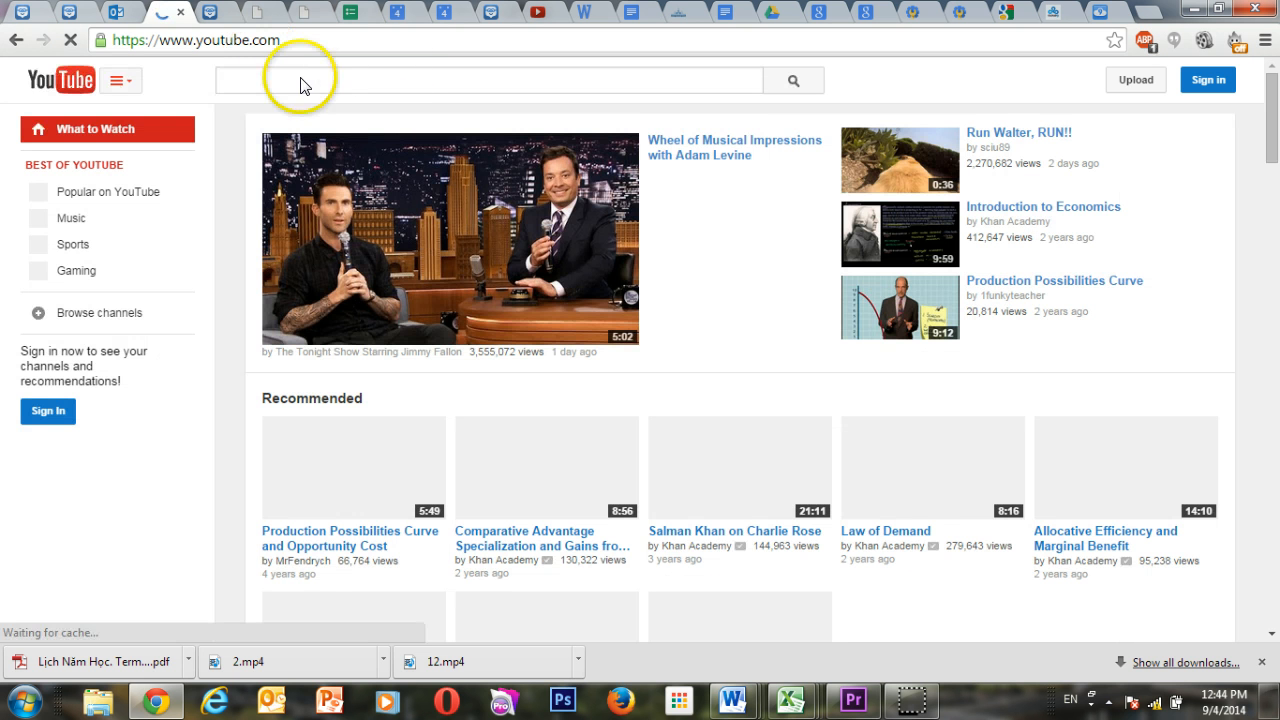
click(300, 78)
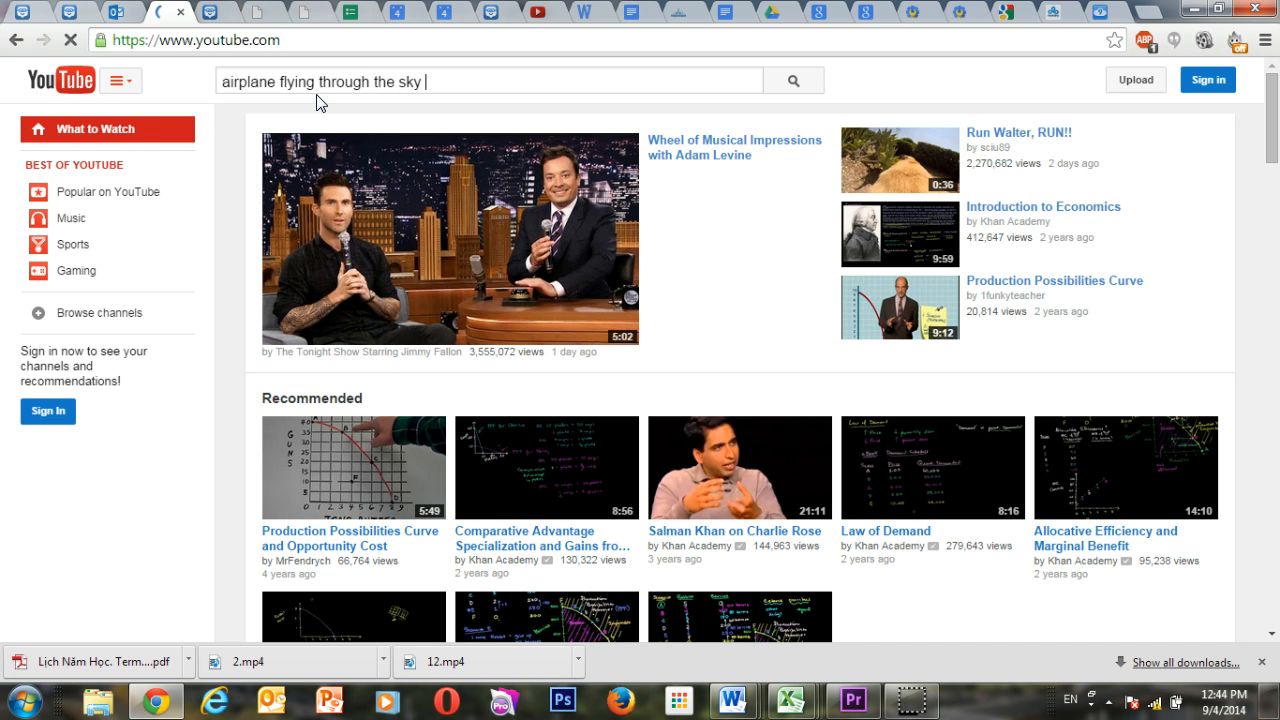
key(BackSpace)
text(OV)
key(Return)
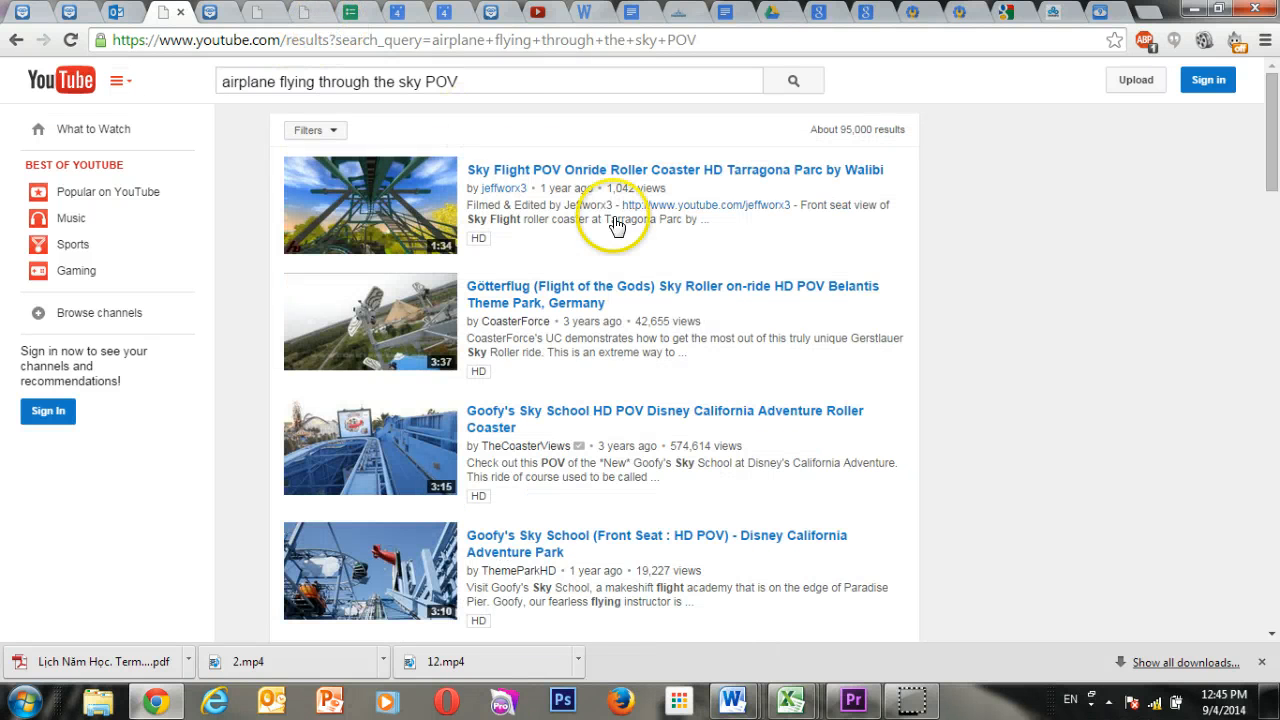
Browse the search results and open the video "Wingsuit Flying Over New York City FULL POV".
scroll(625, 320, down, 5)
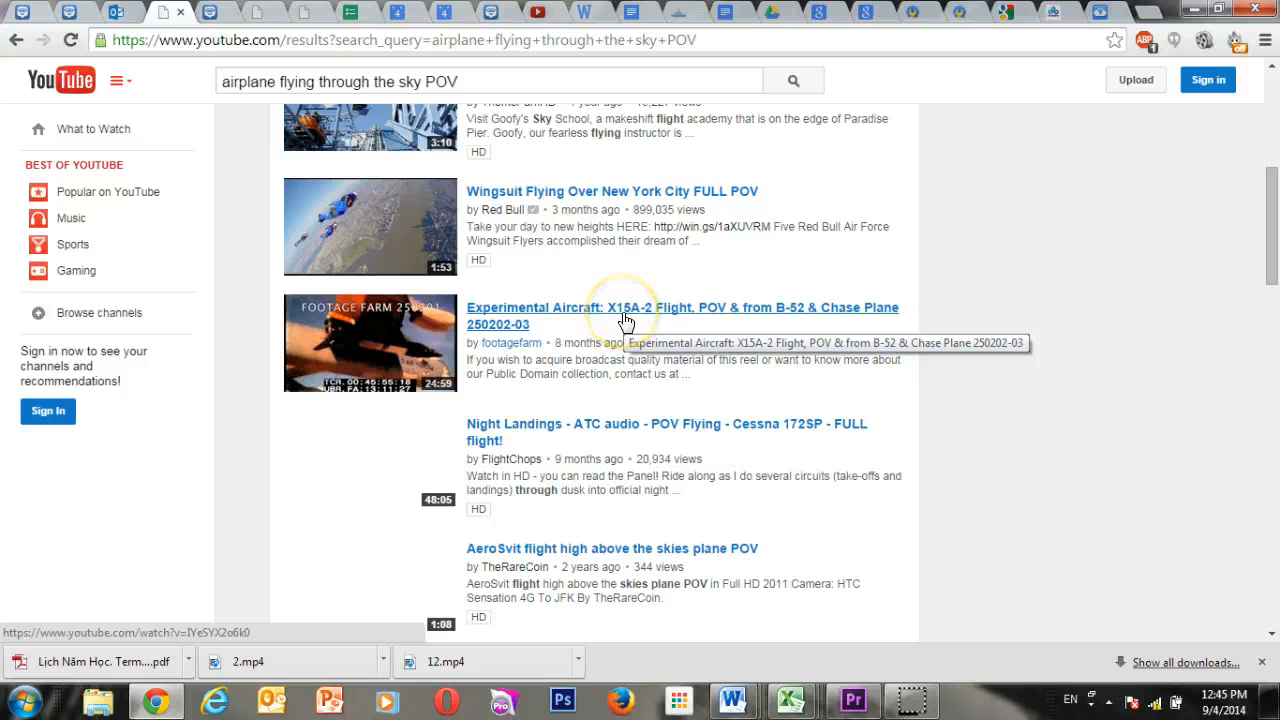
click(625, 320)
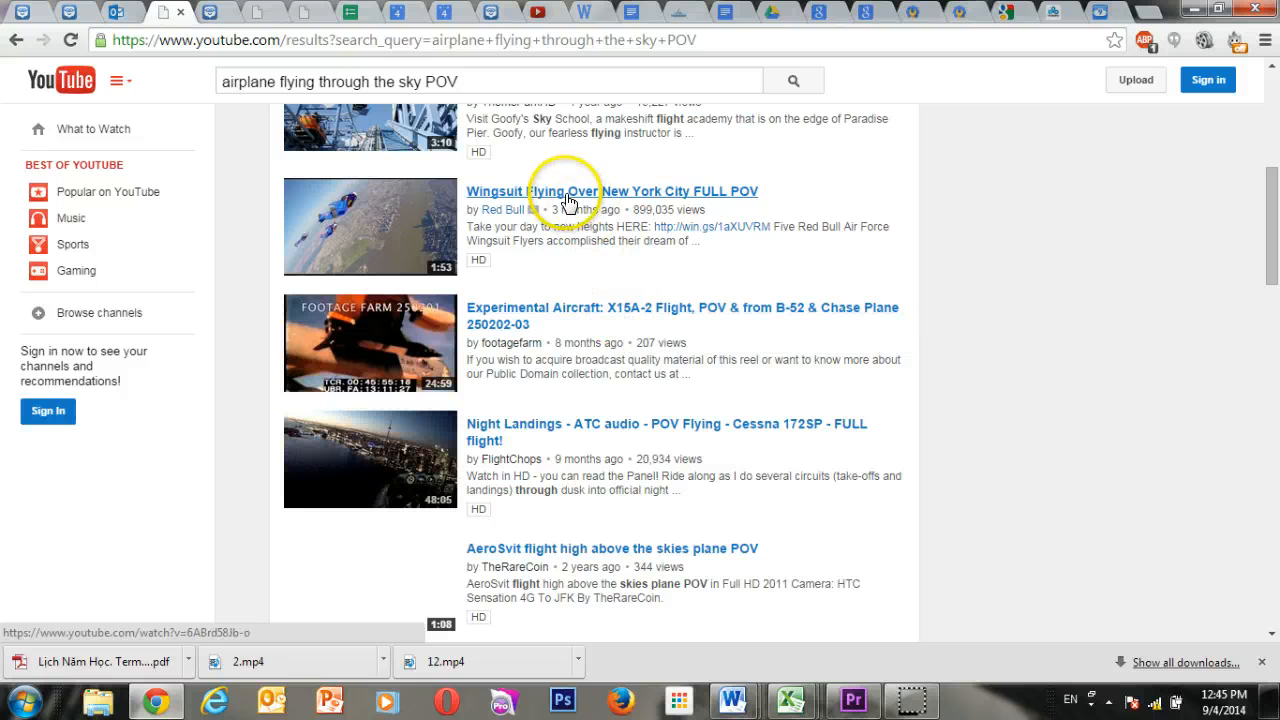
scroll(568, 205, down, 2)
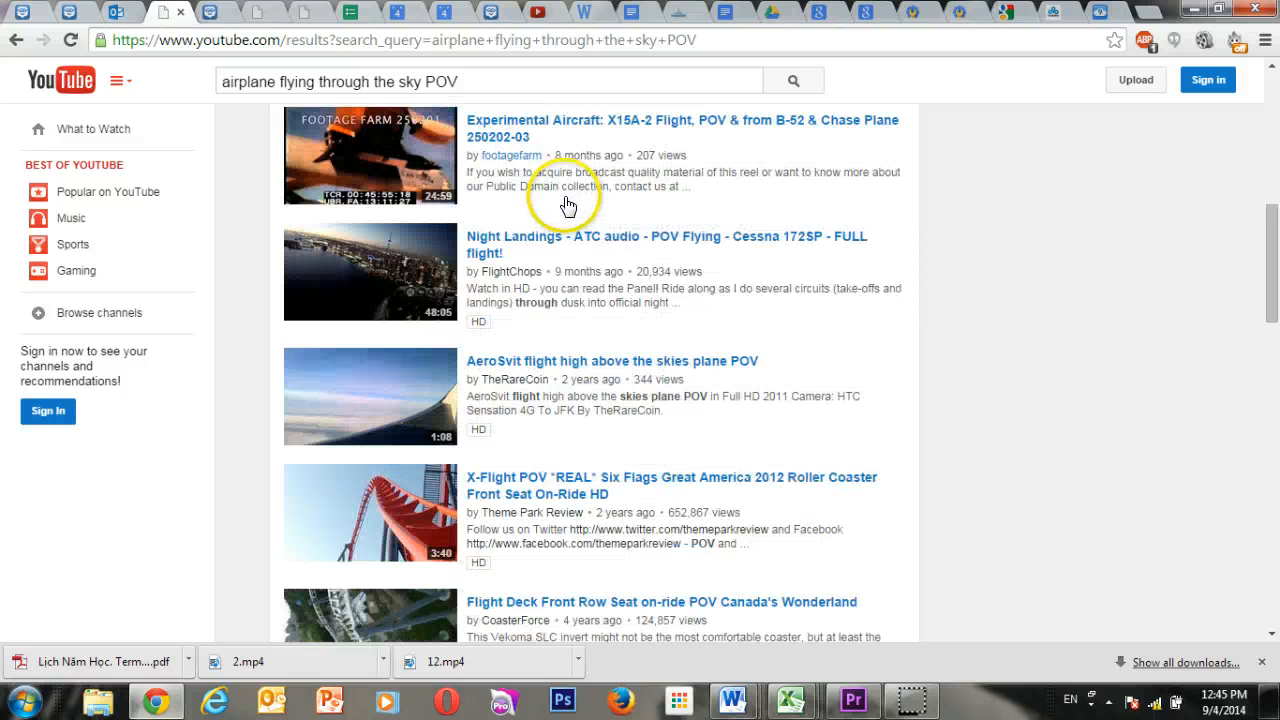
scroll(568, 207, down, 4)
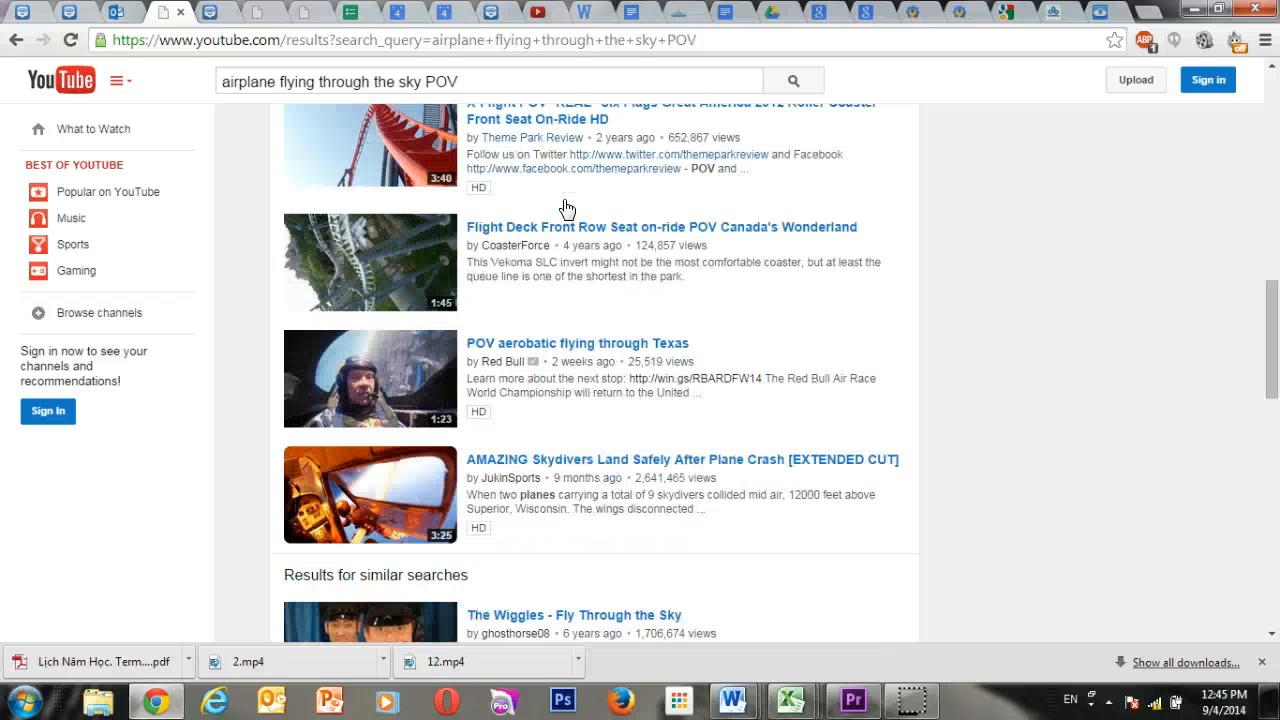
scroll(568, 215, down, 5)
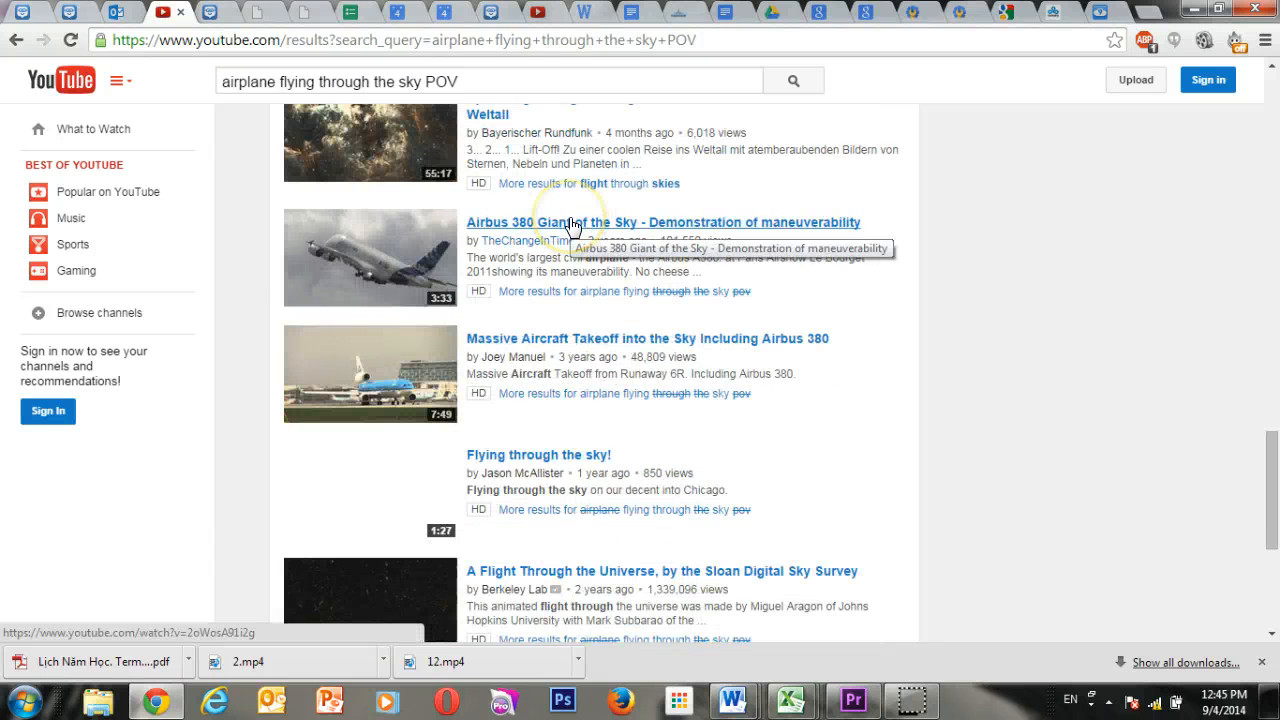
scroll(571, 220, up, 10)
scroll(560, 215, up, 5)
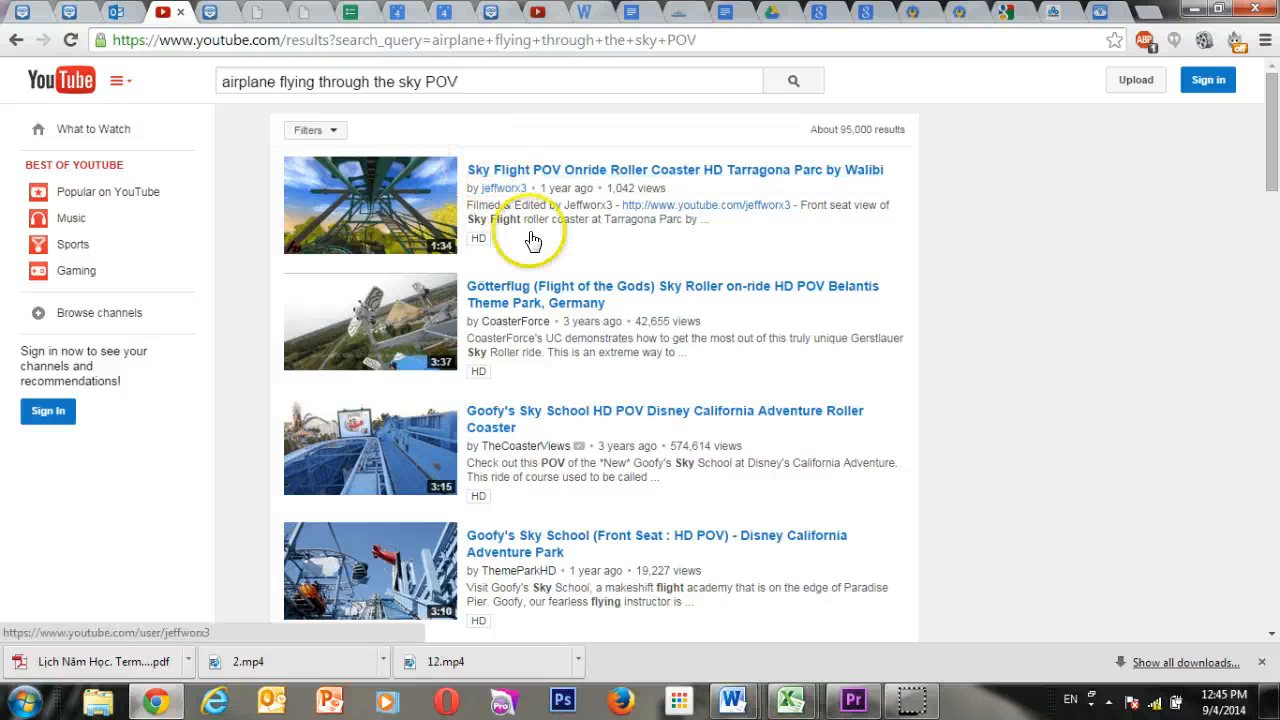
scroll(530, 238, down, 4)
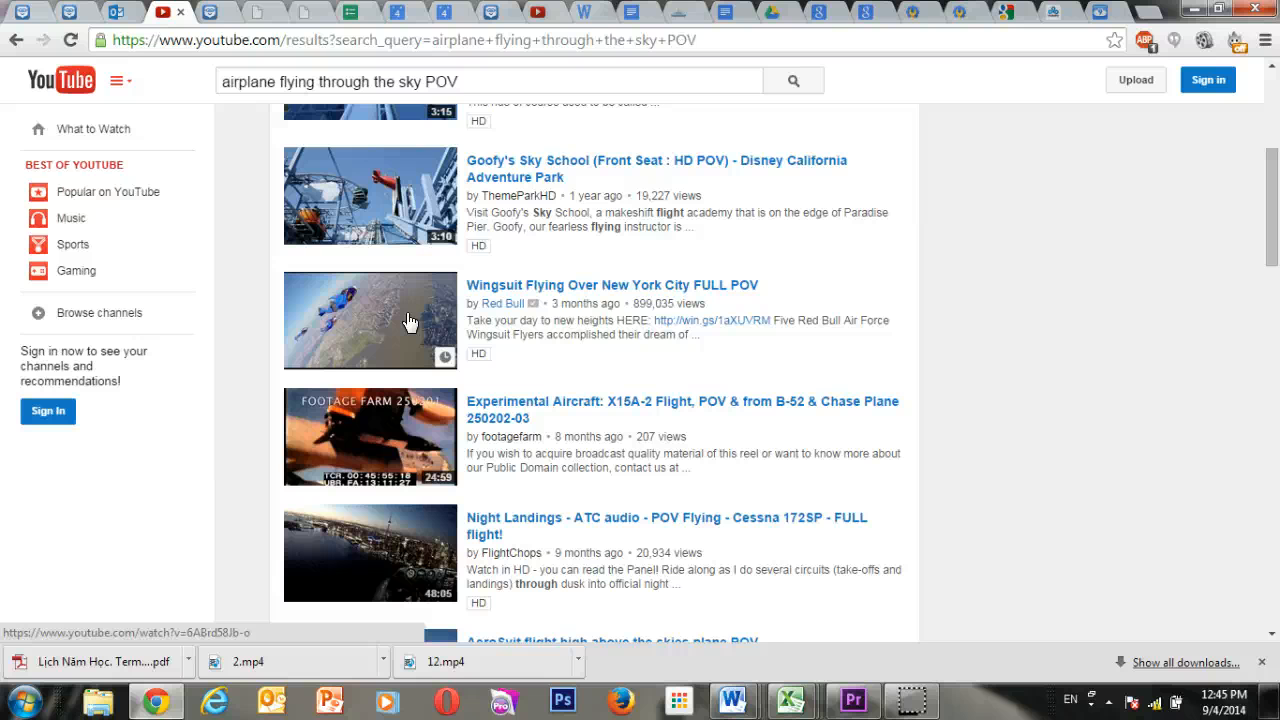
click(488, 284)
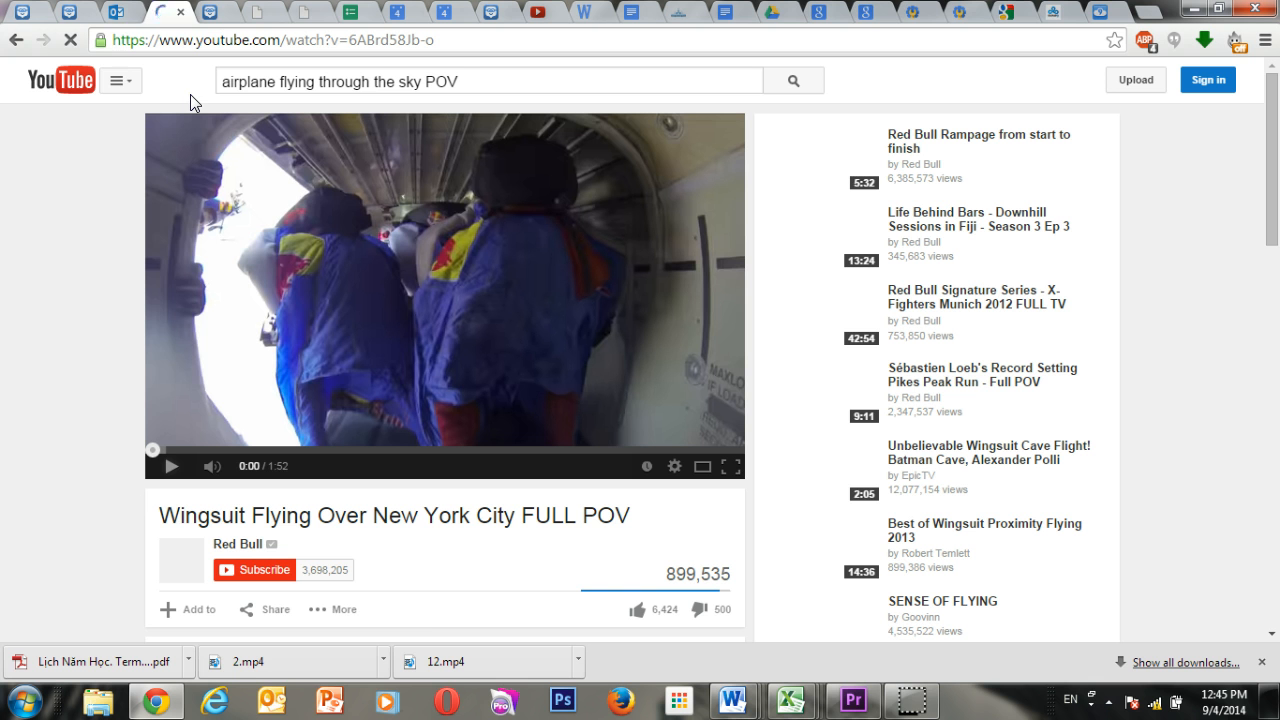
double_click(150, 38)
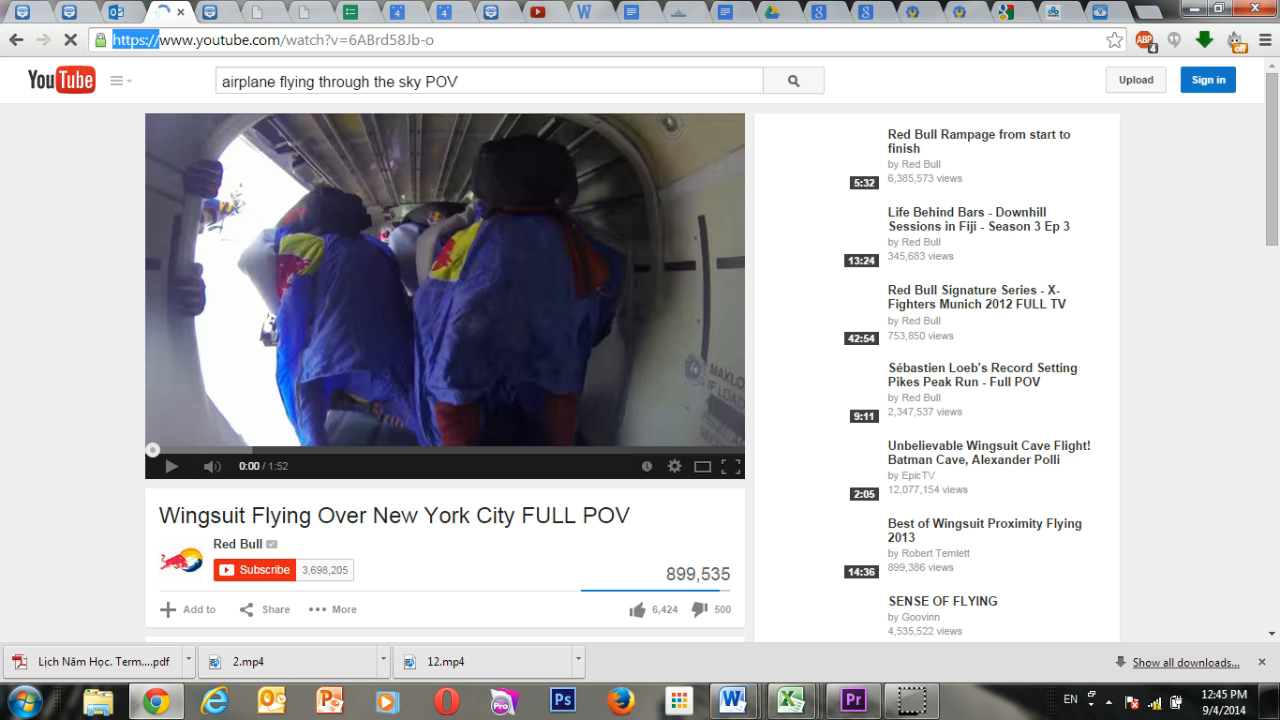
key(Delete)
key(Delete)
key(Delete)
key(Delete)
key(Delete)
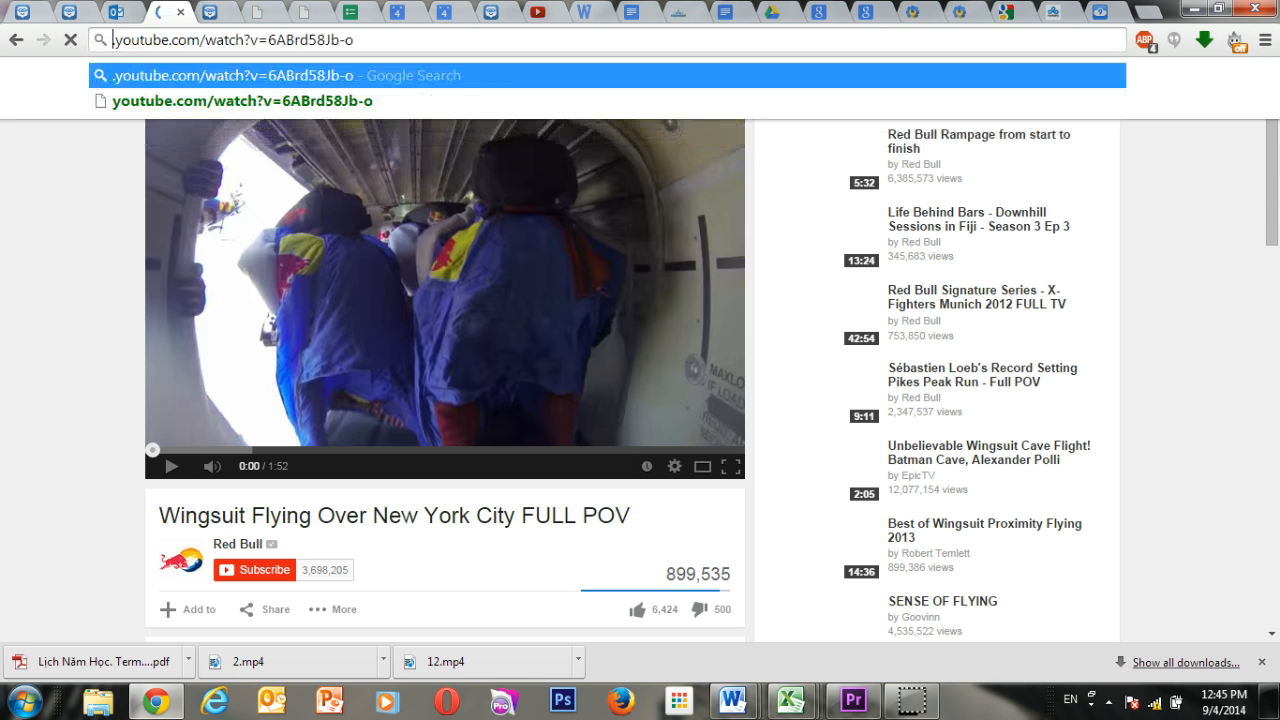
text(pwn)
key(Return)
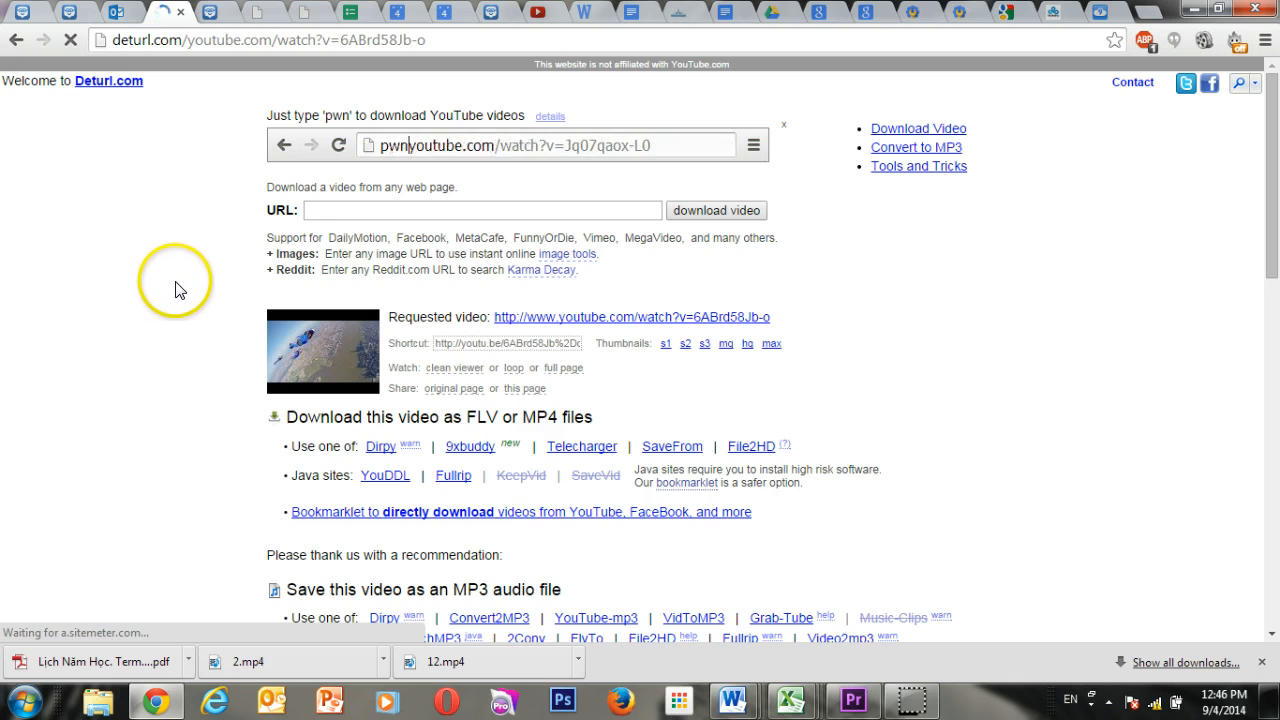
Use the SaveFrom service to download the wingsuit video as MP4 360p.
scroll(190, 306, down, 1)
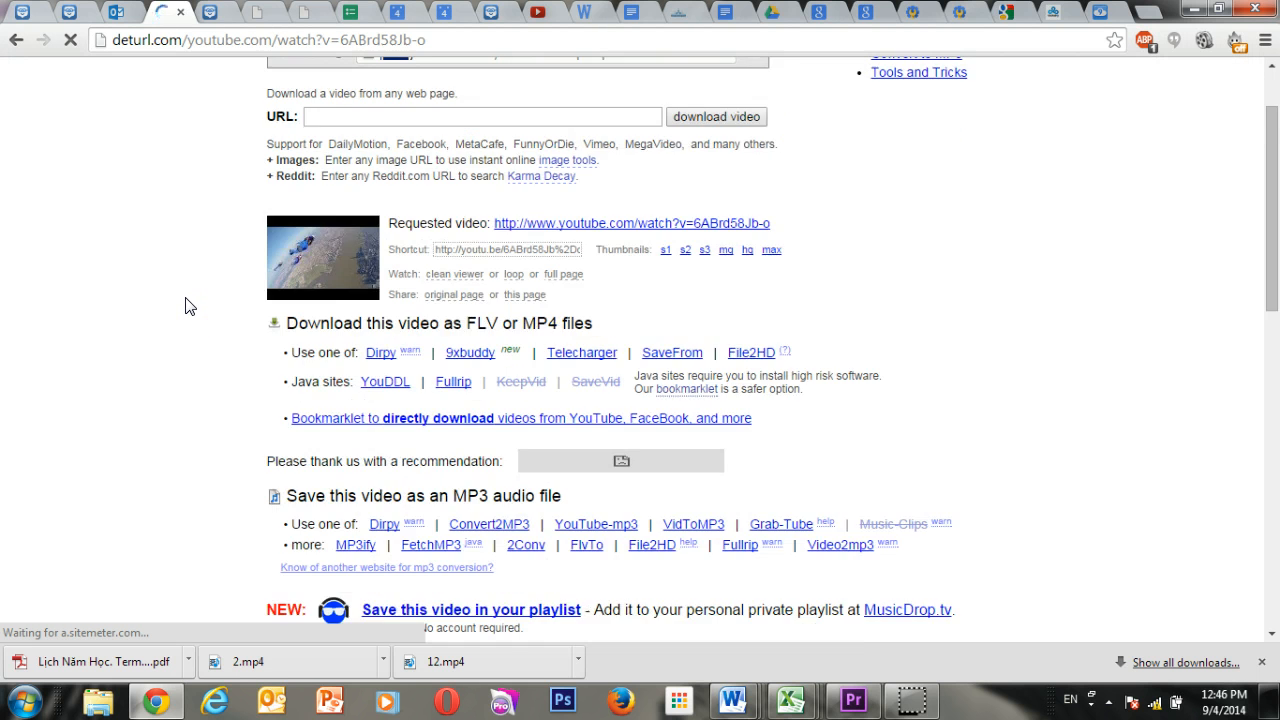
scroll(185, 306, down, 1)
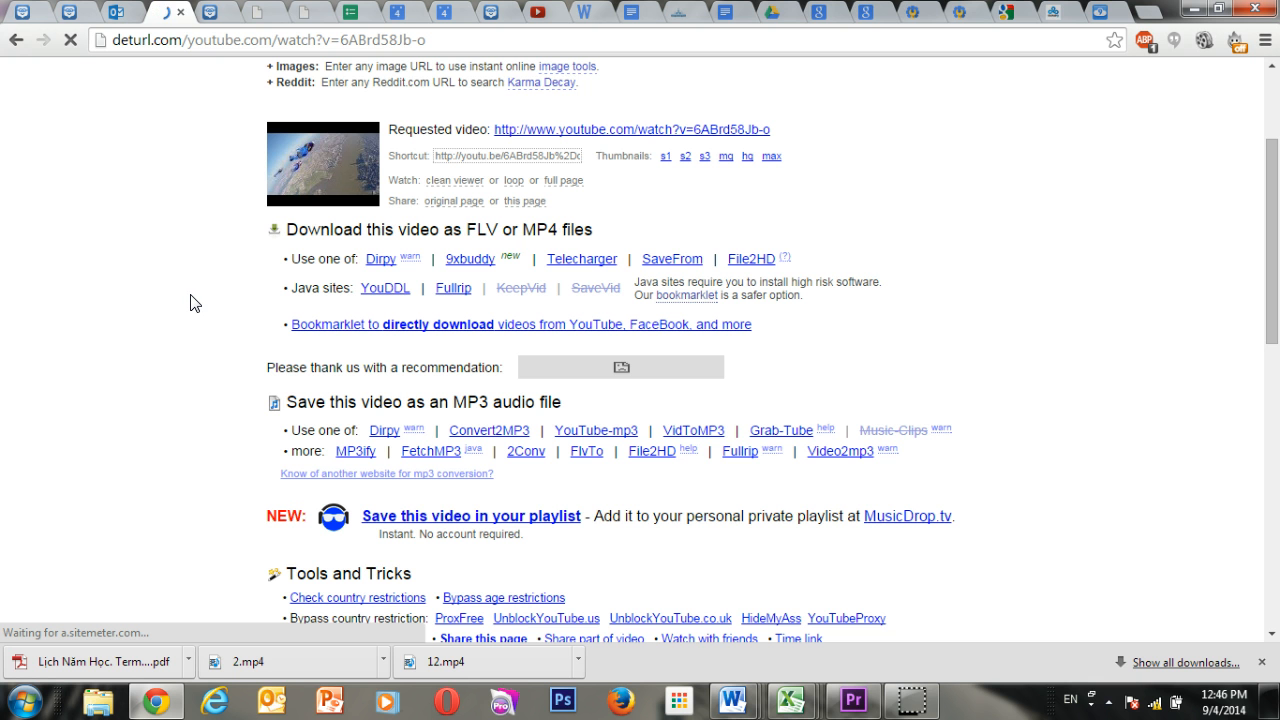
click(682, 264)
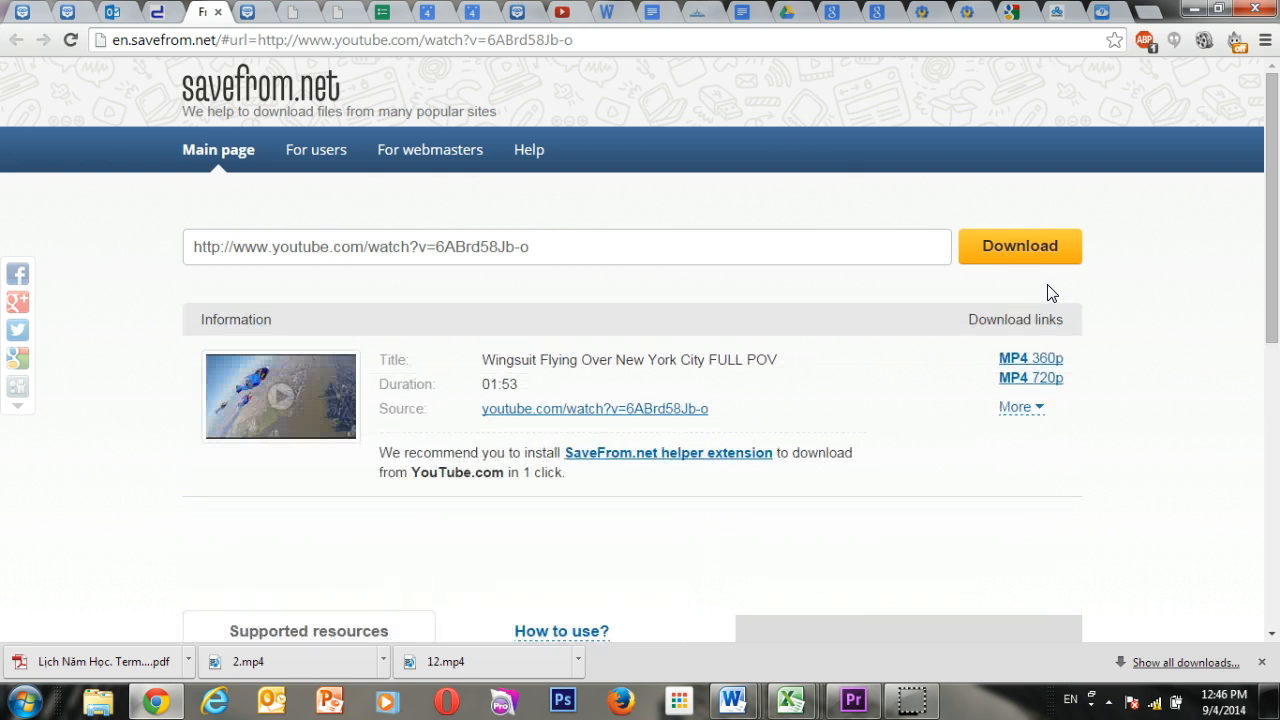
click(1048, 366)
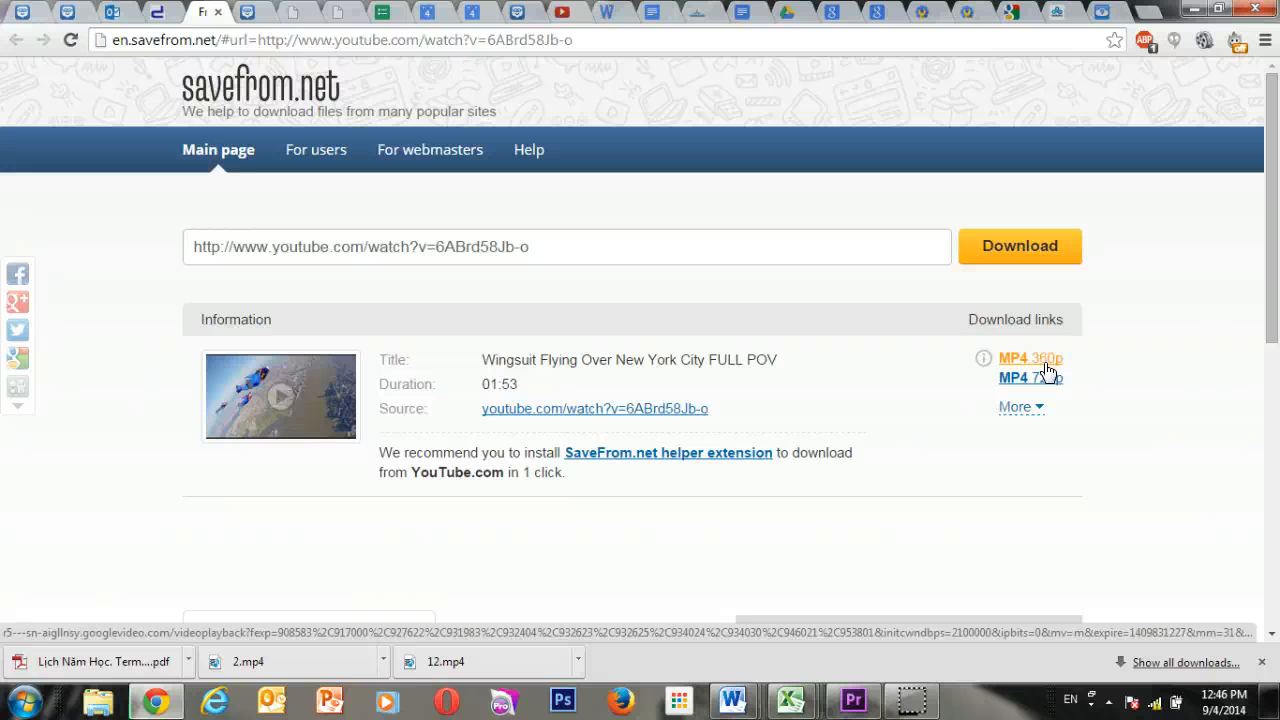
click(347, 504)
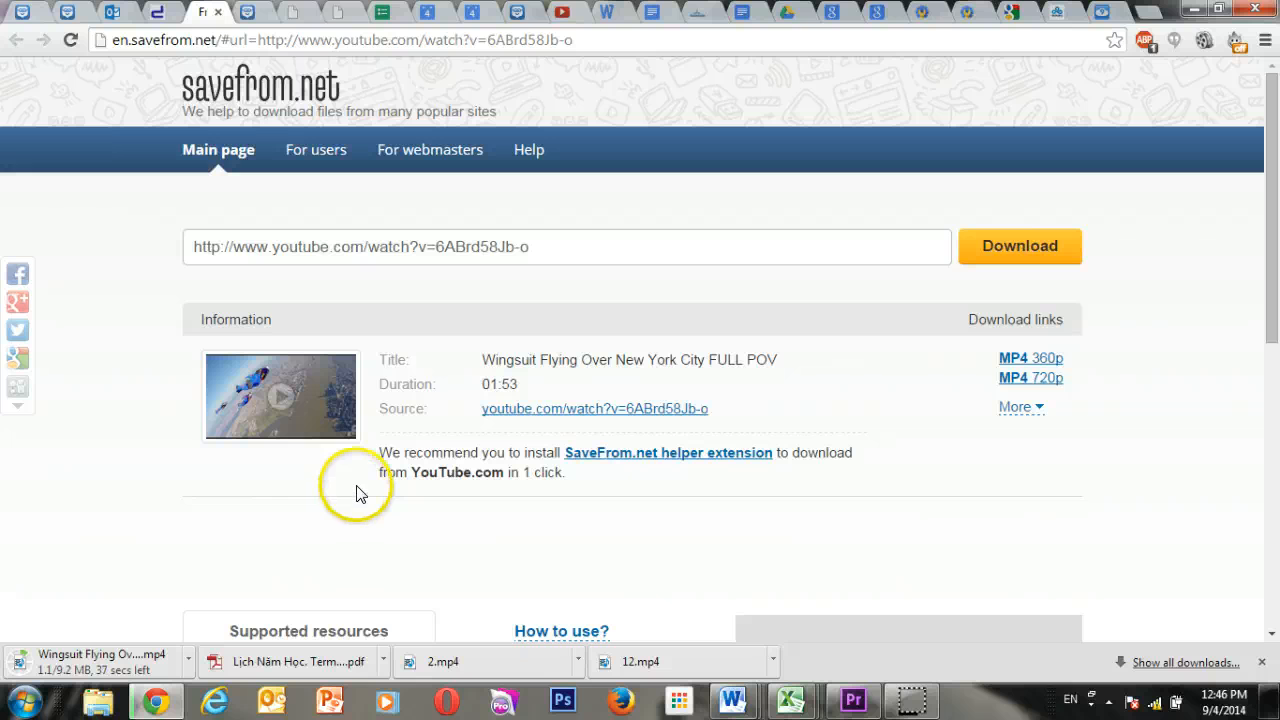
Reload the shared Google Drive folder and load drive.google.com in the calendar PDF's tab.
click(295, 18)
click(70, 40)
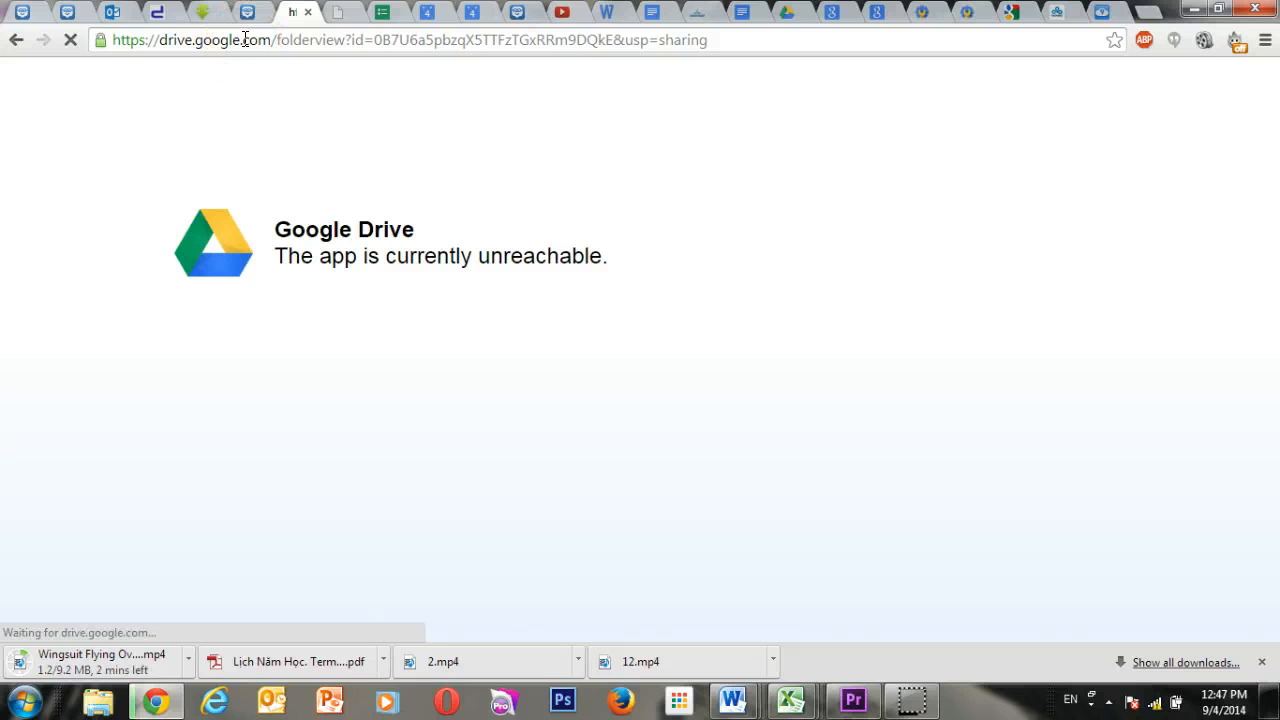
click(338, 12)
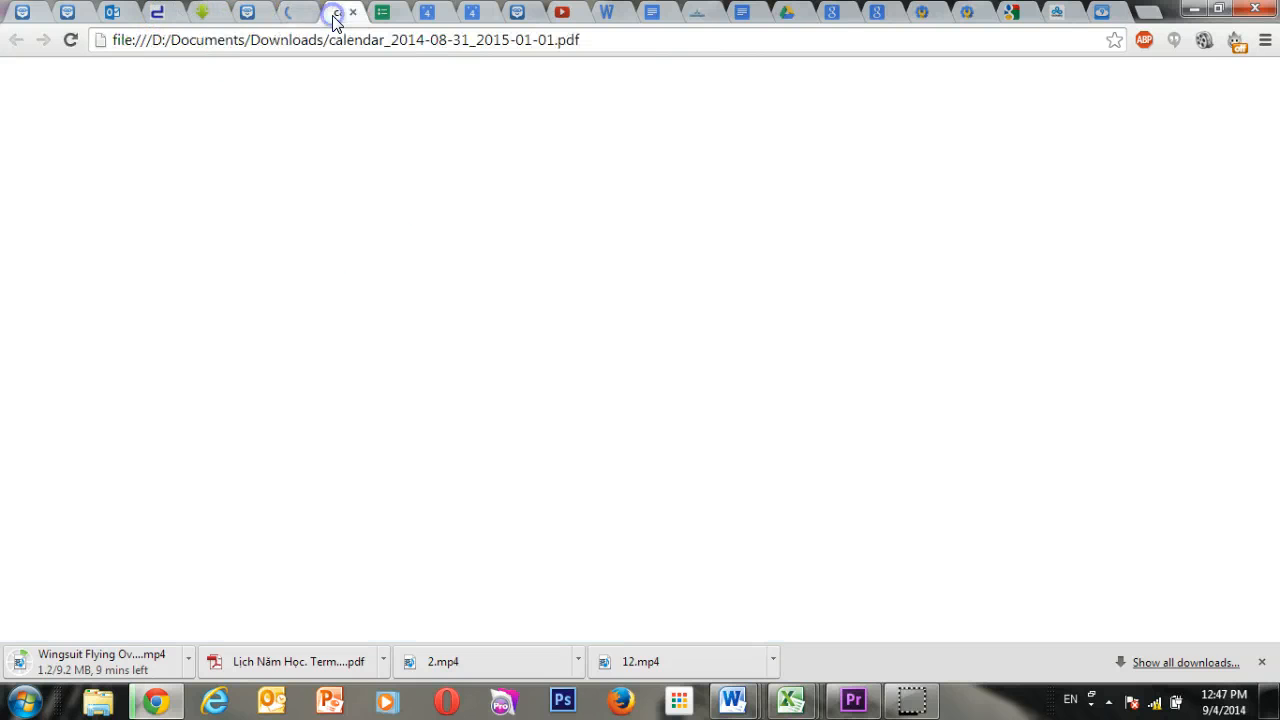
click(264, 42)
text(dri)
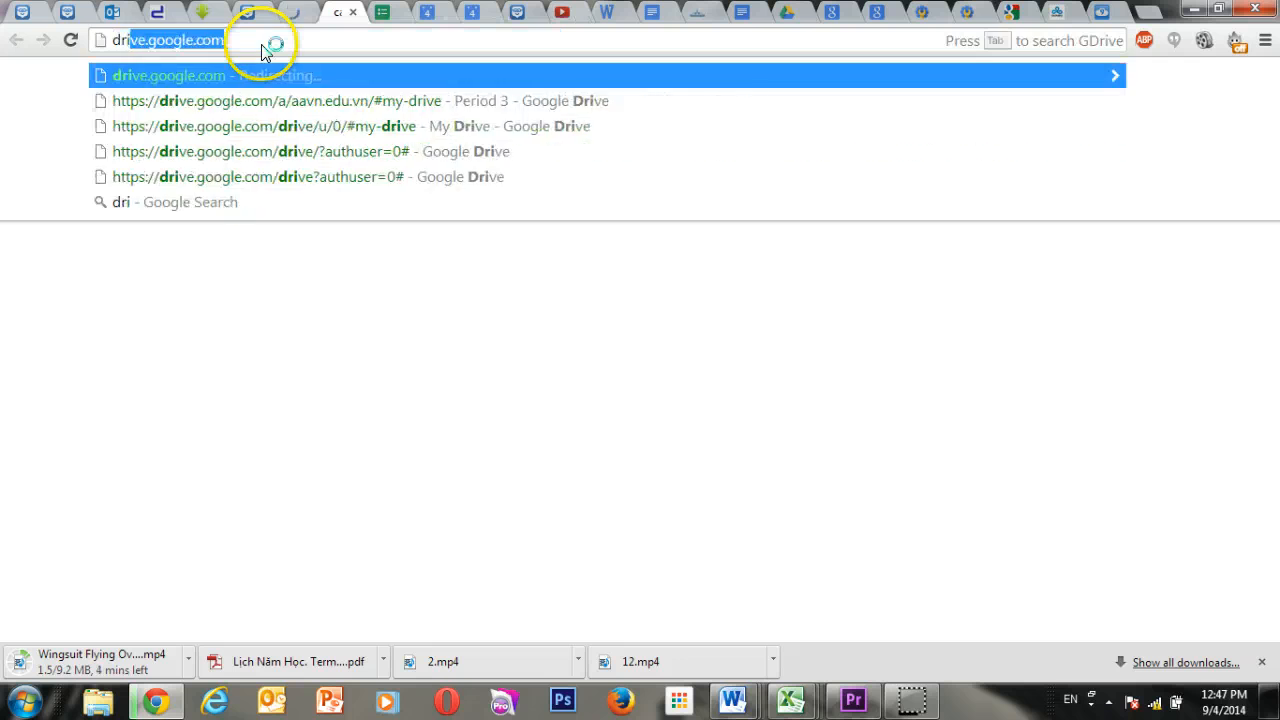
key(Return)
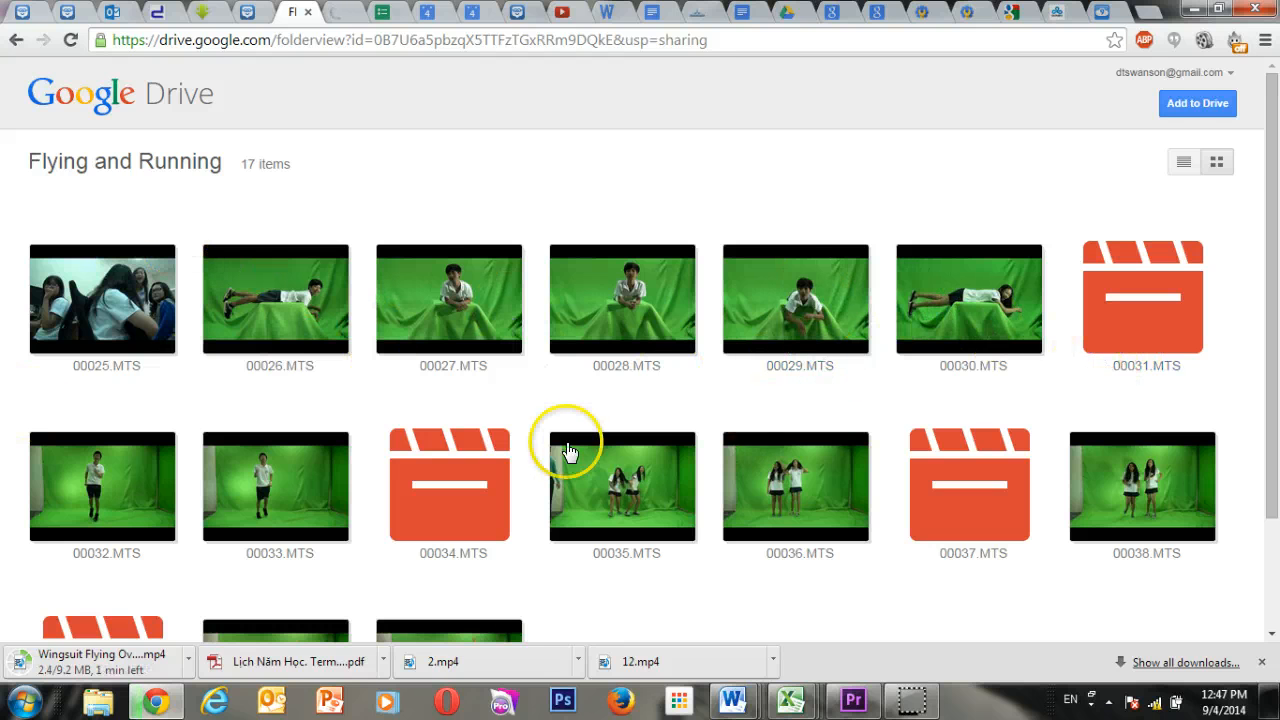
Look through the Flying and Running folder, download the clip 00026.MTS and close its preview.
scroll(566, 440, down, 3)
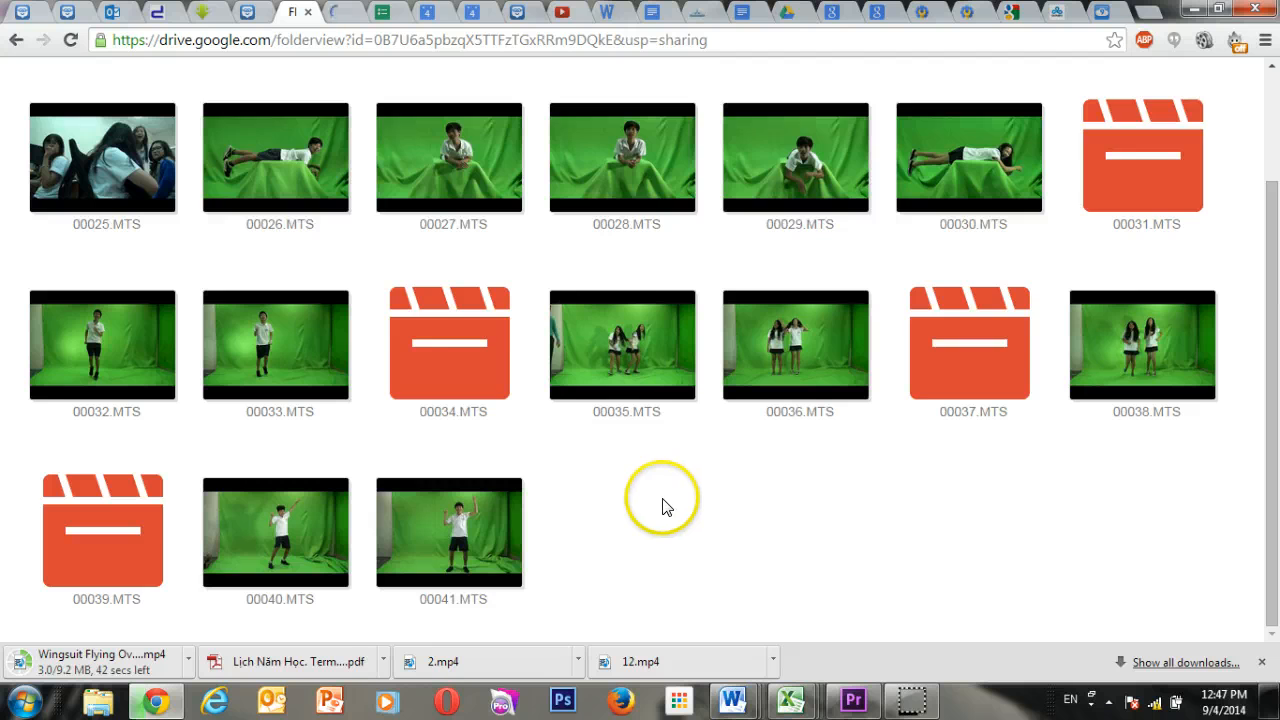
scroll(663, 506, up, 3)
scroll(665, 508, down, 3)
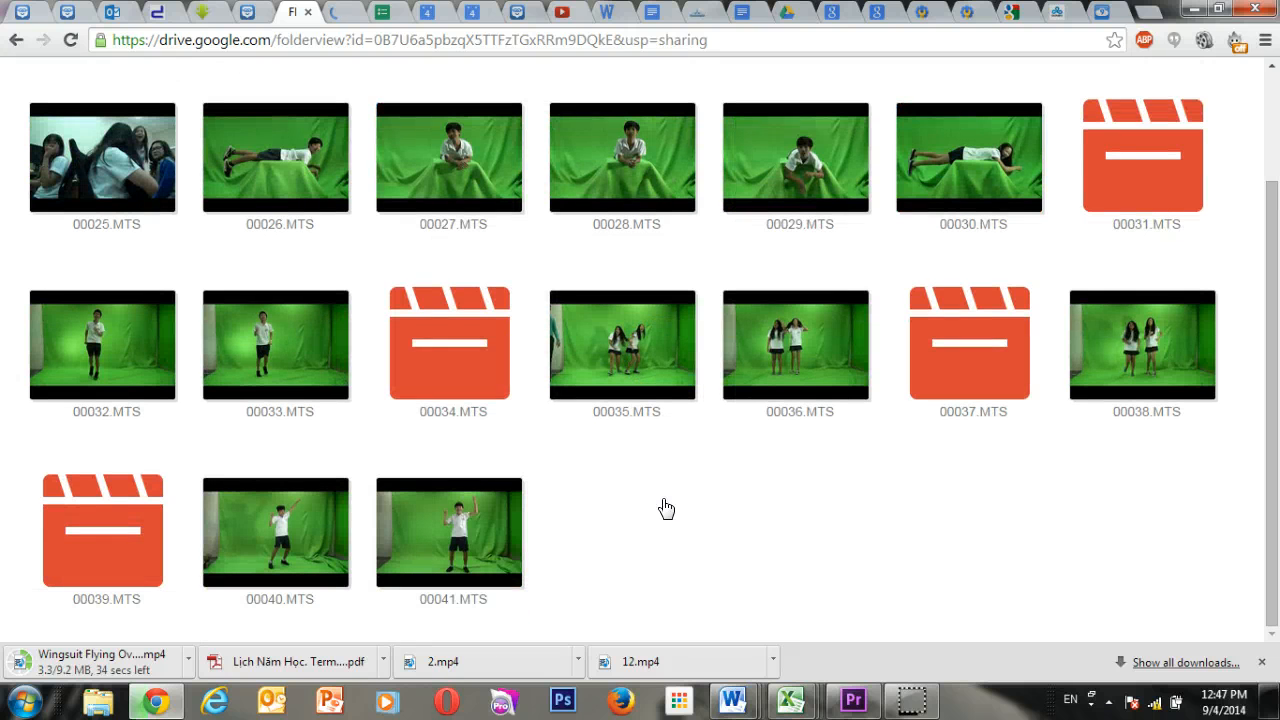
scroll(335, 300, up, 3)
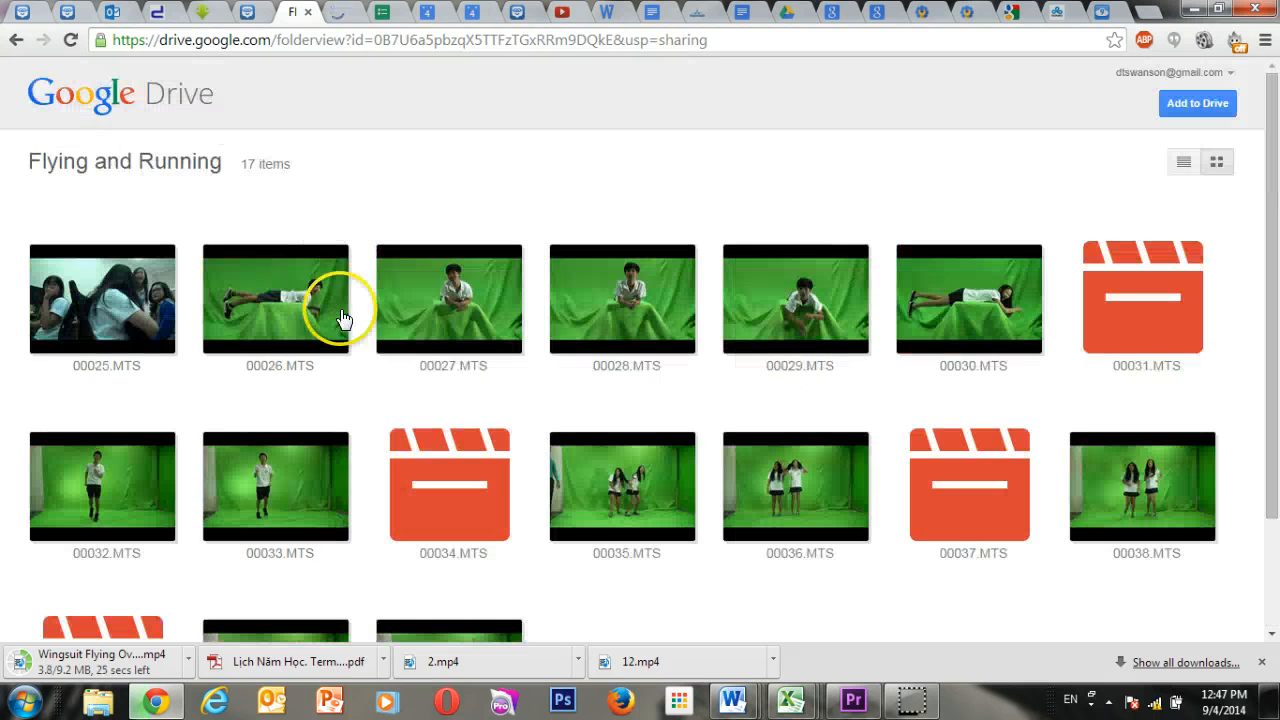
click(313, 305)
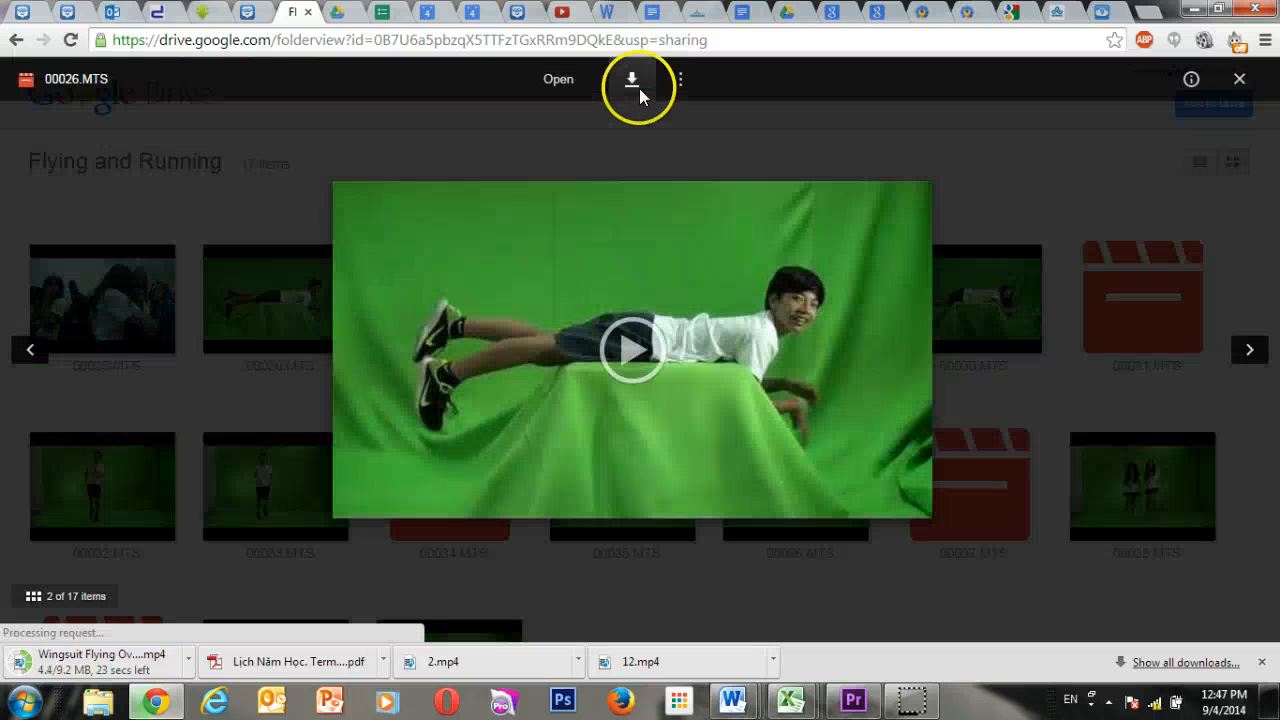
click(639, 88)
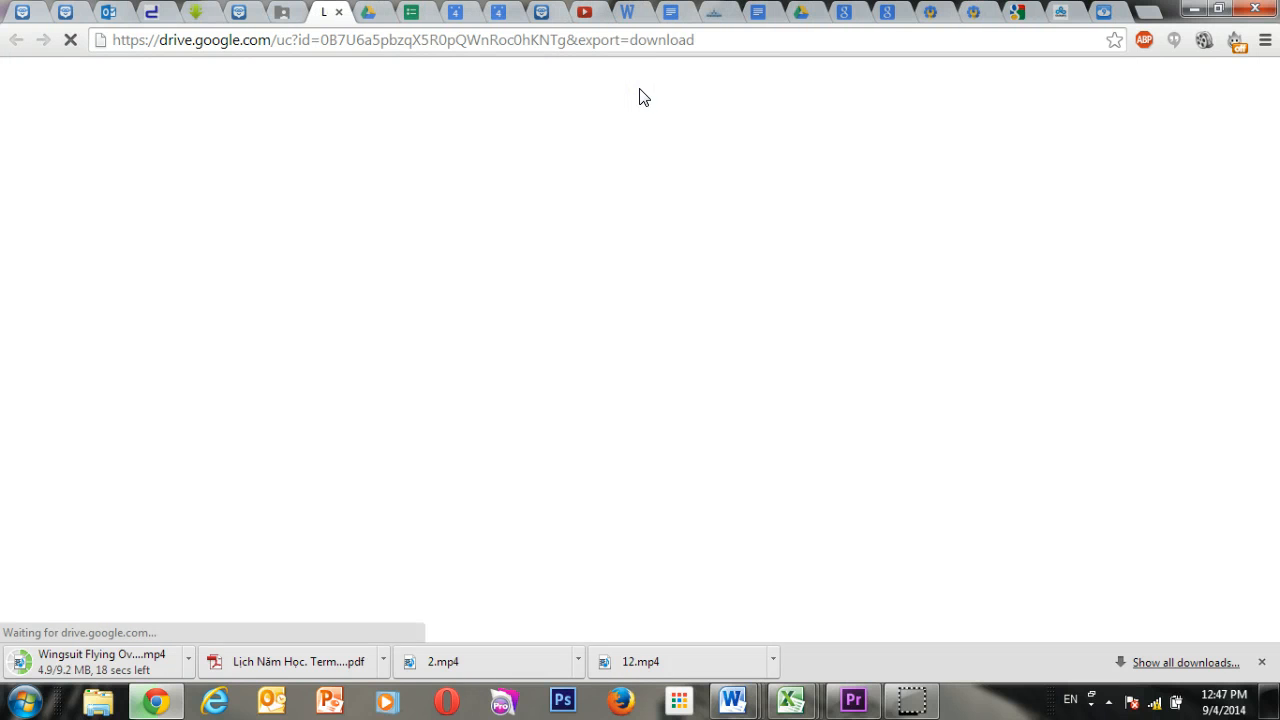
click(298, 14)
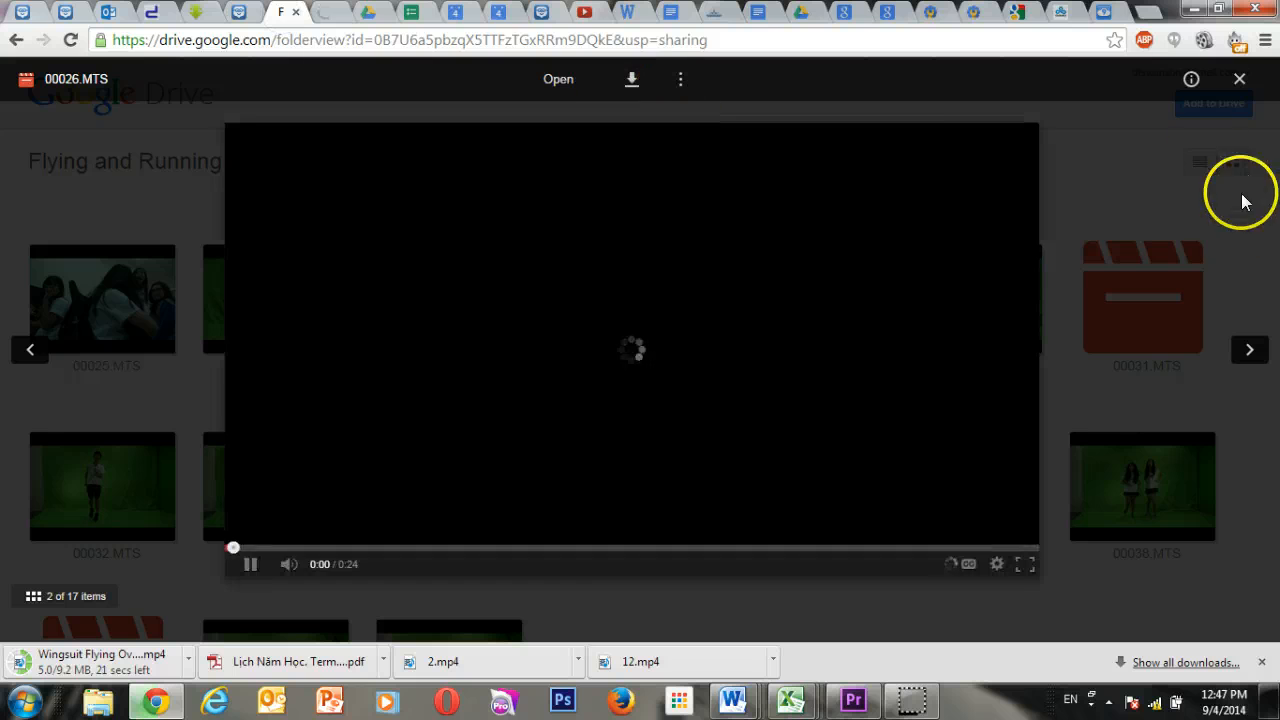
click(1239, 79)
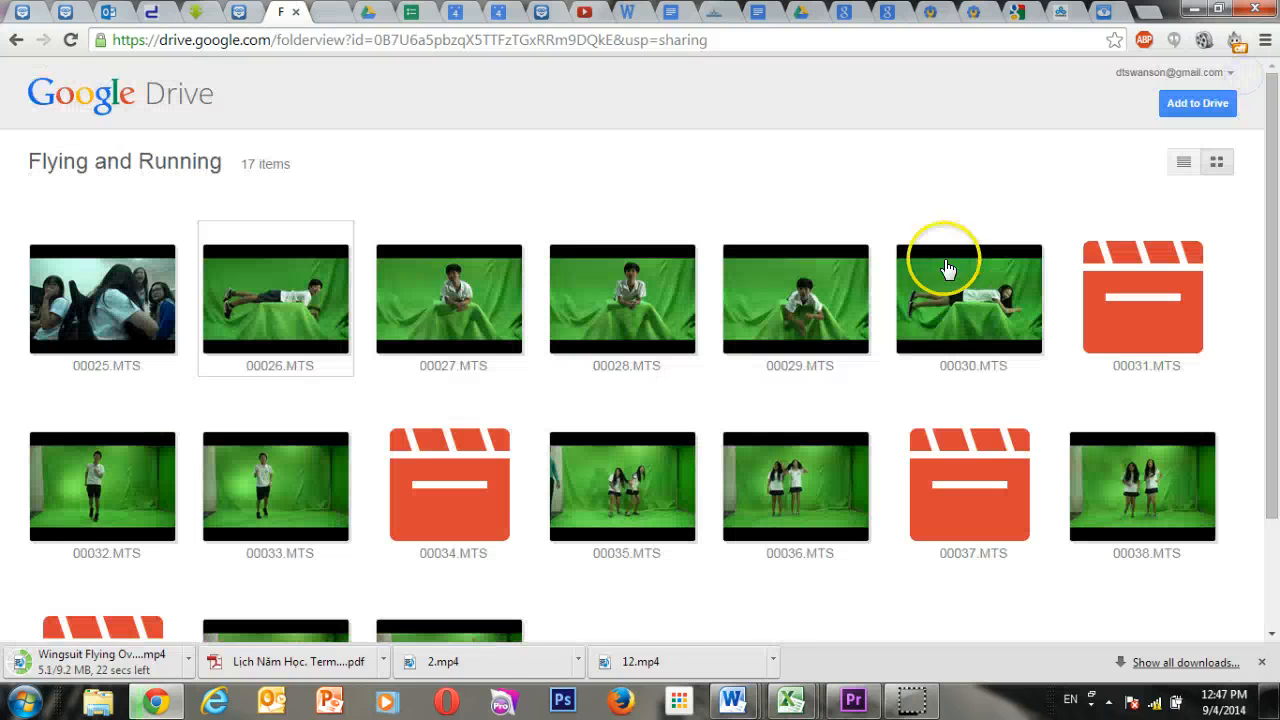
Download the clip 00027.MTS from the Flying and Running folder, pause its playback and close the preview.
double_click(460, 330)
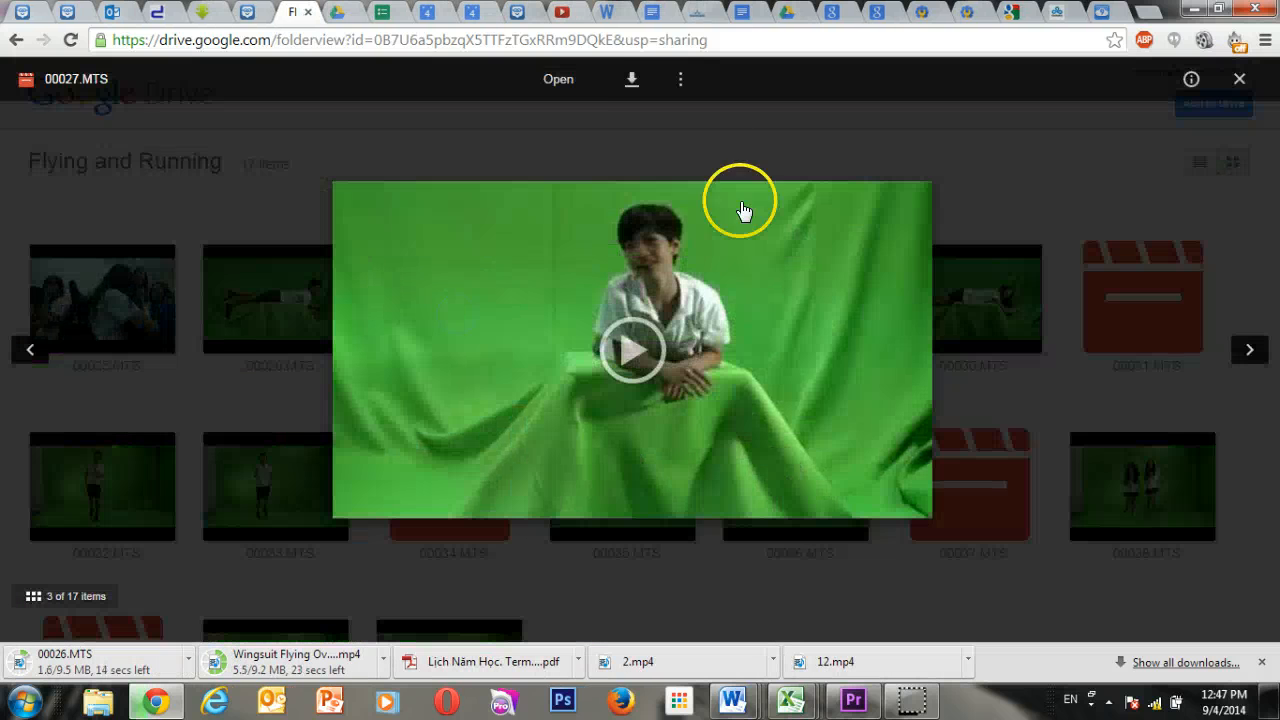
click(631, 88)
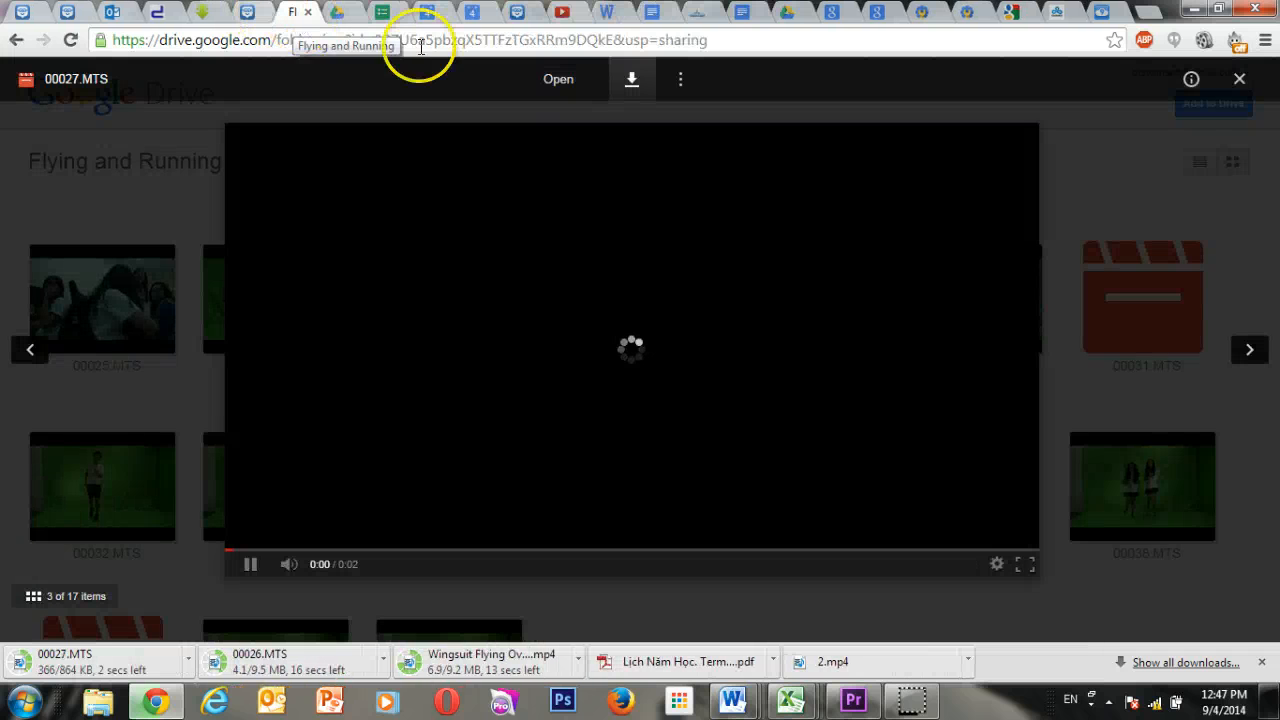
click(245, 564)
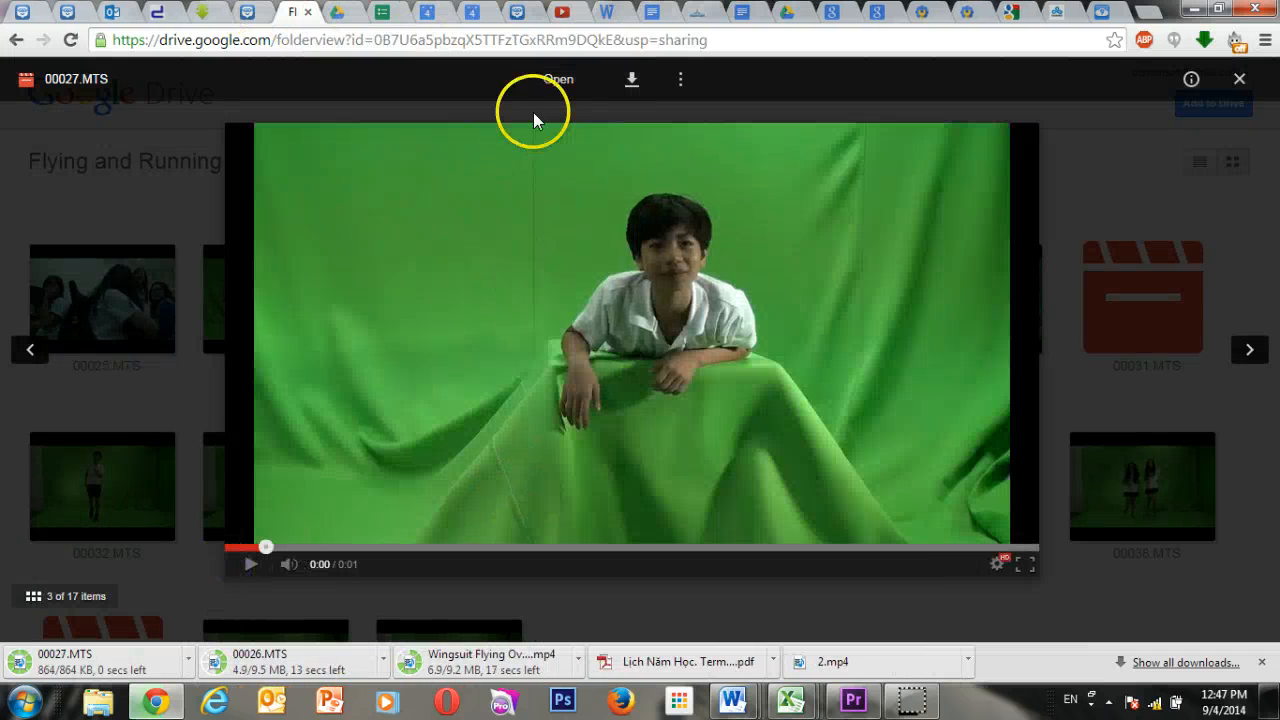
click(1239, 78)
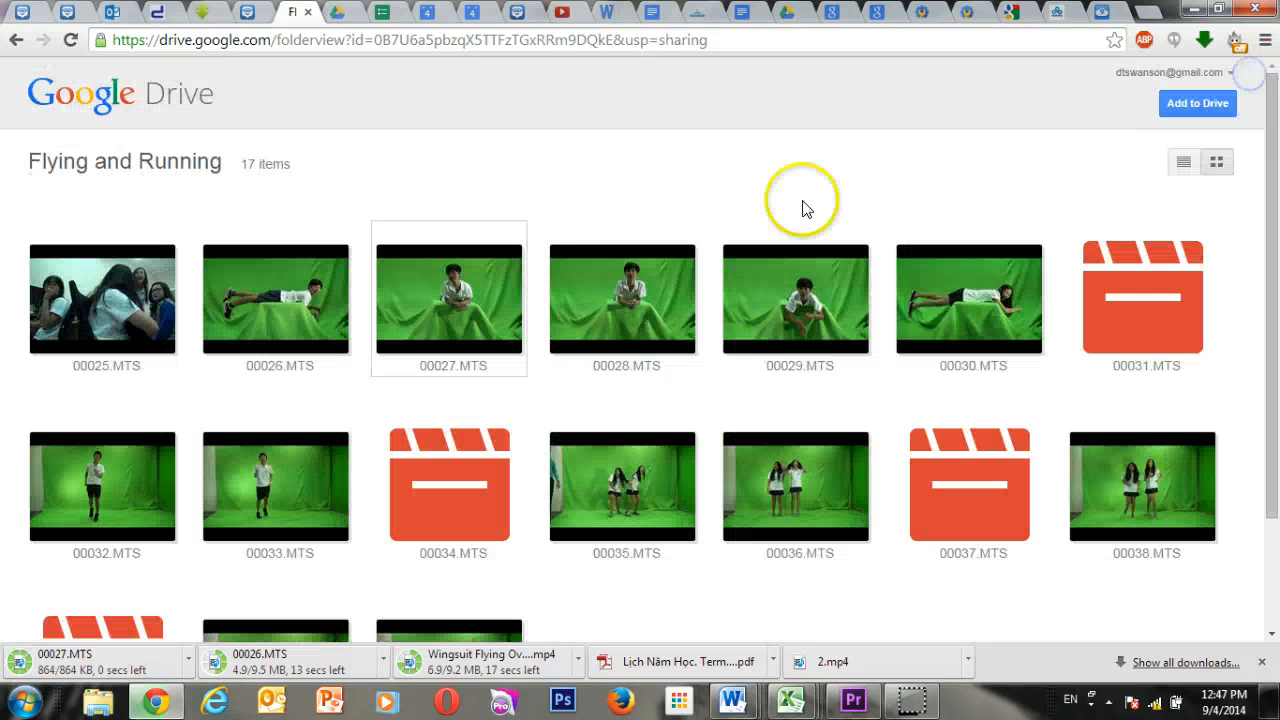
Download the clip 00028.MTS from the Flying and Running folder and close its preview.
click(628, 328)
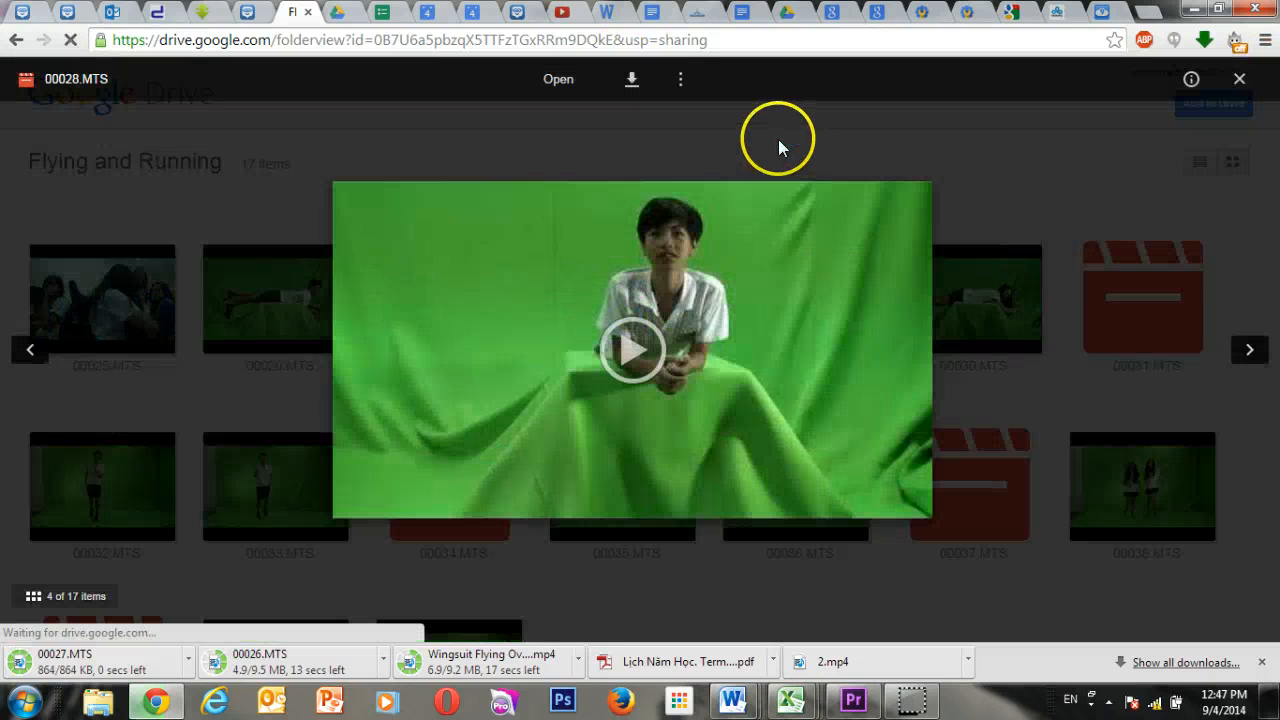
click(630, 84)
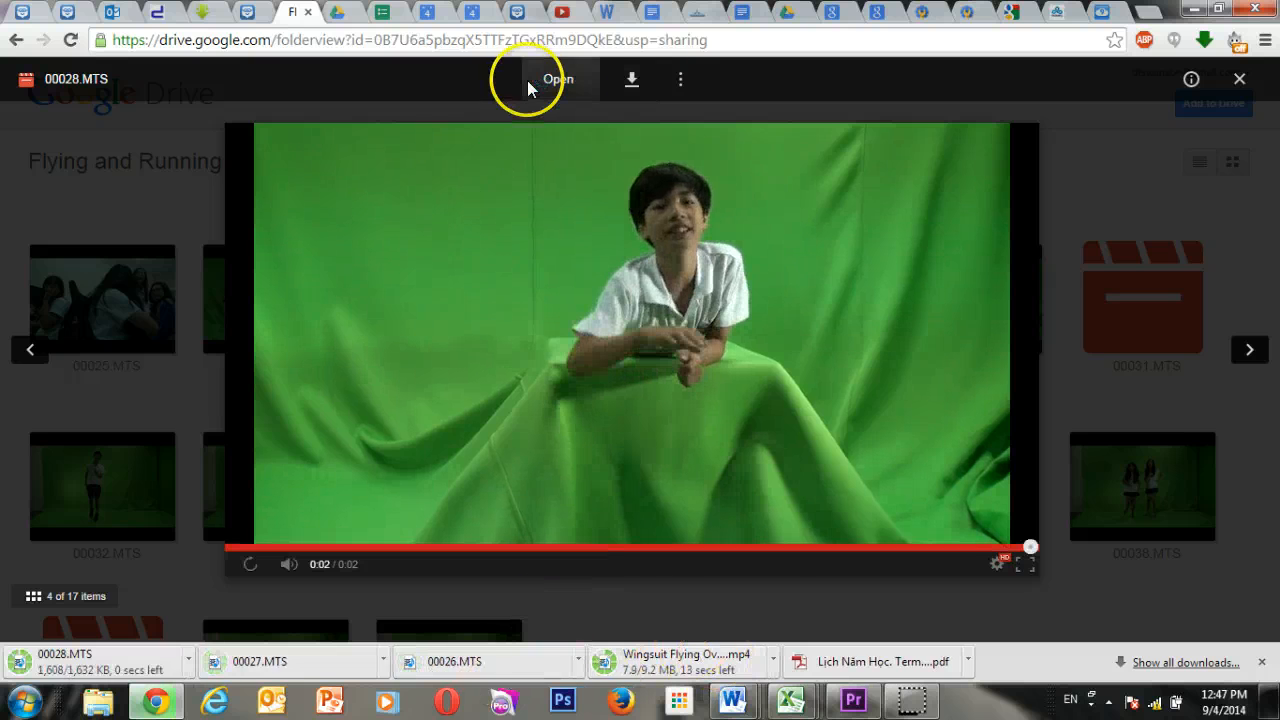
click(1241, 79)
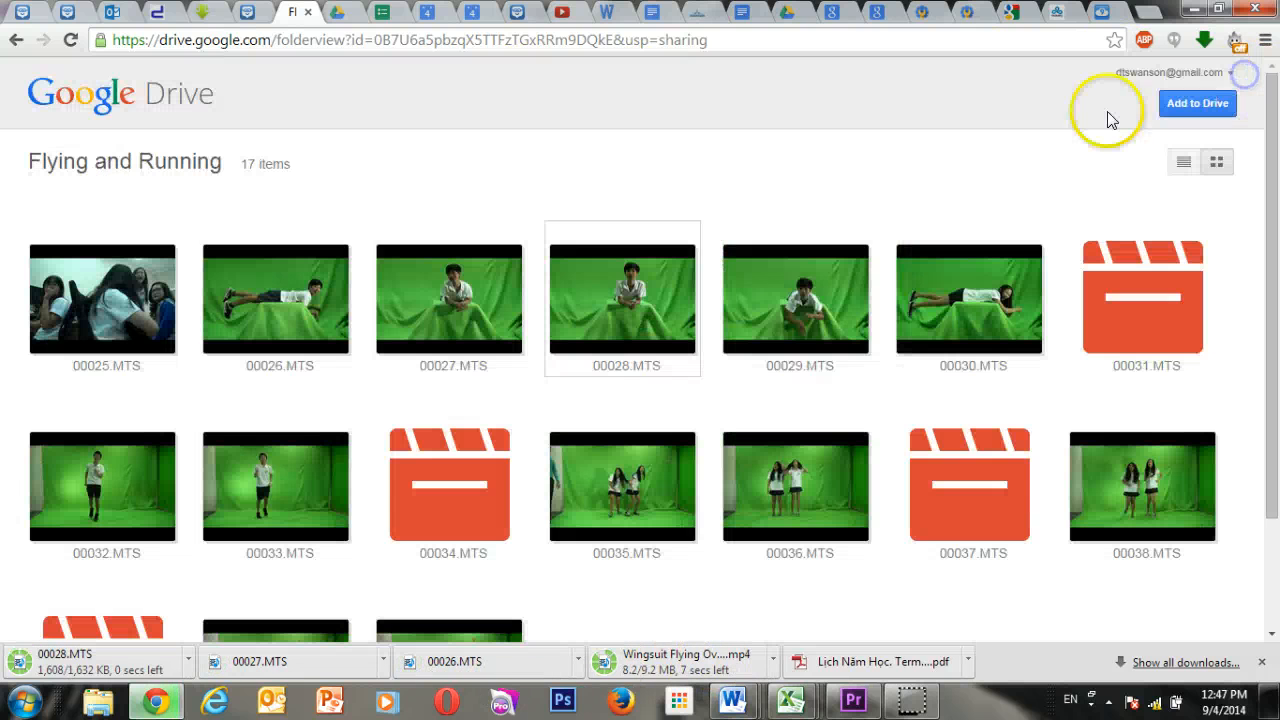
Download the clip 00029.MTS from the Flying and Running folder and pause its preview playback.
click(817, 312)
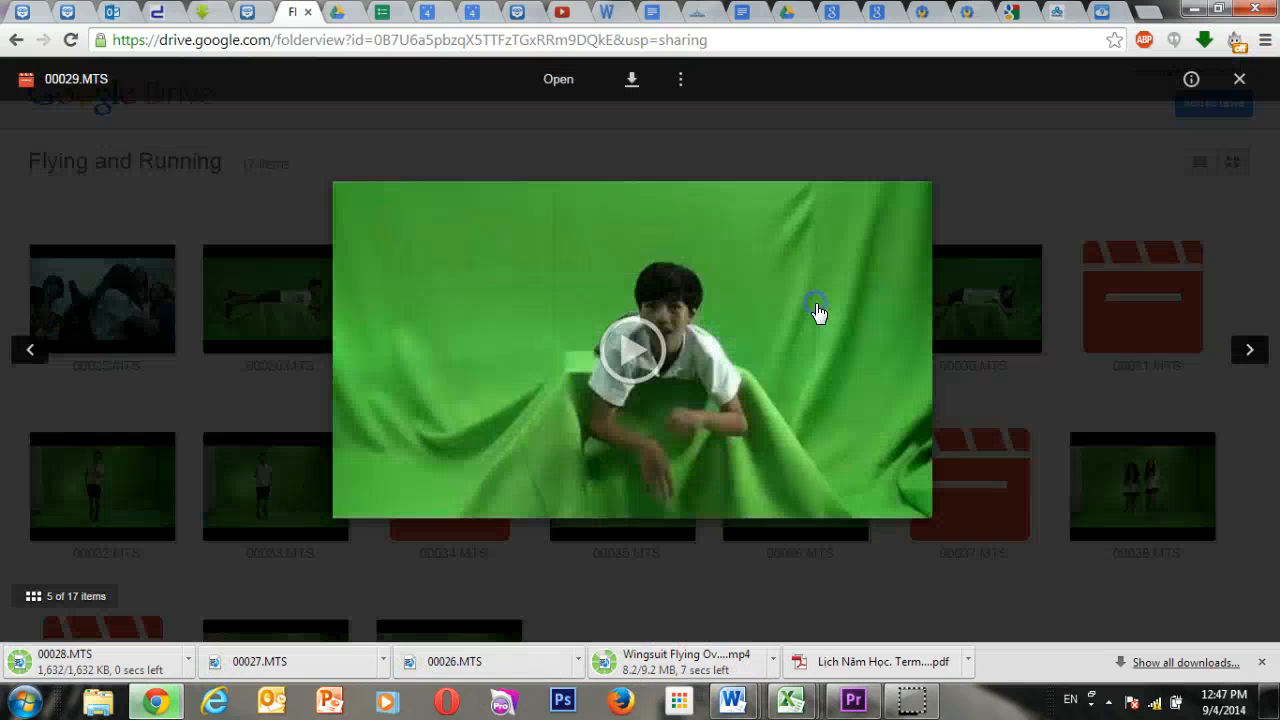
click(632, 80)
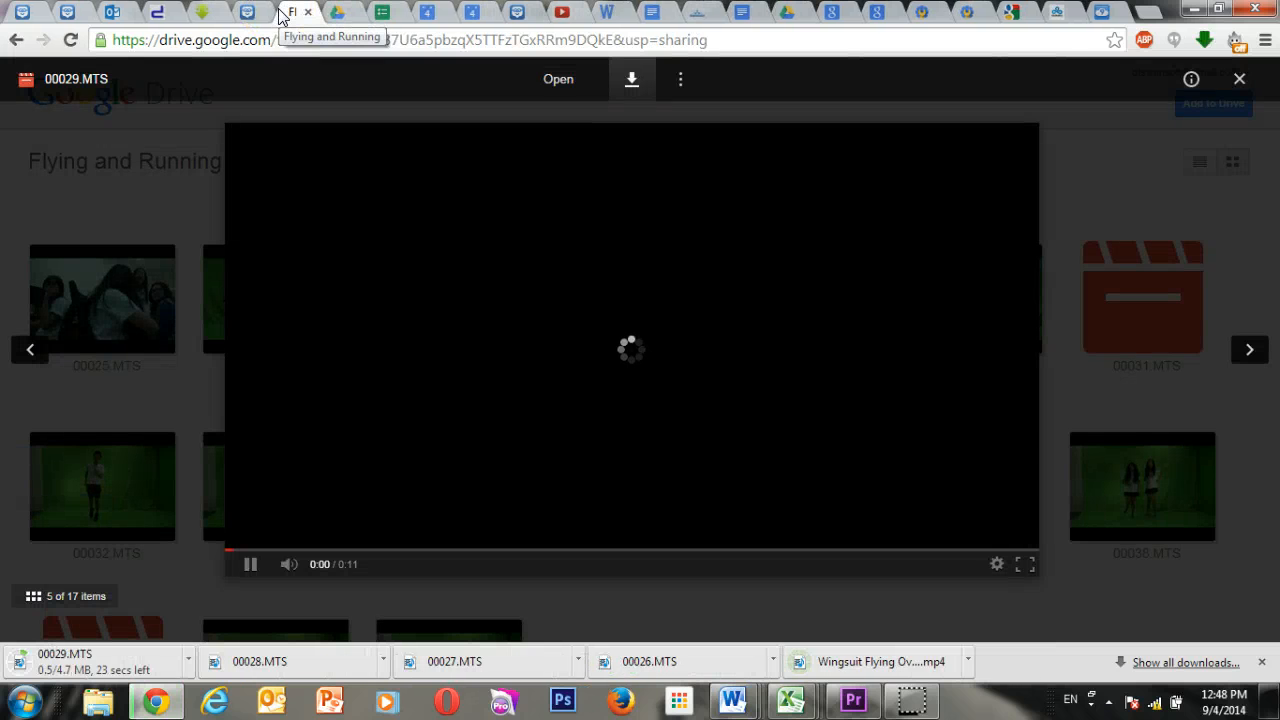
click(250, 564)
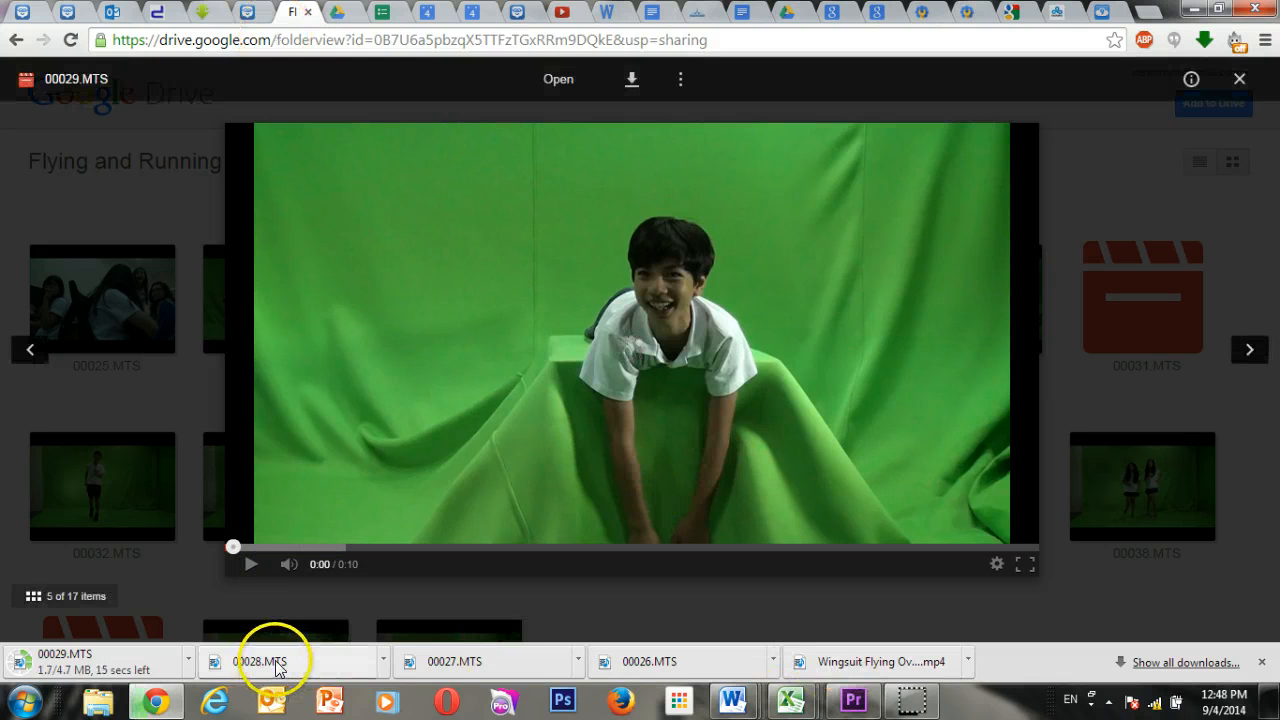
Switch to Premiere Pro and import 00029.MTS, 00026.MTS and Wingsuit Flying Over New York City FULL POV.mp4 from the Downloads folder.
click(1197, 12)
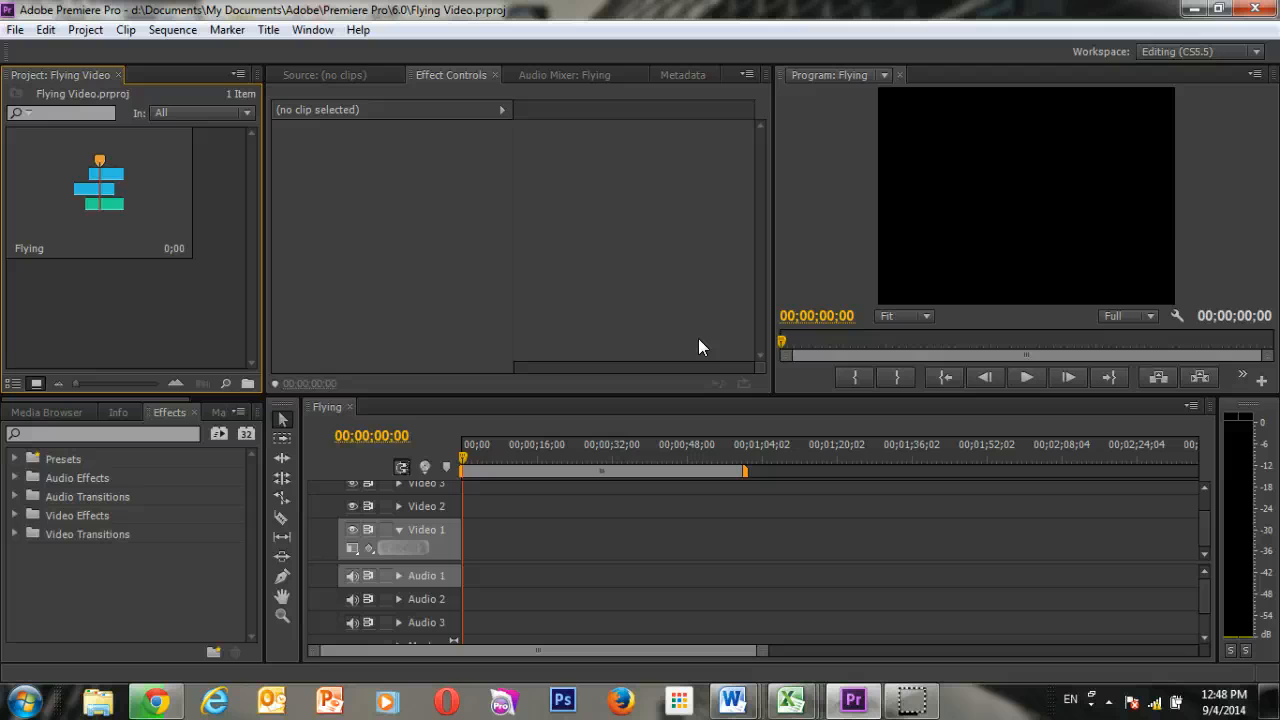
click(219, 333)
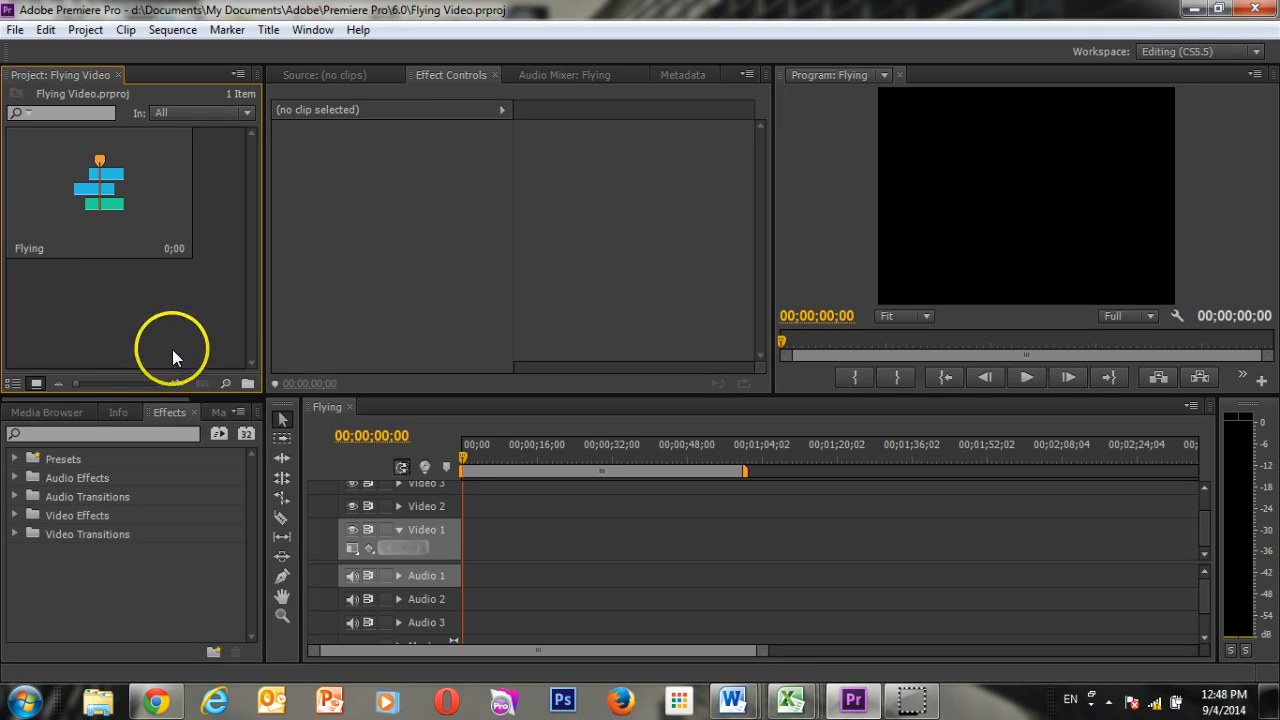
right_click(117, 312)
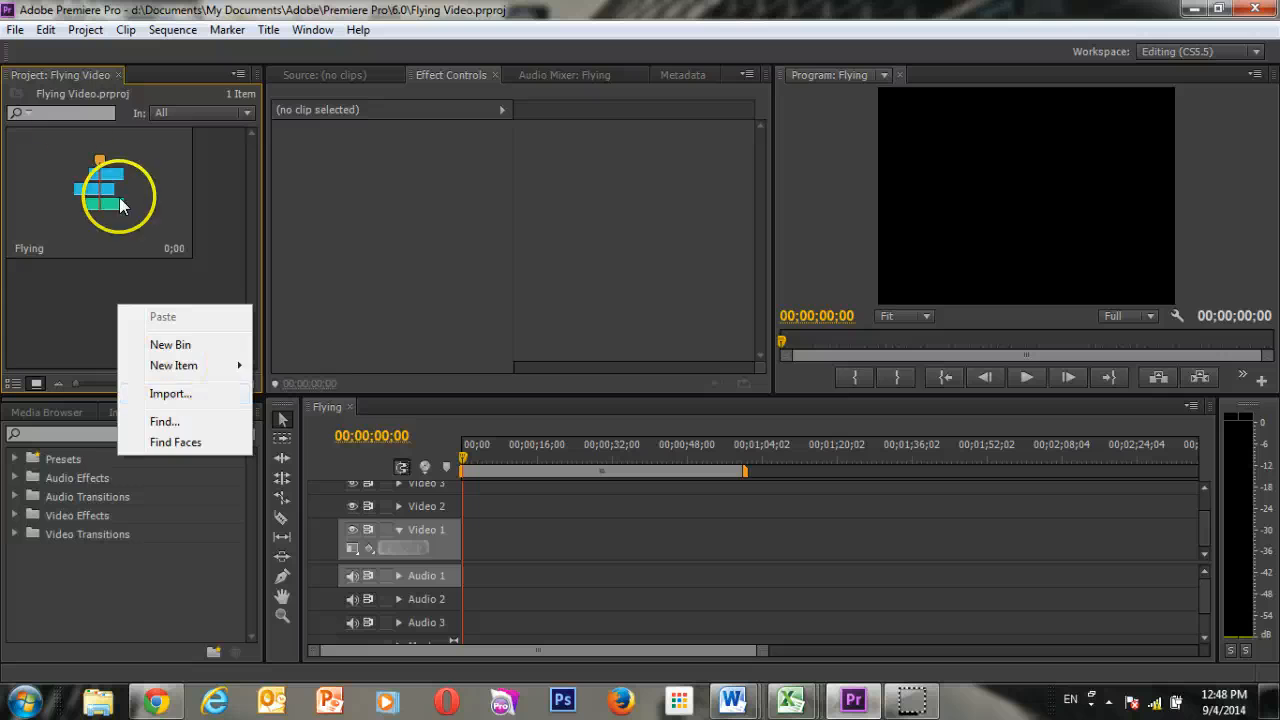
click(12, 31)
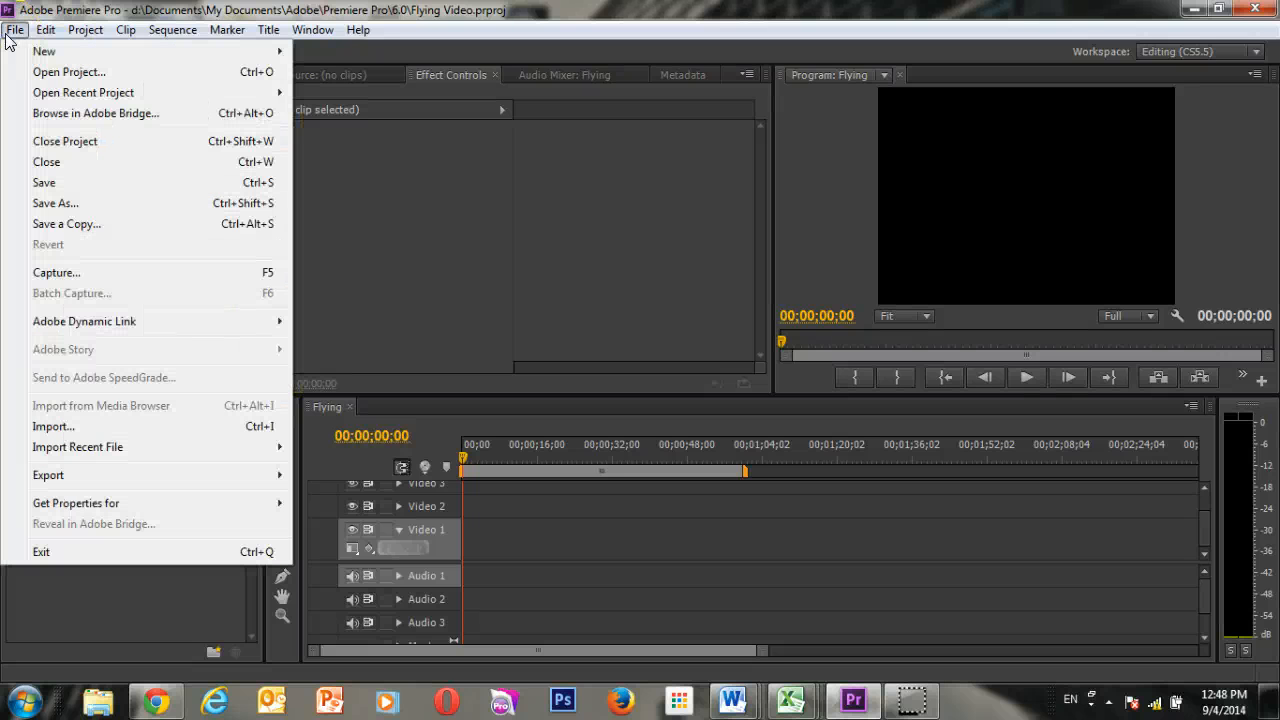
click(158, 426)
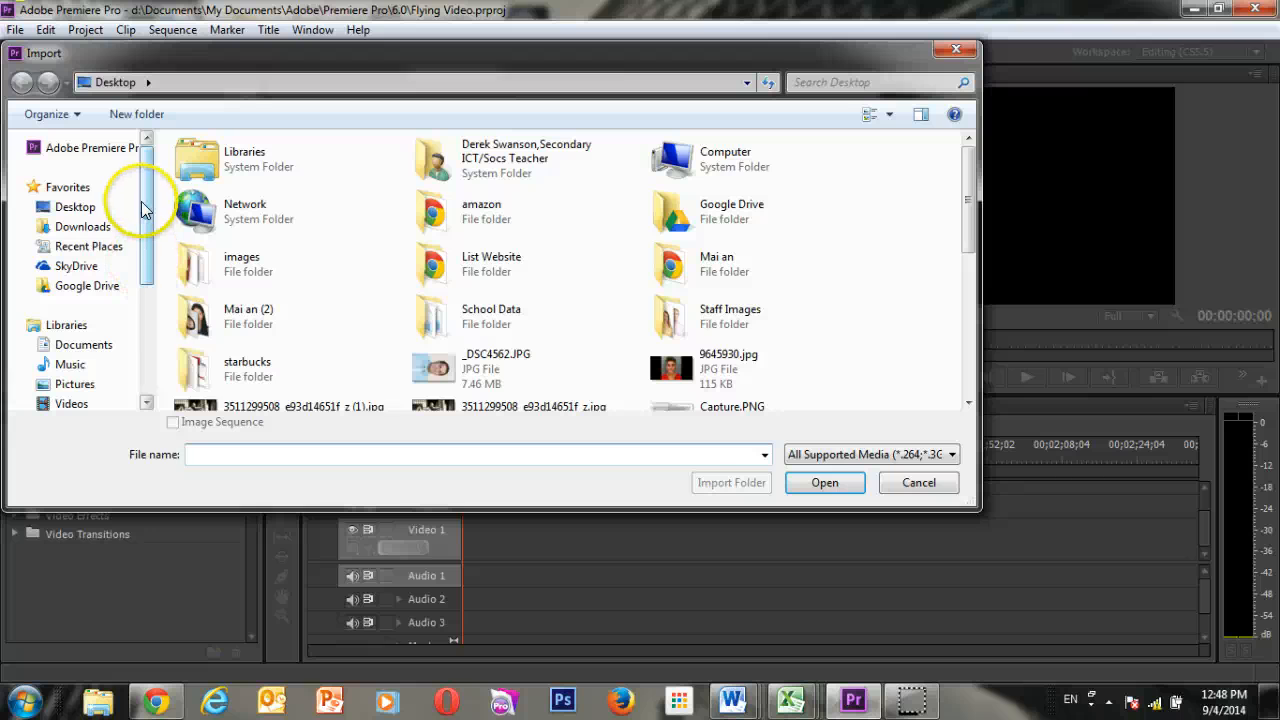
click(92, 227)
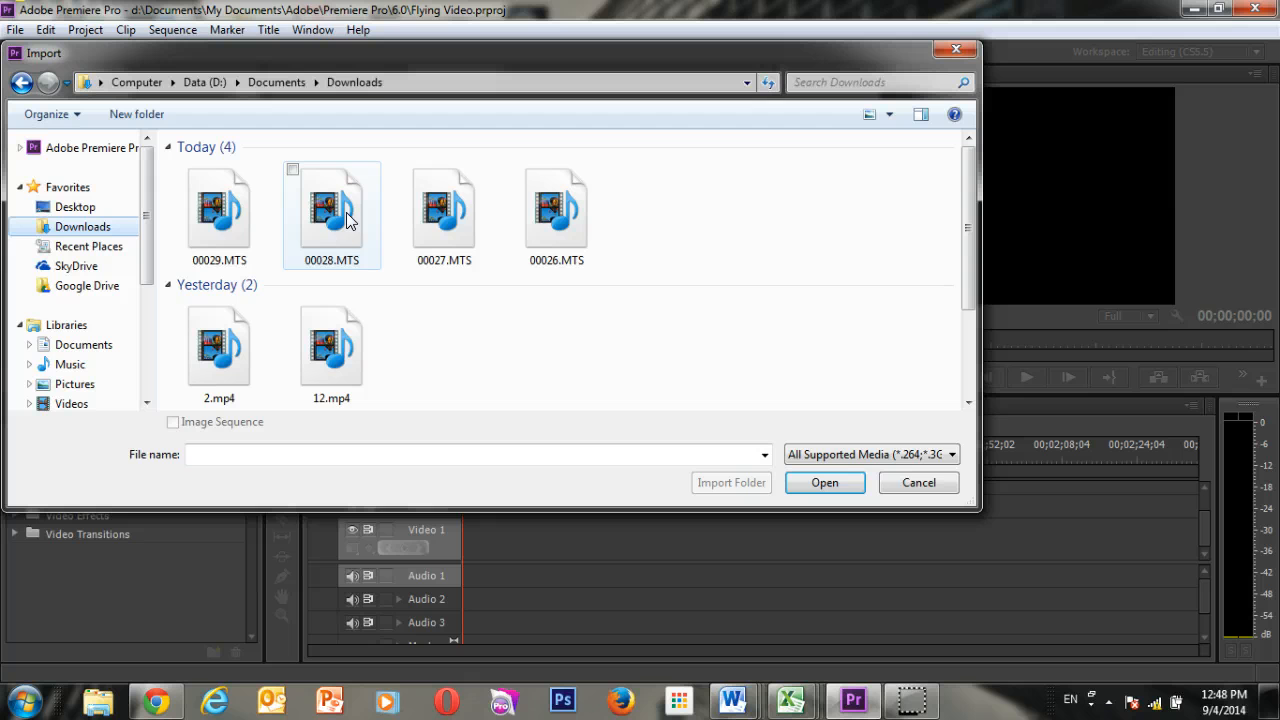
click(204, 222)
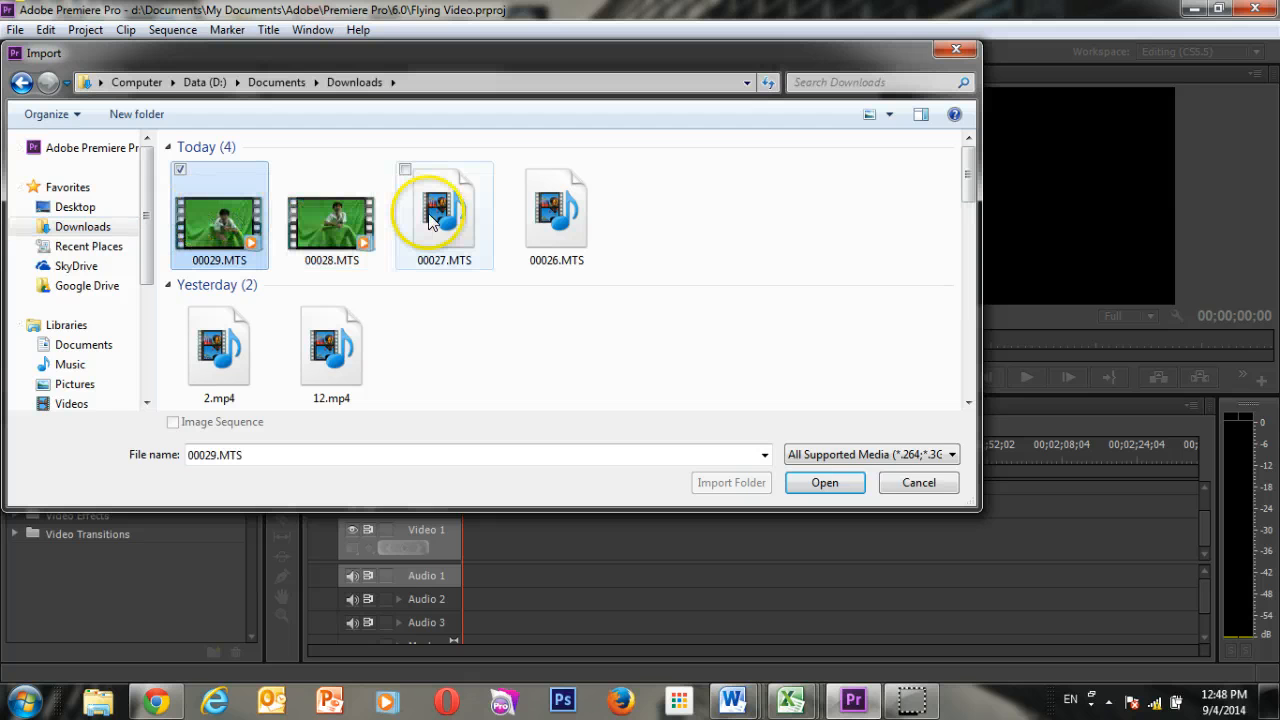
ctrl+click(565, 223)
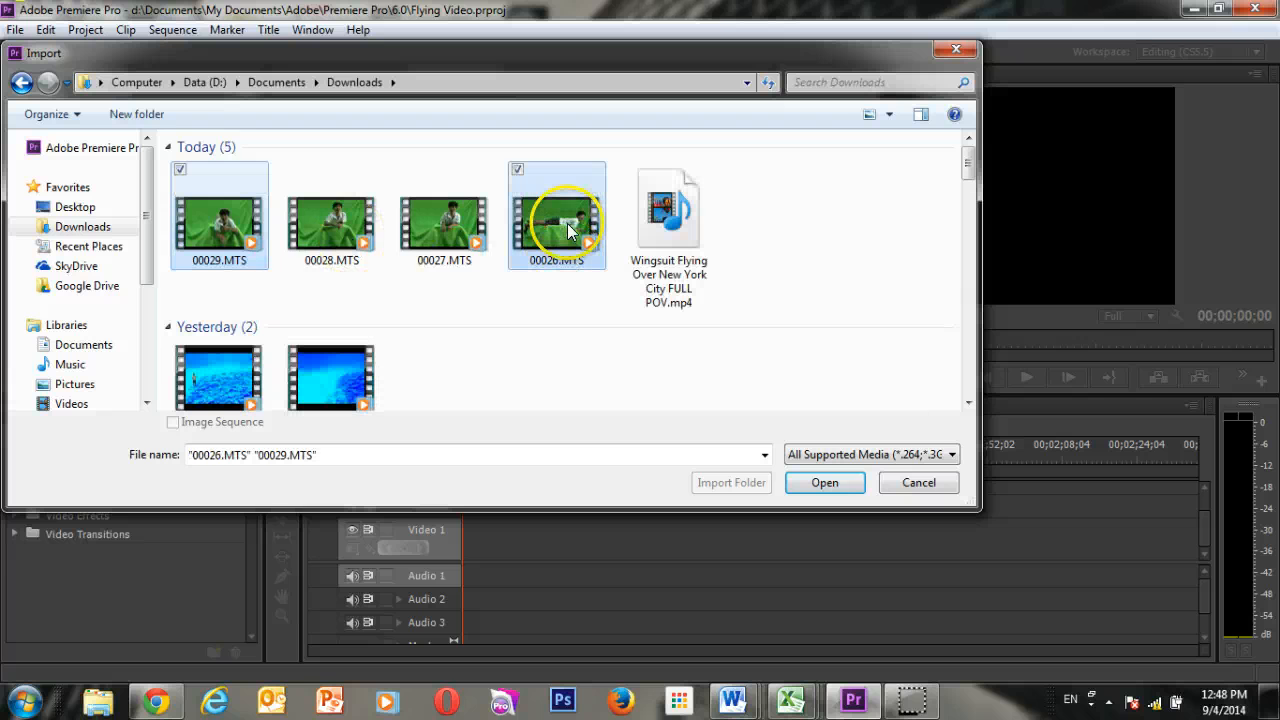
ctrl+click(675, 216)
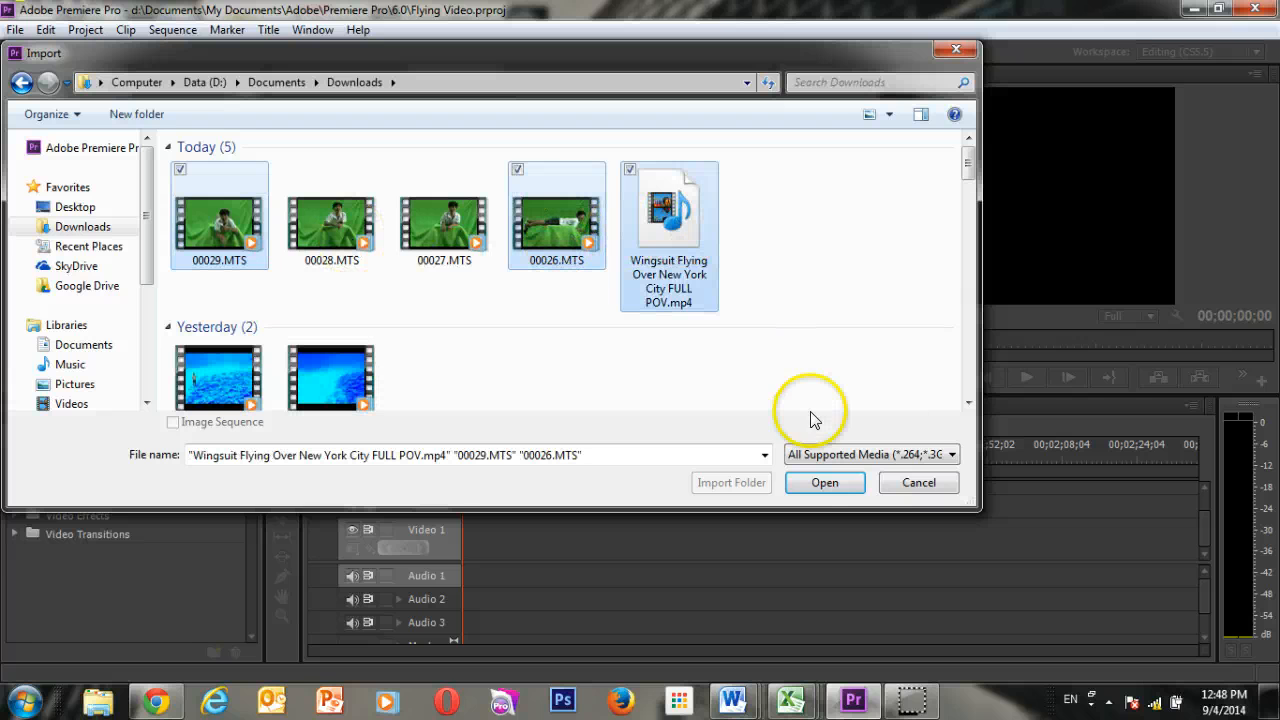
click(826, 487)
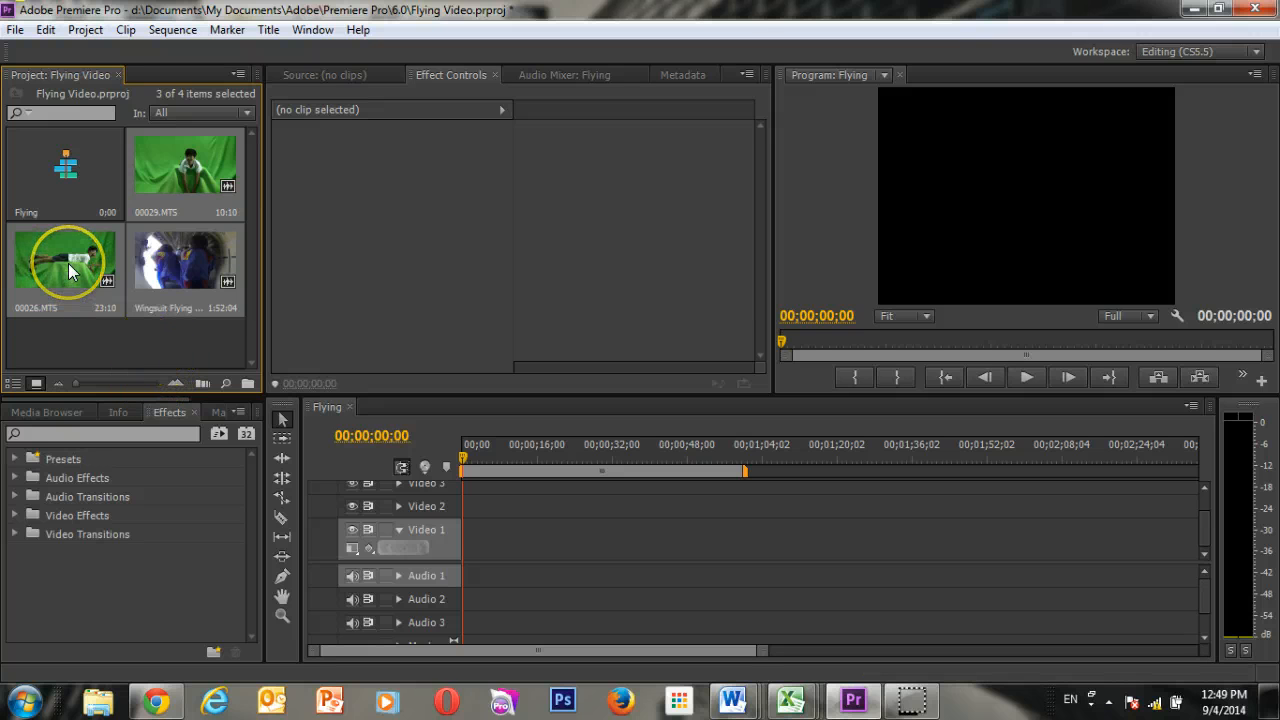
Place the clip 00026.MTS at the start of Video 1 and change the sequence settings to match the clip.
click(87, 339)
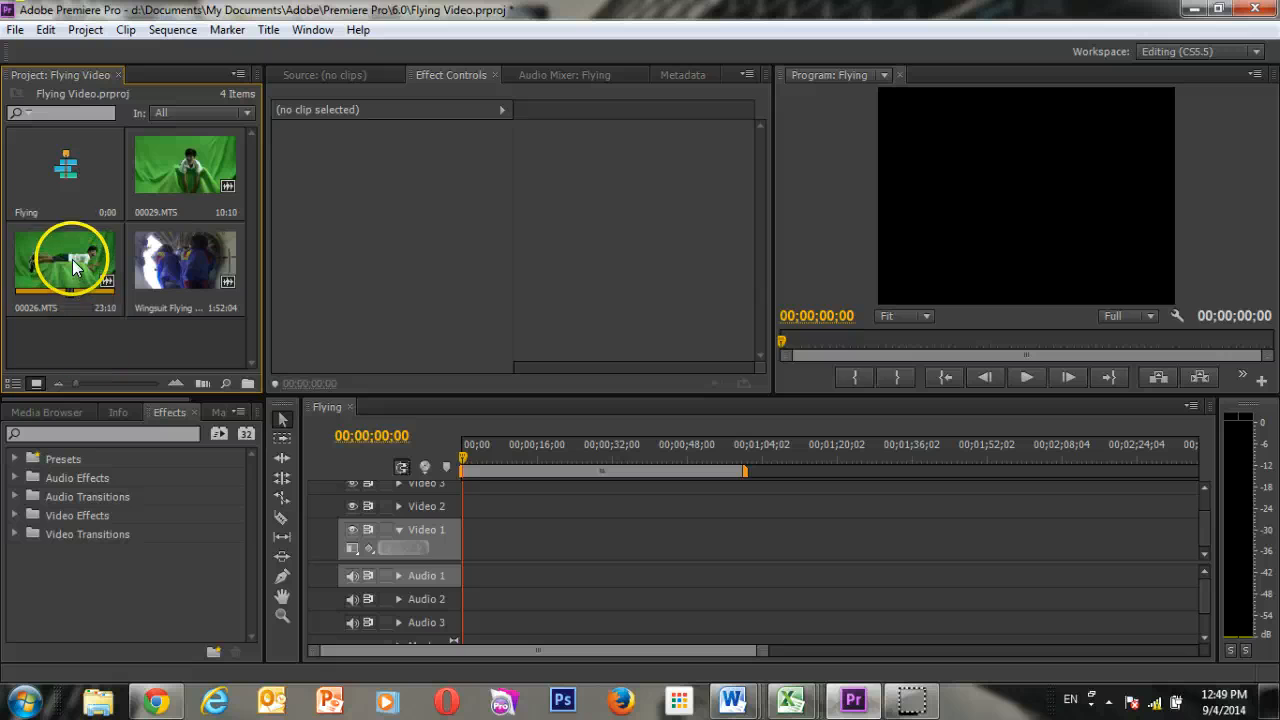
drag(80, 267, 462, 551)
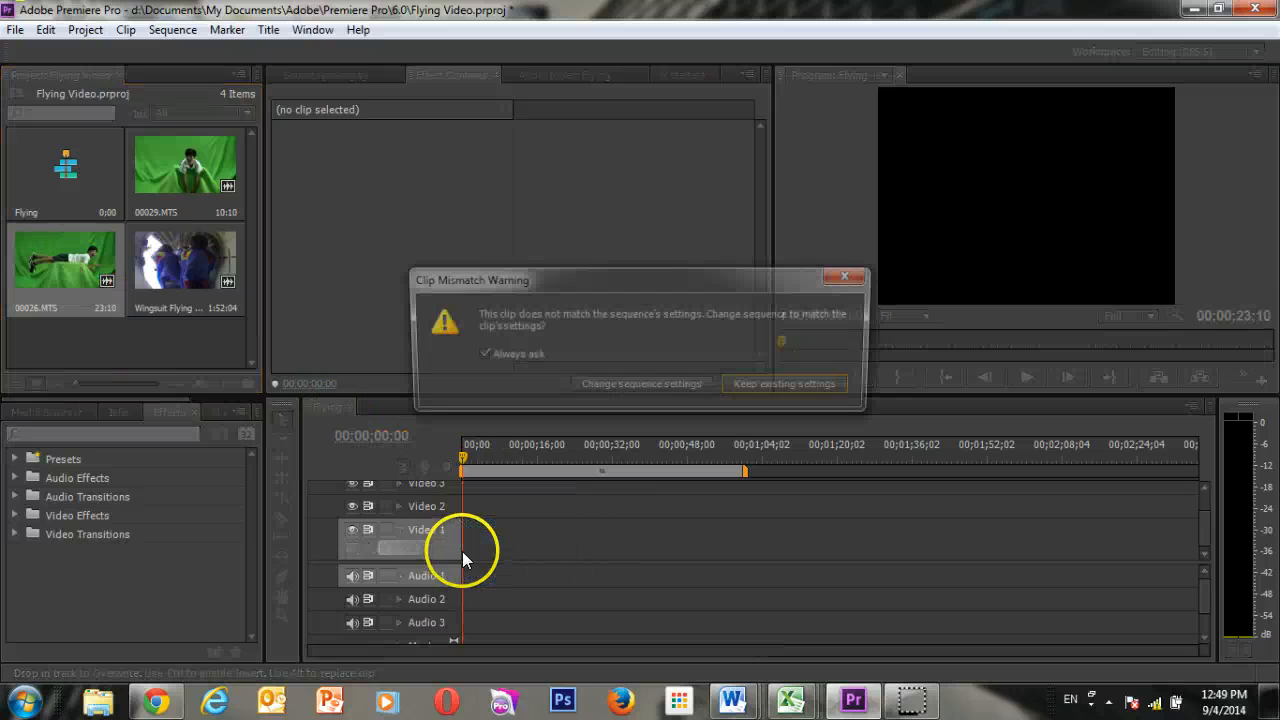
click(630, 385)
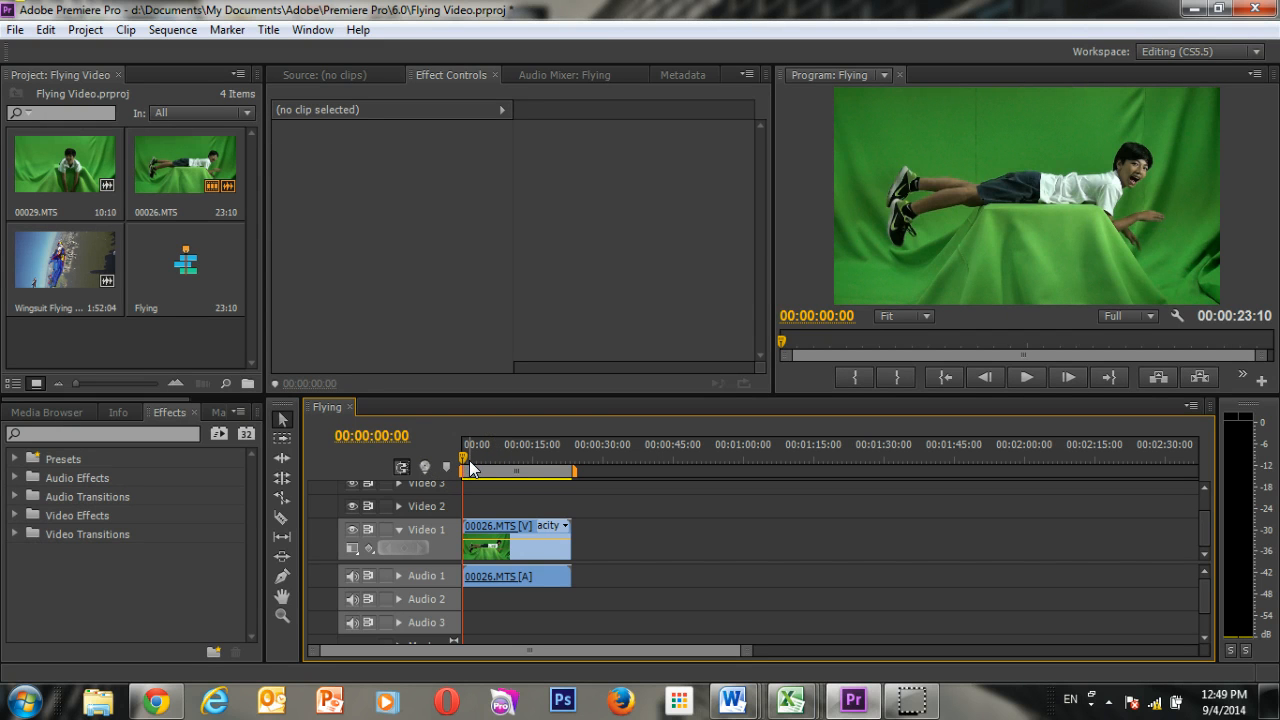
Play the Flying sequence from its start to review the green-screen clip and stop playback at about 00:00:11:20.
drag(463, 464, 417, 476)
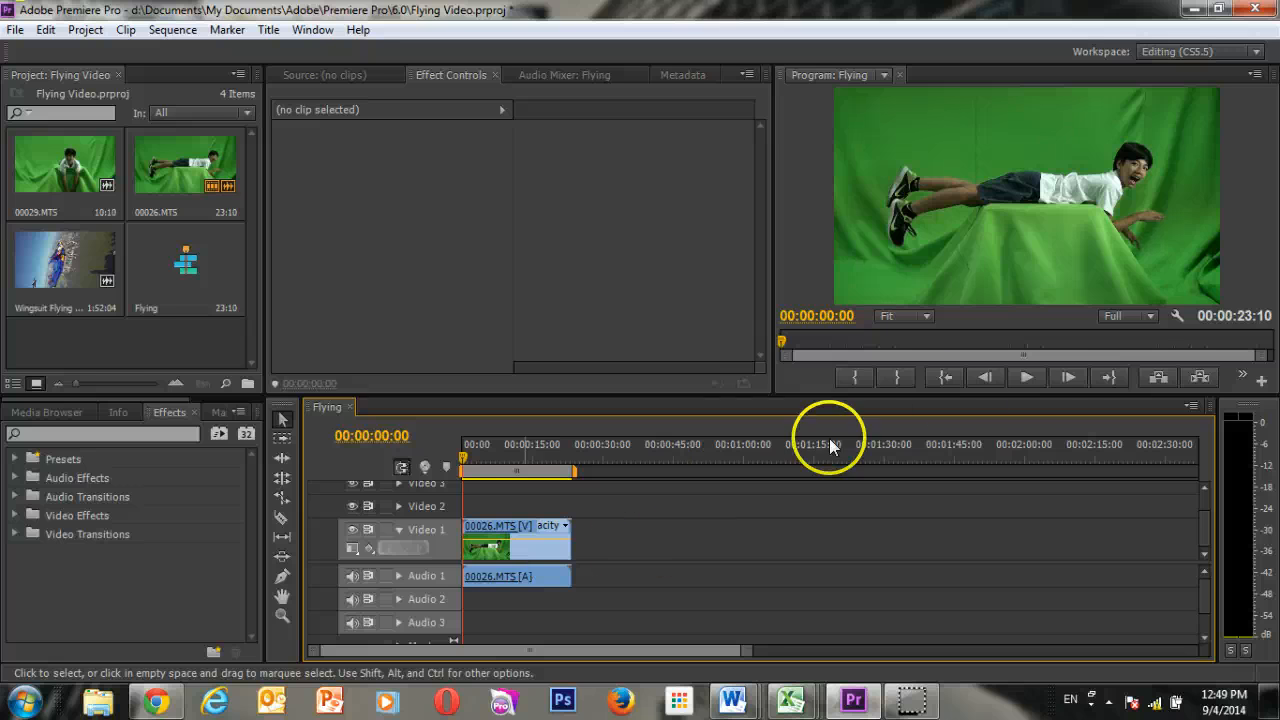
click(1027, 377)
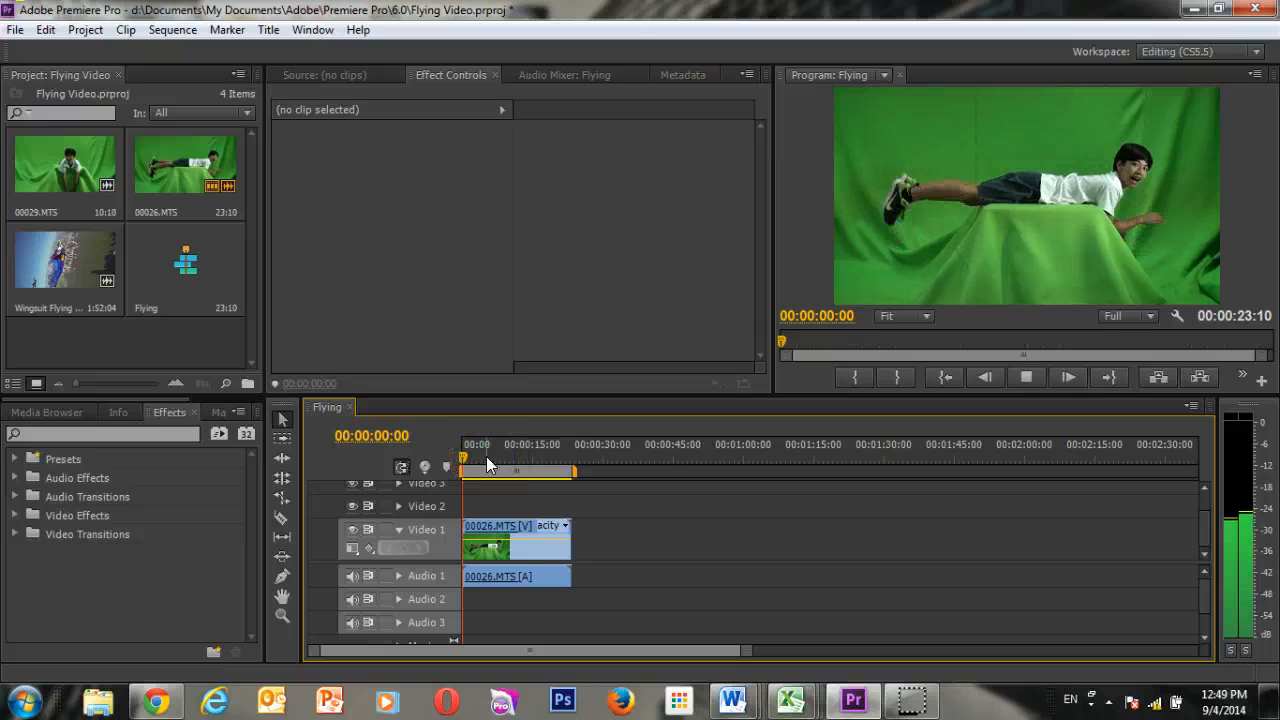
key(space)
click(1027, 378)
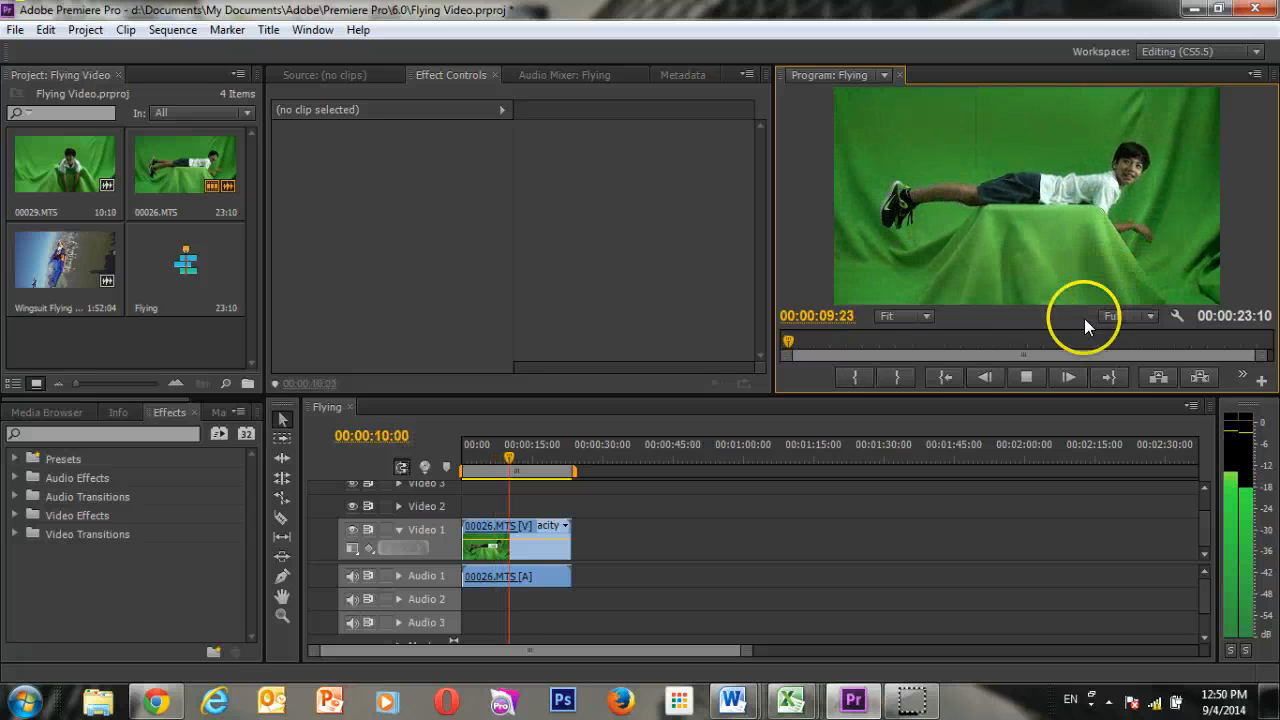
click(1018, 371)
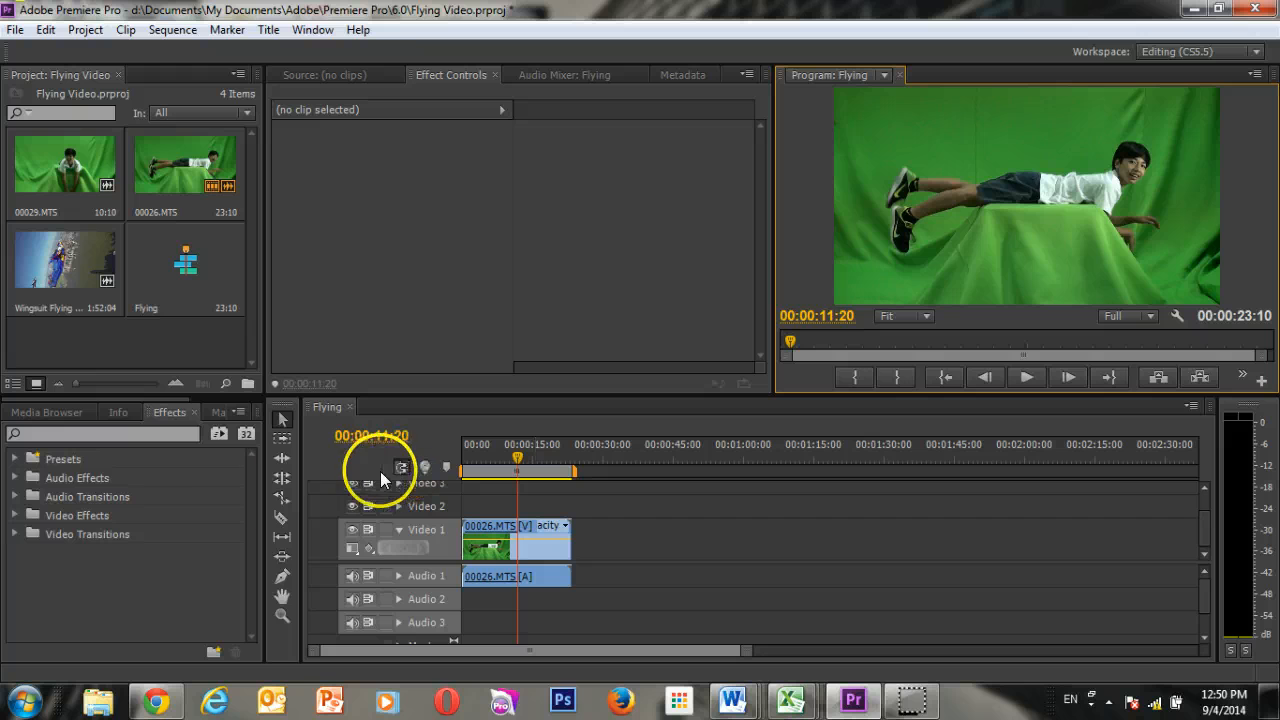
Apply the Color Key effect to the 00026.MTS clip, keying the upper backdrop's green with a color tolerance of 41.
click(12, 516)
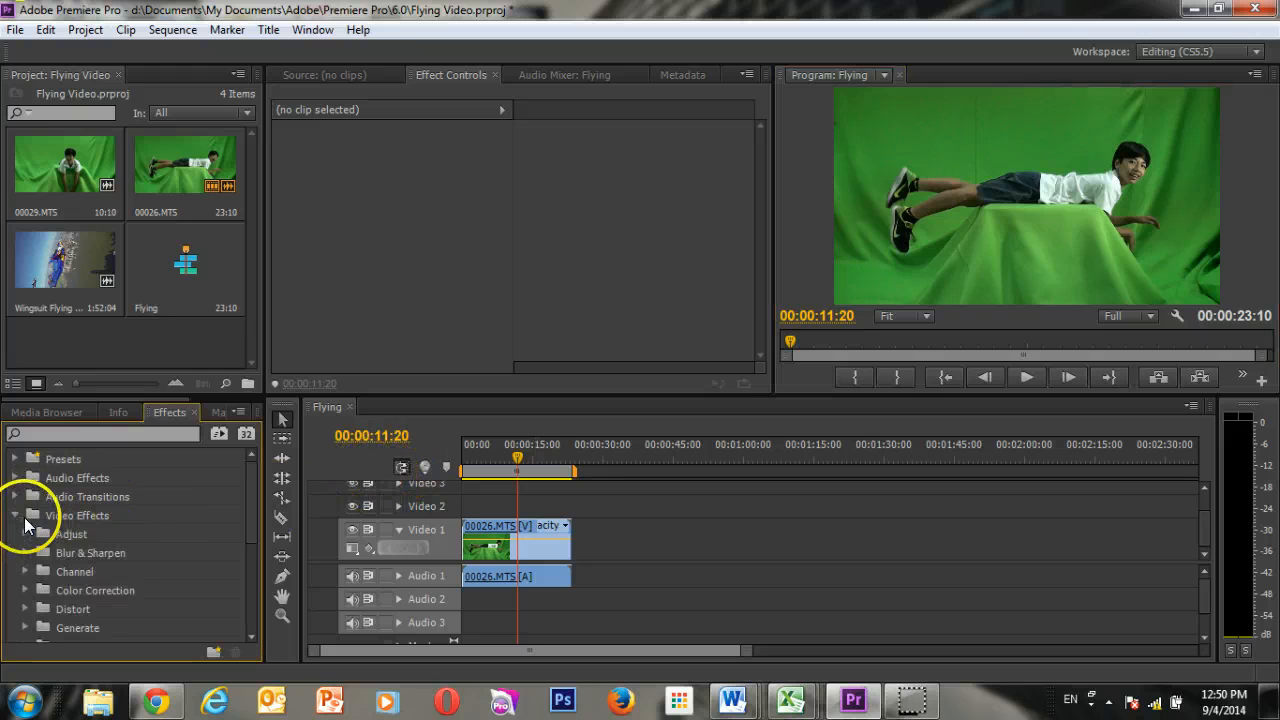
scroll(47, 540, down, 1)
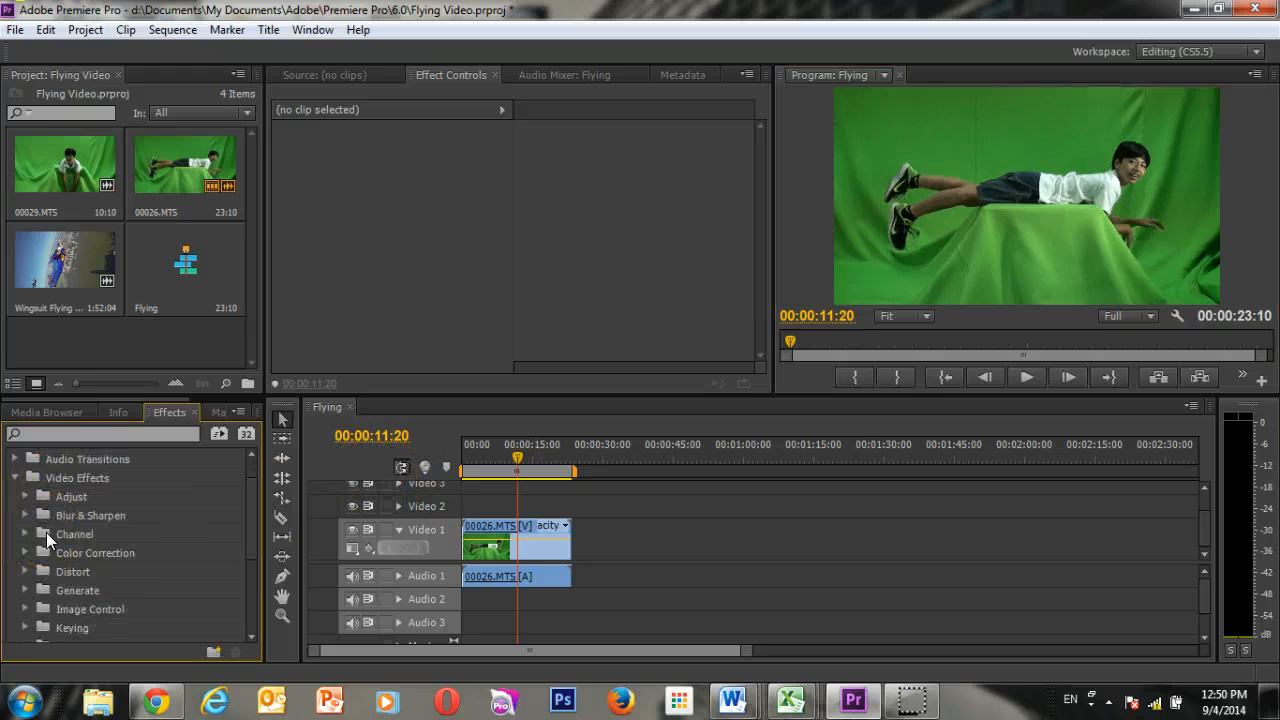
scroll(112, 524, down, 1)
scroll(106, 543, down, 1)
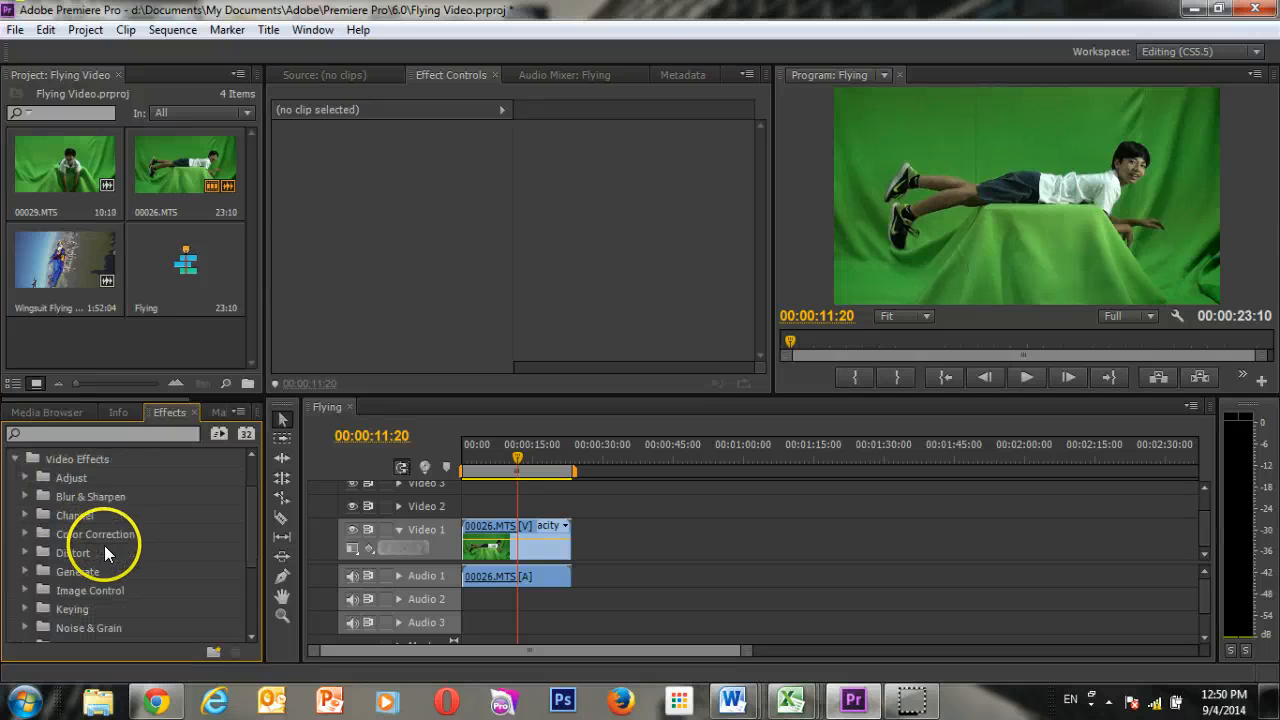
click(27, 609)
scroll(133, 603, down, 2)
scroll(135, 604, down, 3)
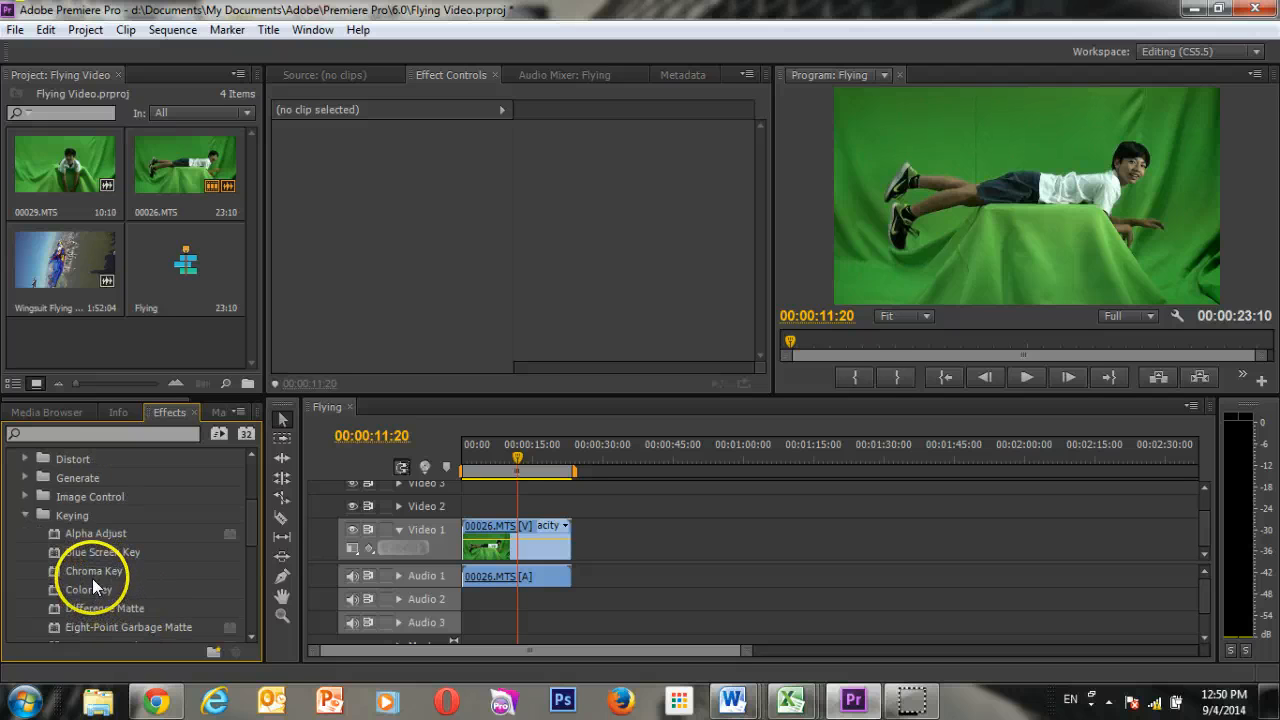
drag(100, 597, 511, 541)
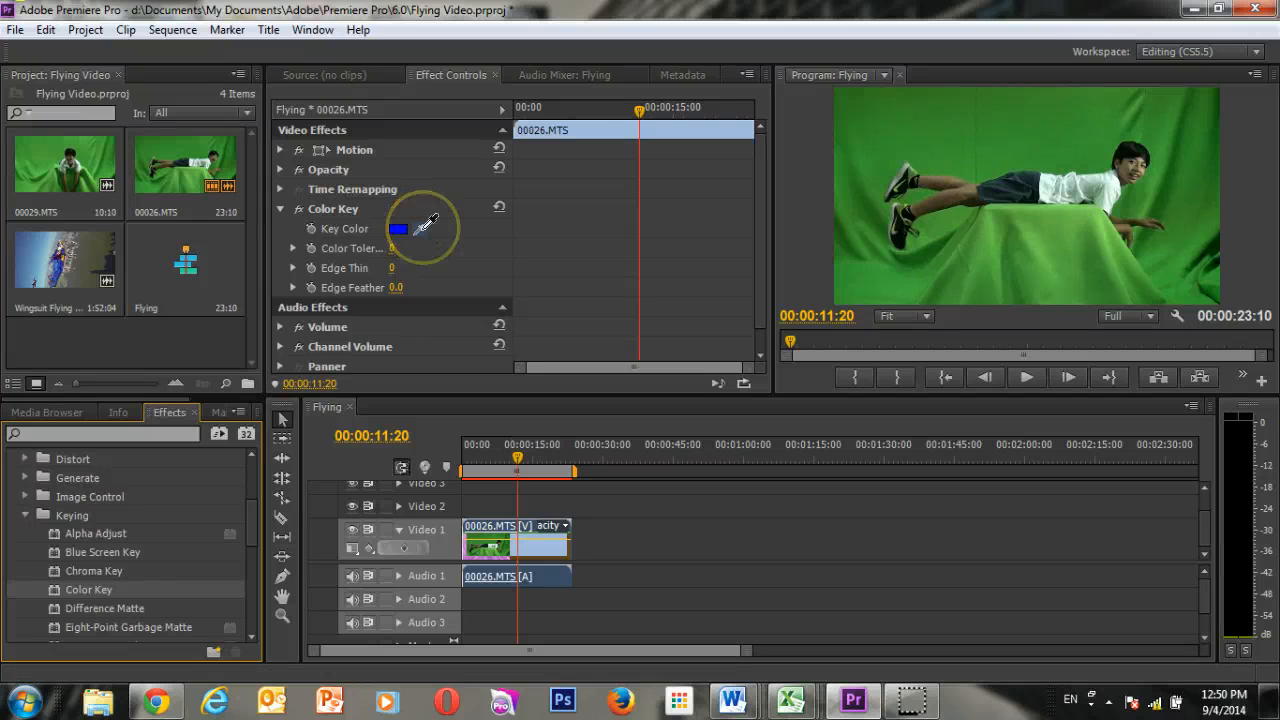
drag(425, 222, 950, 117)
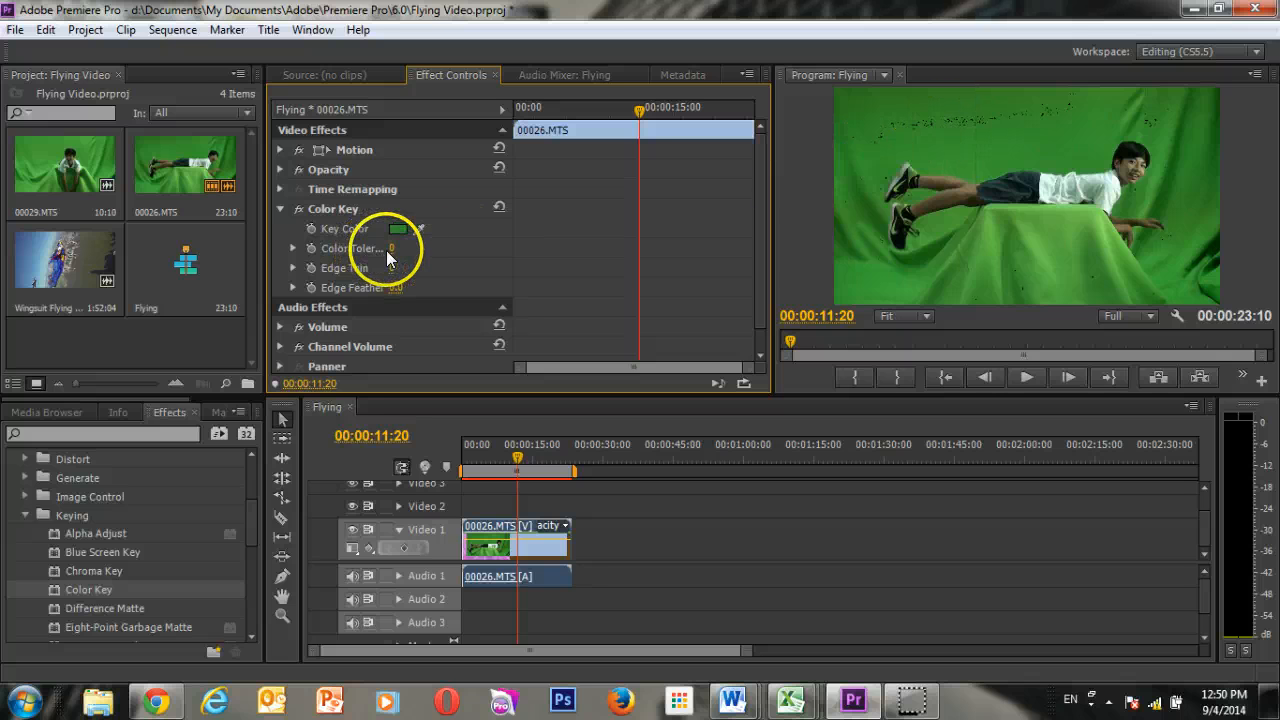
drag(390, 250, 423, 229)
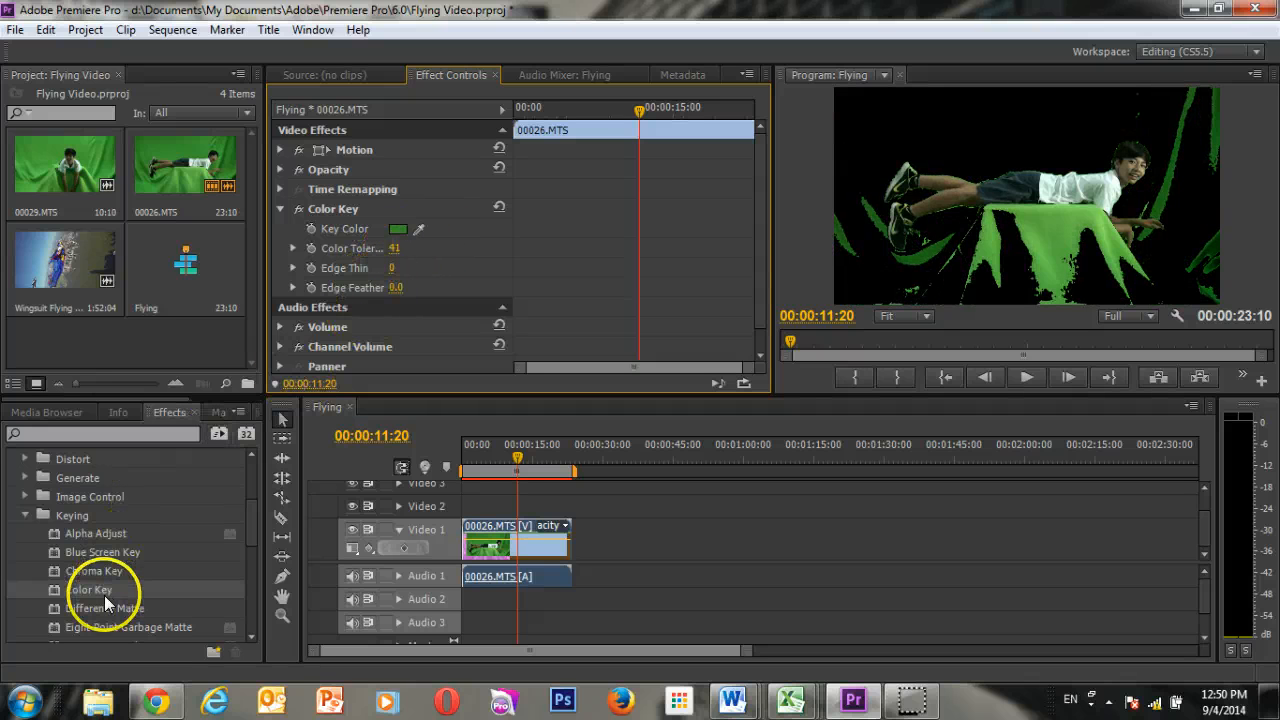
Add a second Color Key to the clip, keying the light green cloth under the boy with a color tolerance of 35.
drag(88, 595, 505, 547)
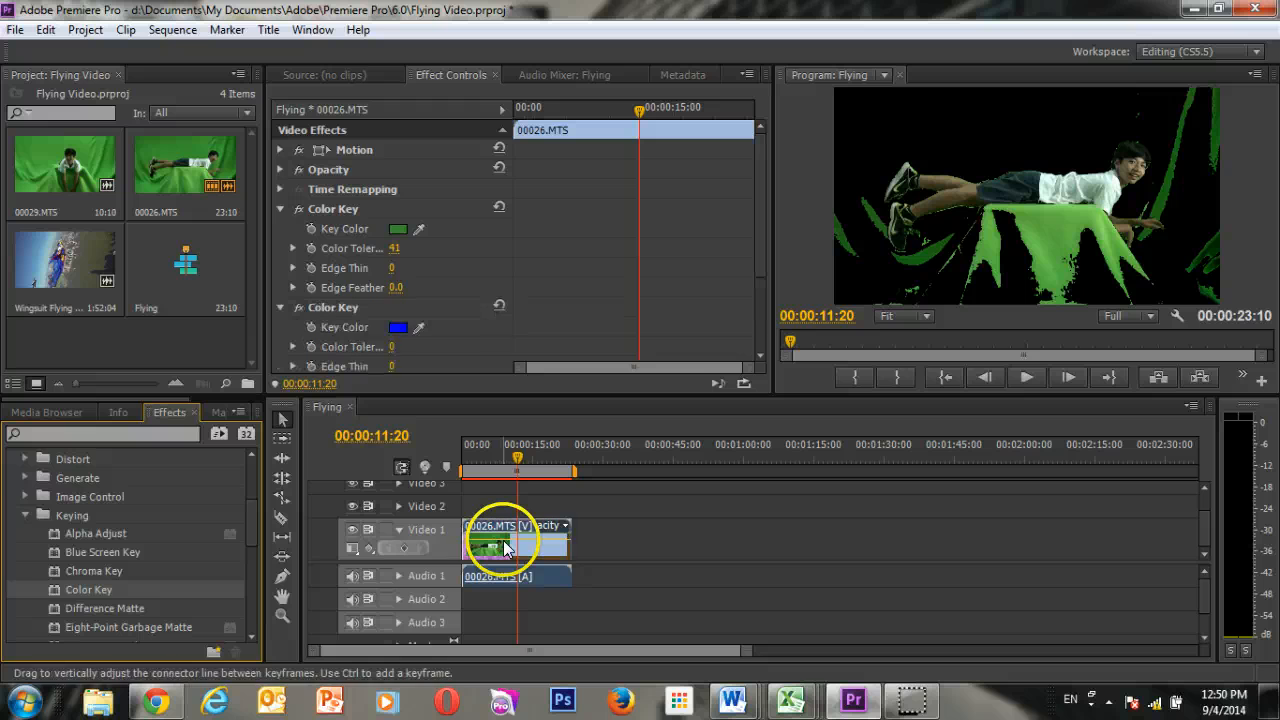
drag(418, 327, 1077, 218)
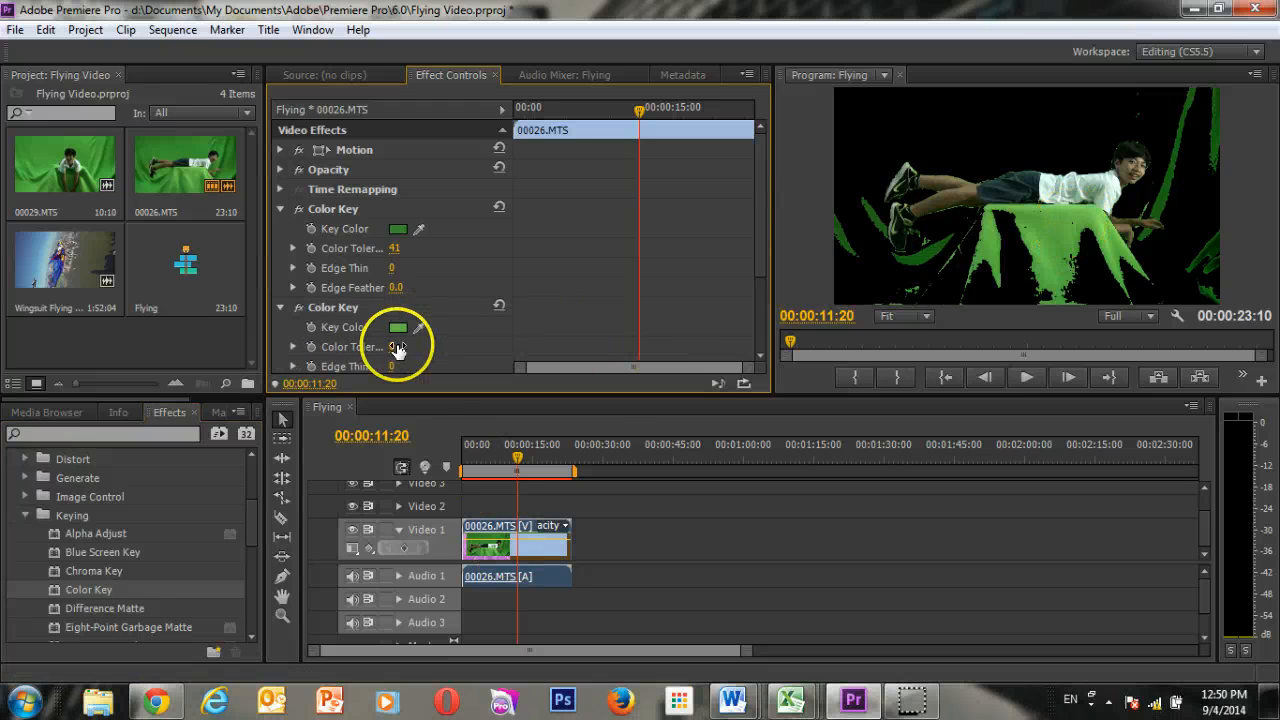
drag(392, 346, 425, 346)
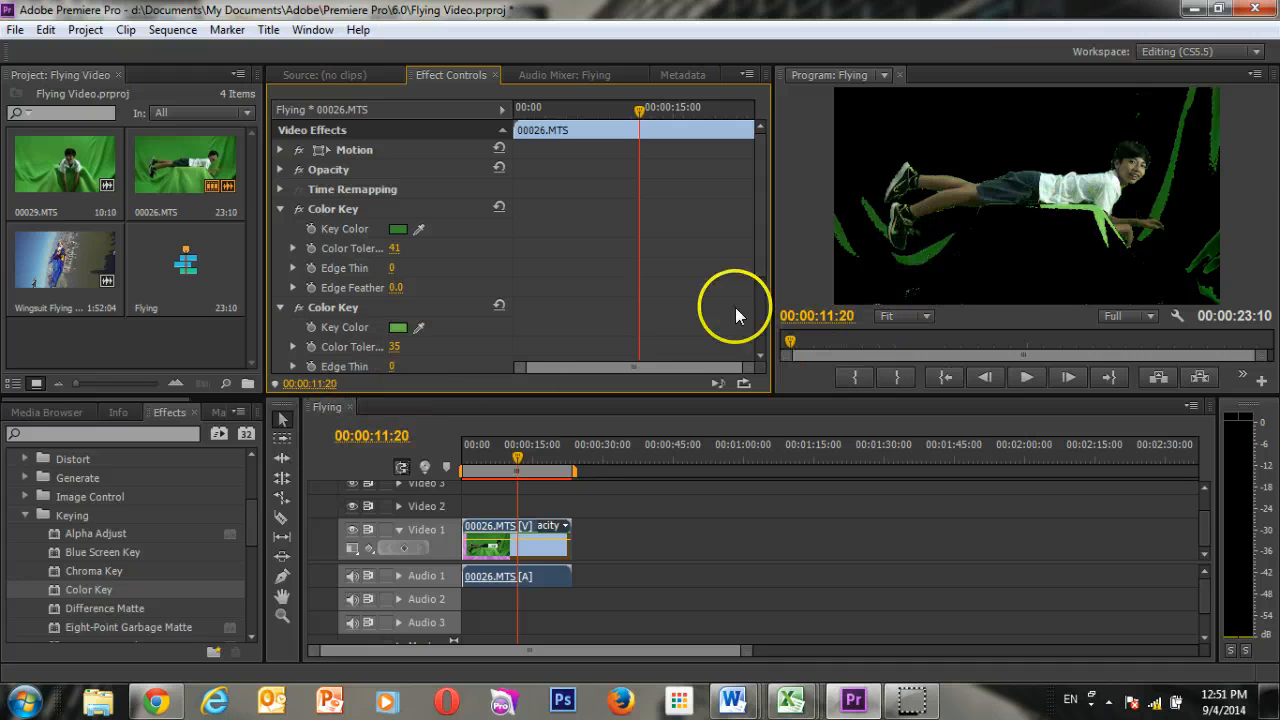
Add a third Color Key to the clip, keying the remaining bright green below the boy's shirt with a color tolerance of 49.
drag(123, 591, 514, 523)
scroll(437, 346, down, 3)
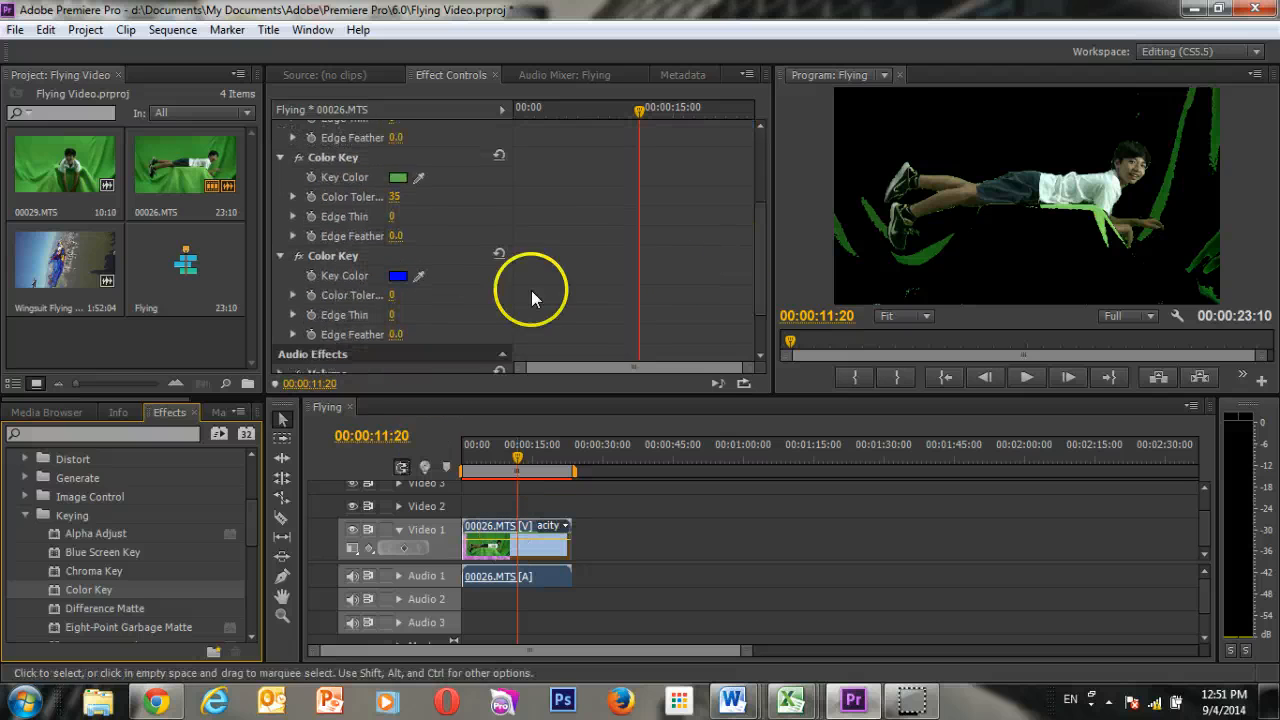
scroll(531, 297, down, 2)
drag(418, 204, 1104, 203)
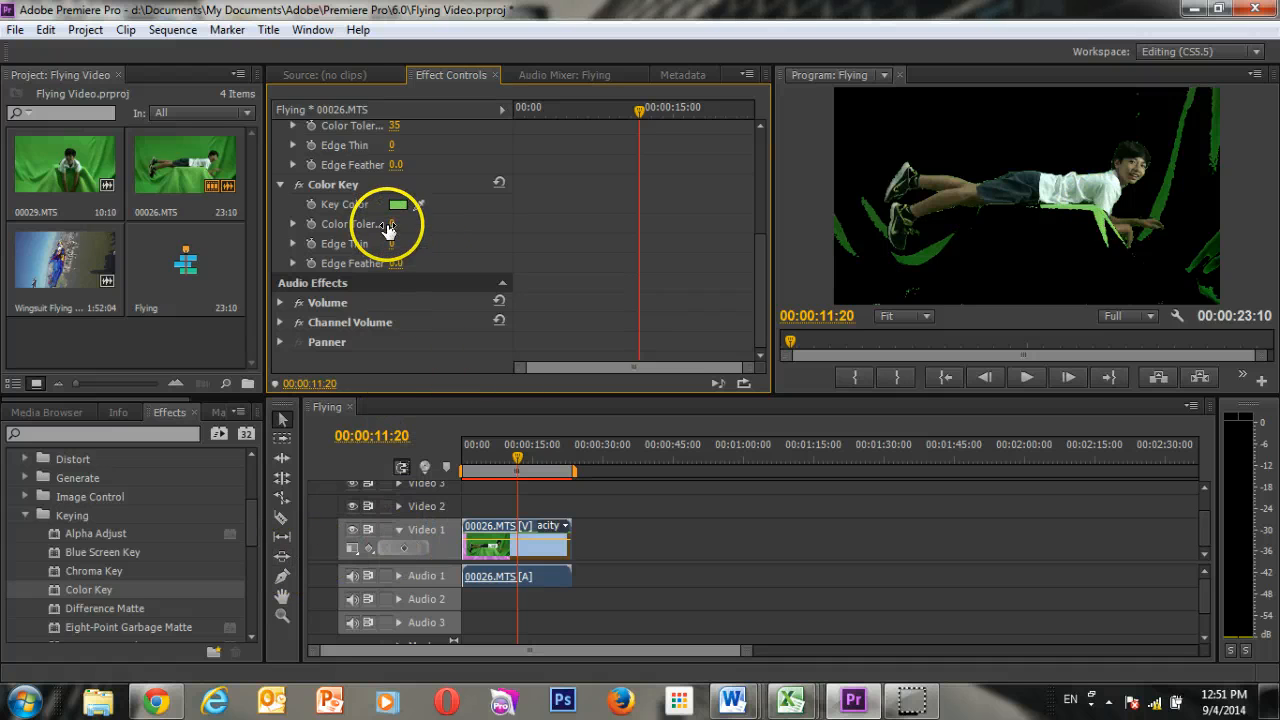
drag(398, 224, 446, 243)
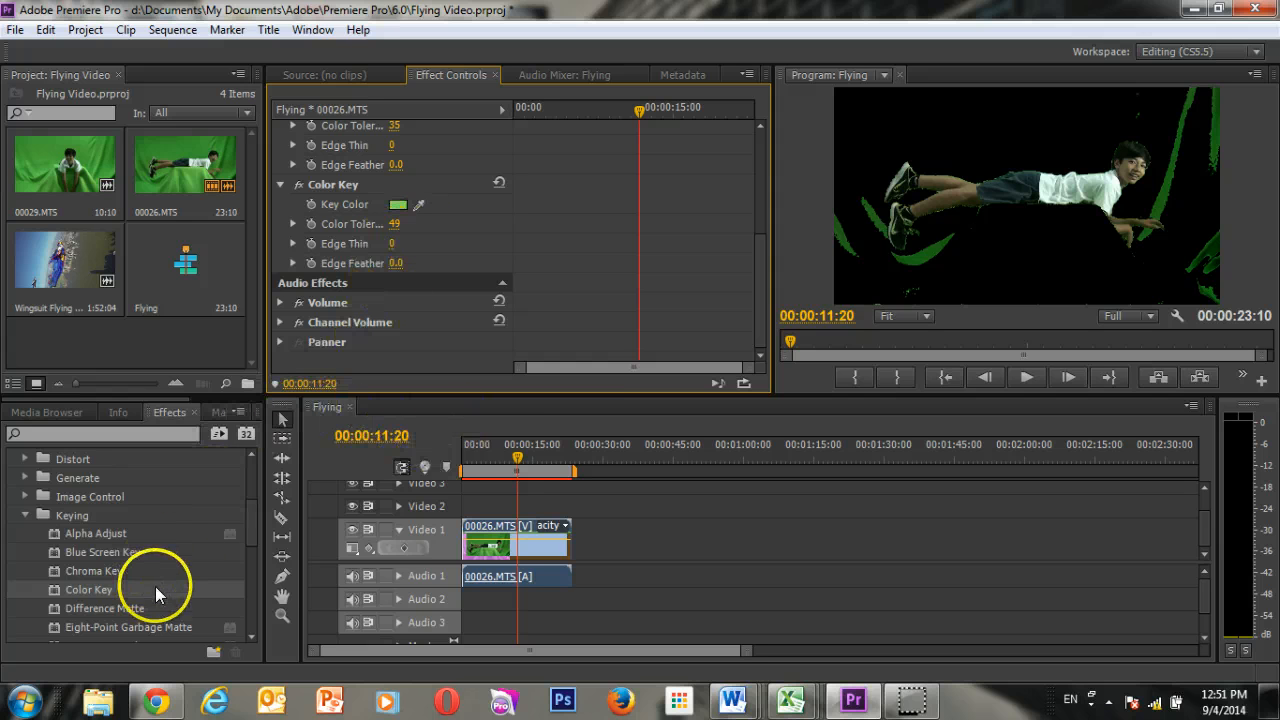
Add a fourth Color Key to the clip, keying the dark green backdrop folds beside the boy with a color tolerance of 33.
drag(130, 589, 527, 543)
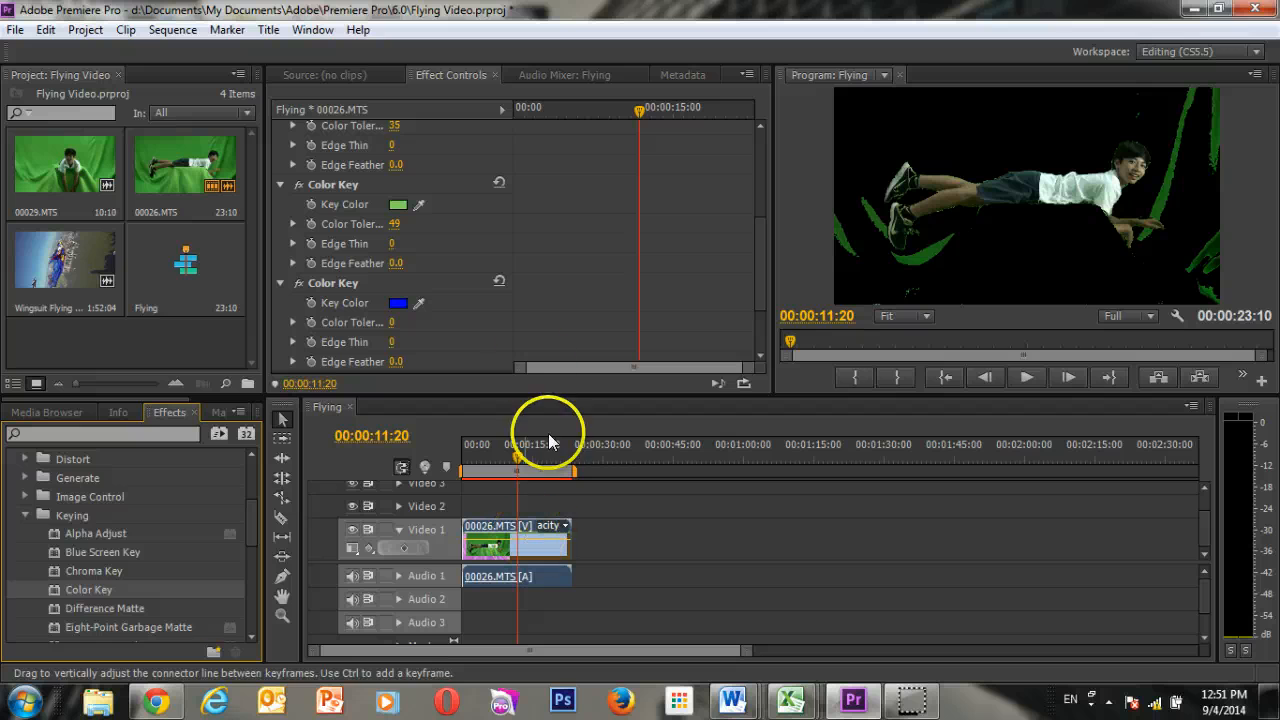
drag(420, 300, 1172, 184)
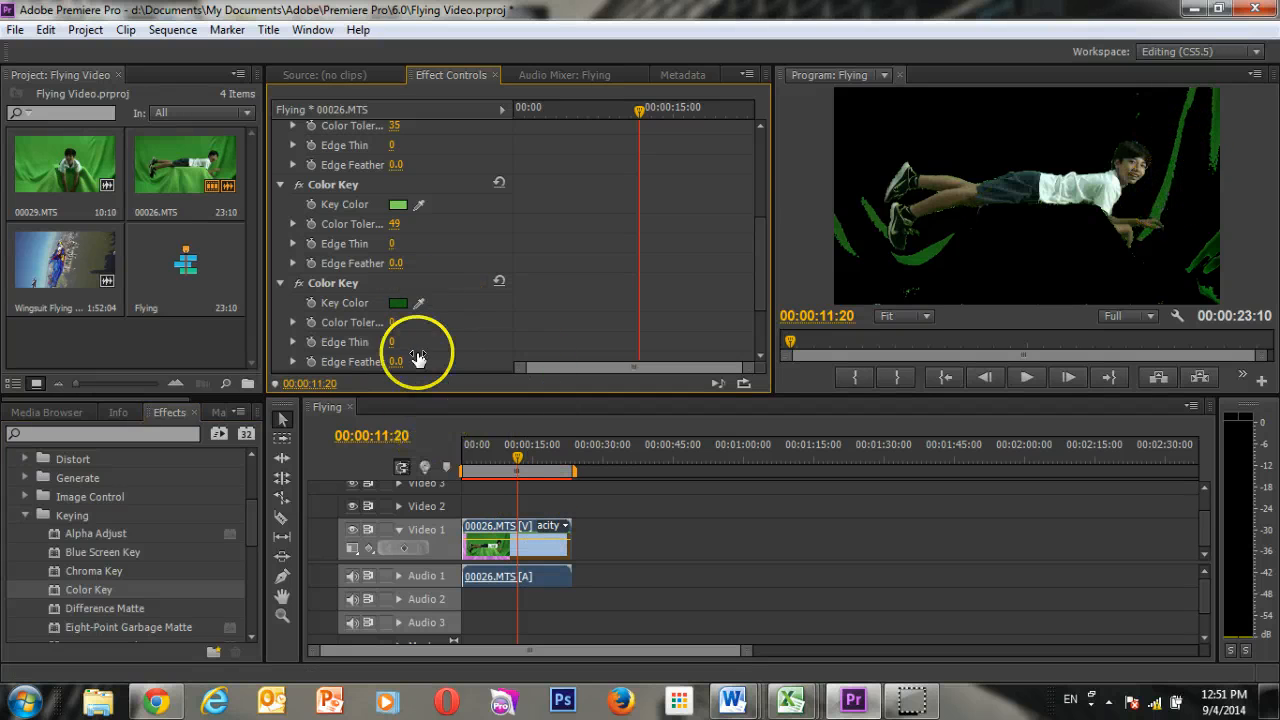
mouse_move(398, 322)
mouse_down()
mouse_move(352, 329)
mouse_move(450, 325)
mouse_move(414, 325)
mouse_up()
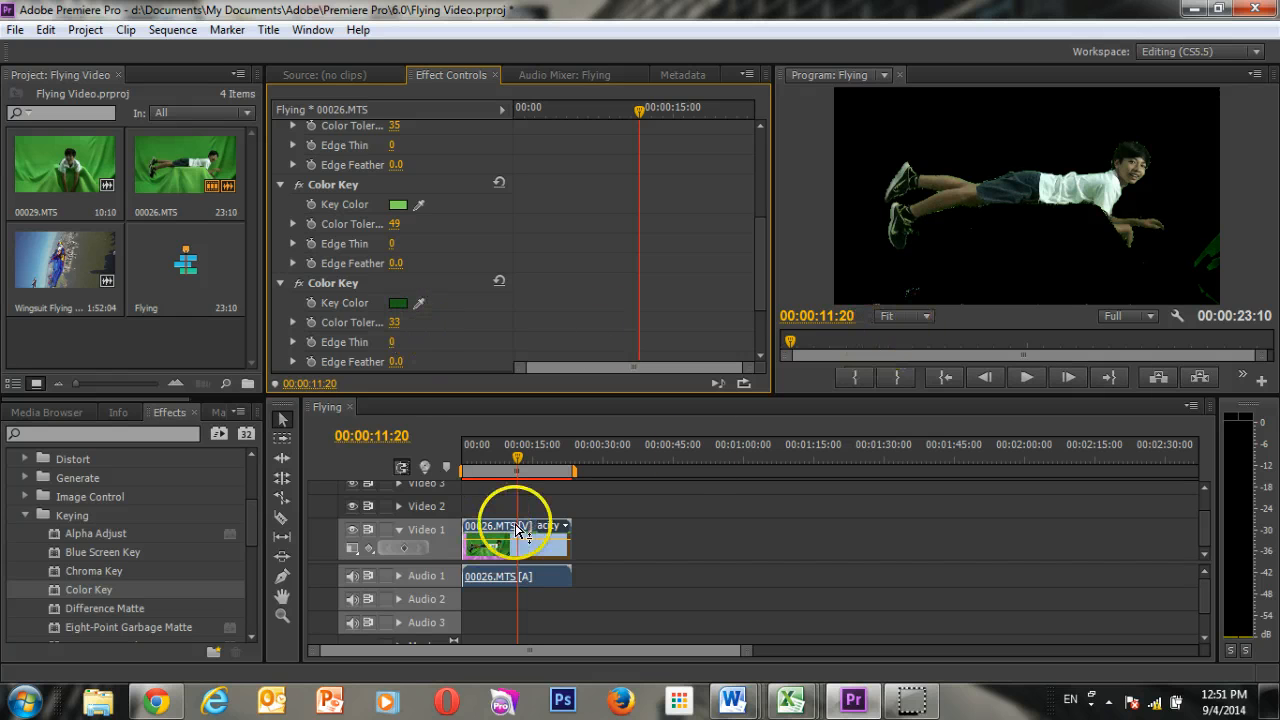
Apply the Eight-Point Garbage Matte effect to the 00026.MTS clip on Video 1.
scroll(110, 558, down, 2)
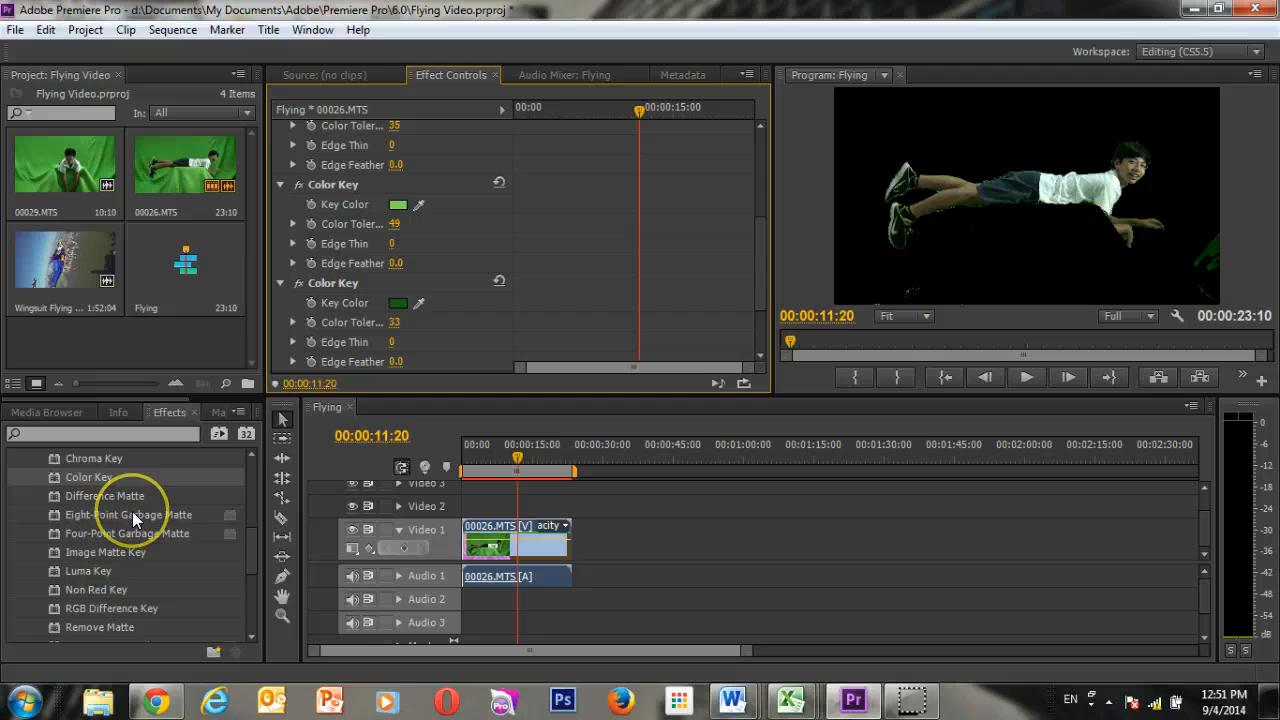
drag(133, 518, 497, 550)
click(456, 340)
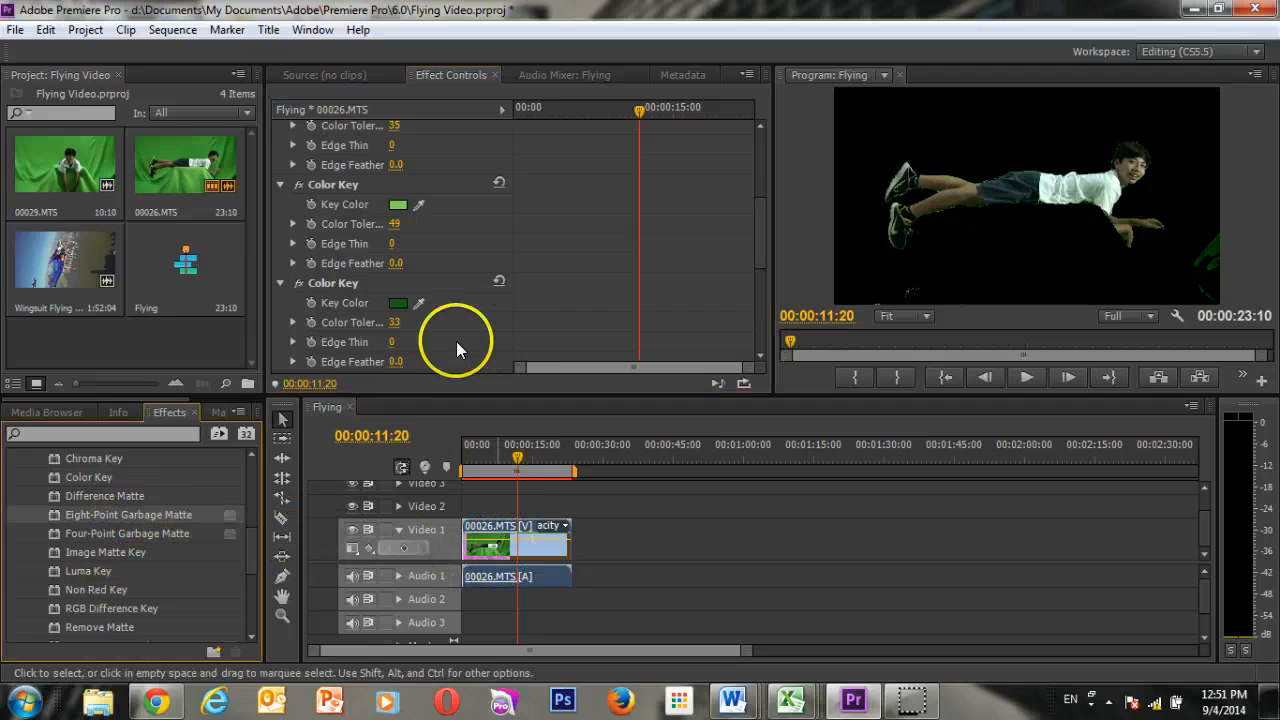
Pull the garbage matte's three left points and bottom center point in toward the boy, placing the top left one at about 273, 233.
scroll(450, 338, down, 3)
scroll(450, 340, down, 1)
click(360, 175)
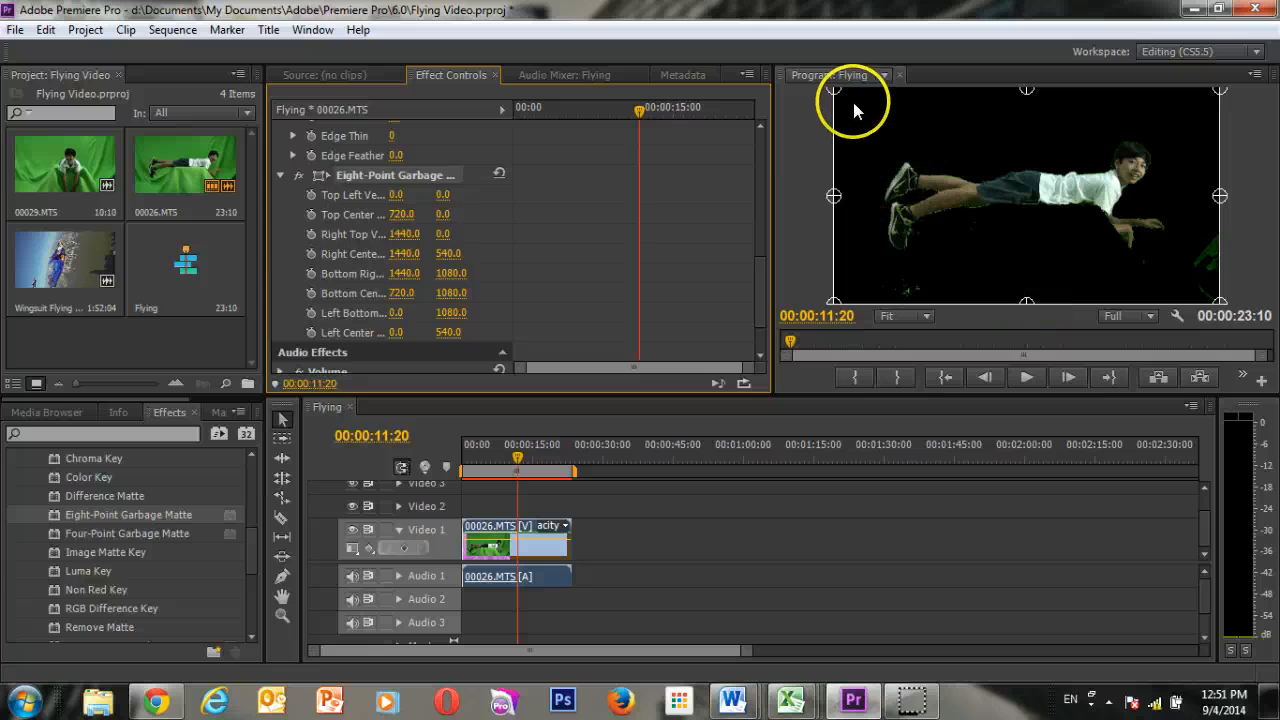
drag(836, 96, 906, 132)
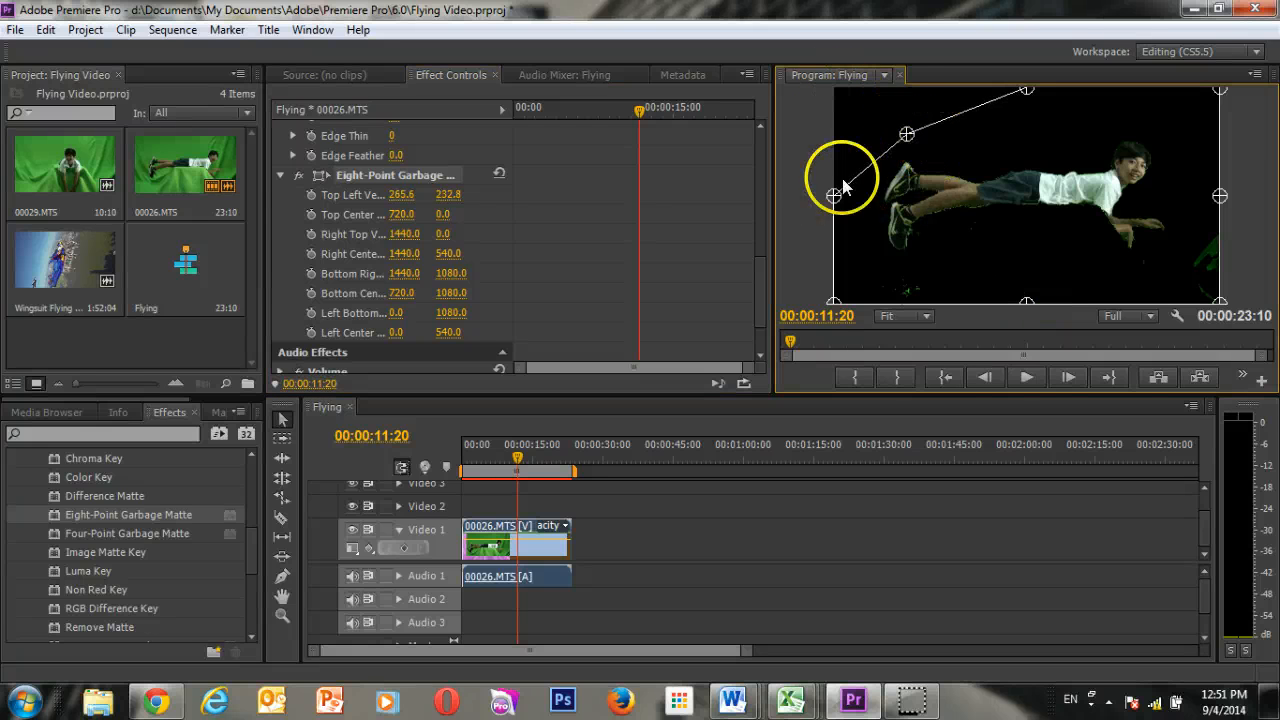
drag(836, 197, 856, 203)
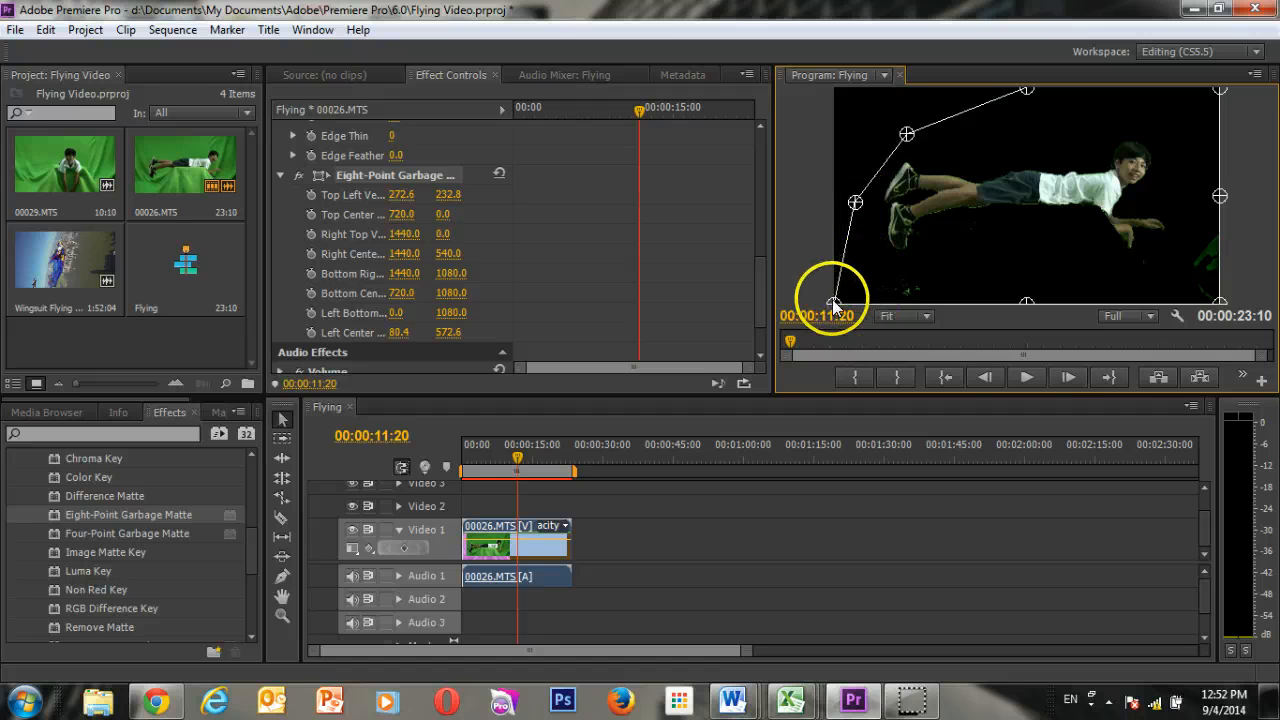
drag(834, 301, 874, 281)
drag(1027, 304, 1020, 271)
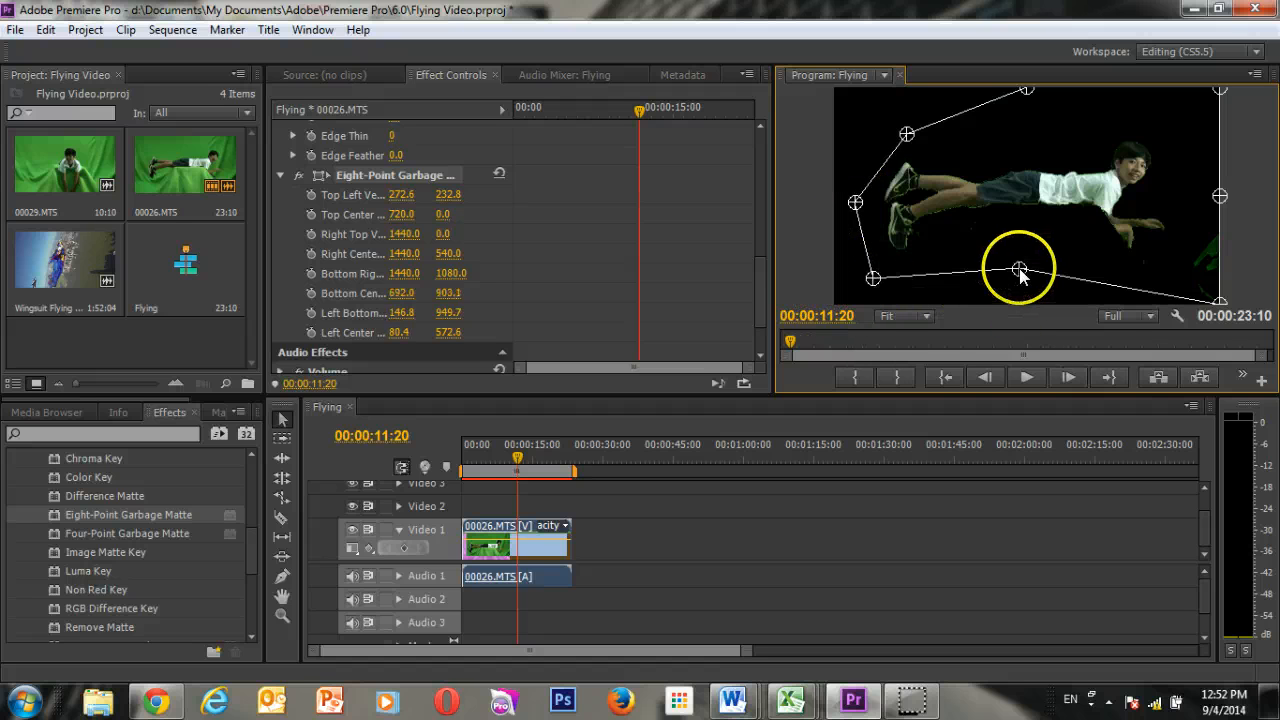
Pull the matte's three right points and top center point in around the boy, placing the bottom right one at about 1276, 987.
drag(1220, 297, 1175, 286)
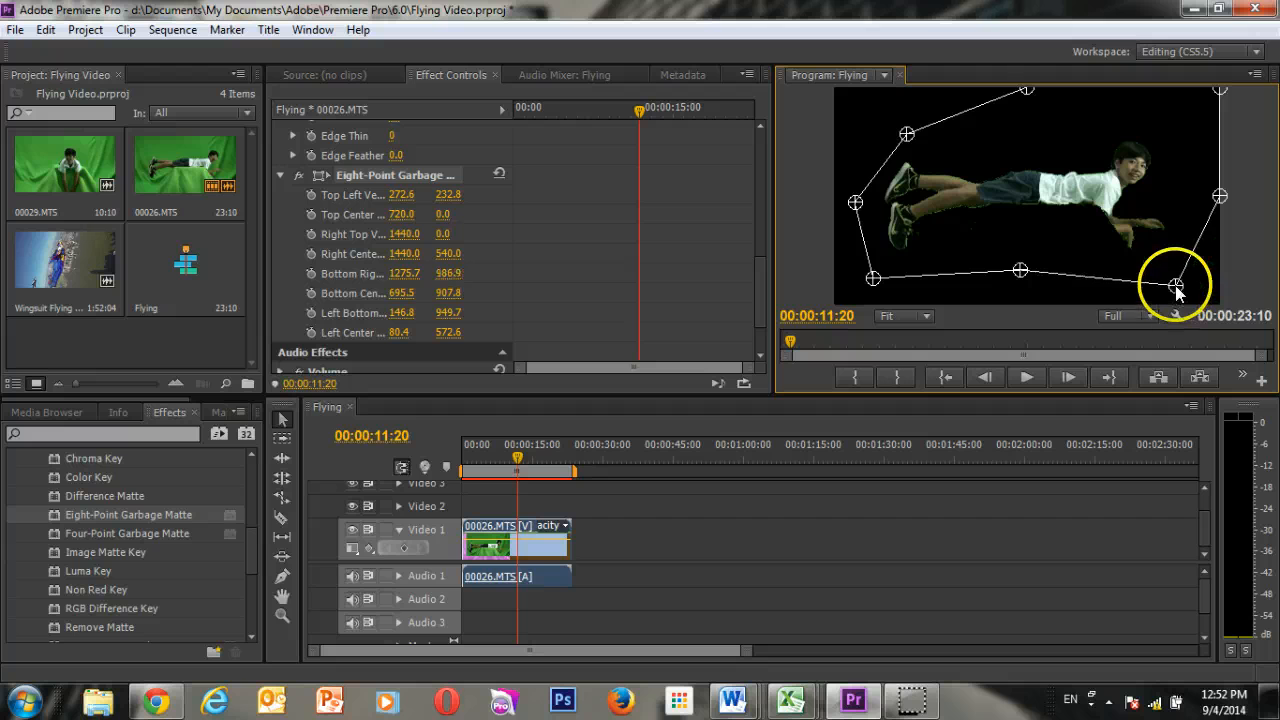
drag(1220, 199, 1208, 197)
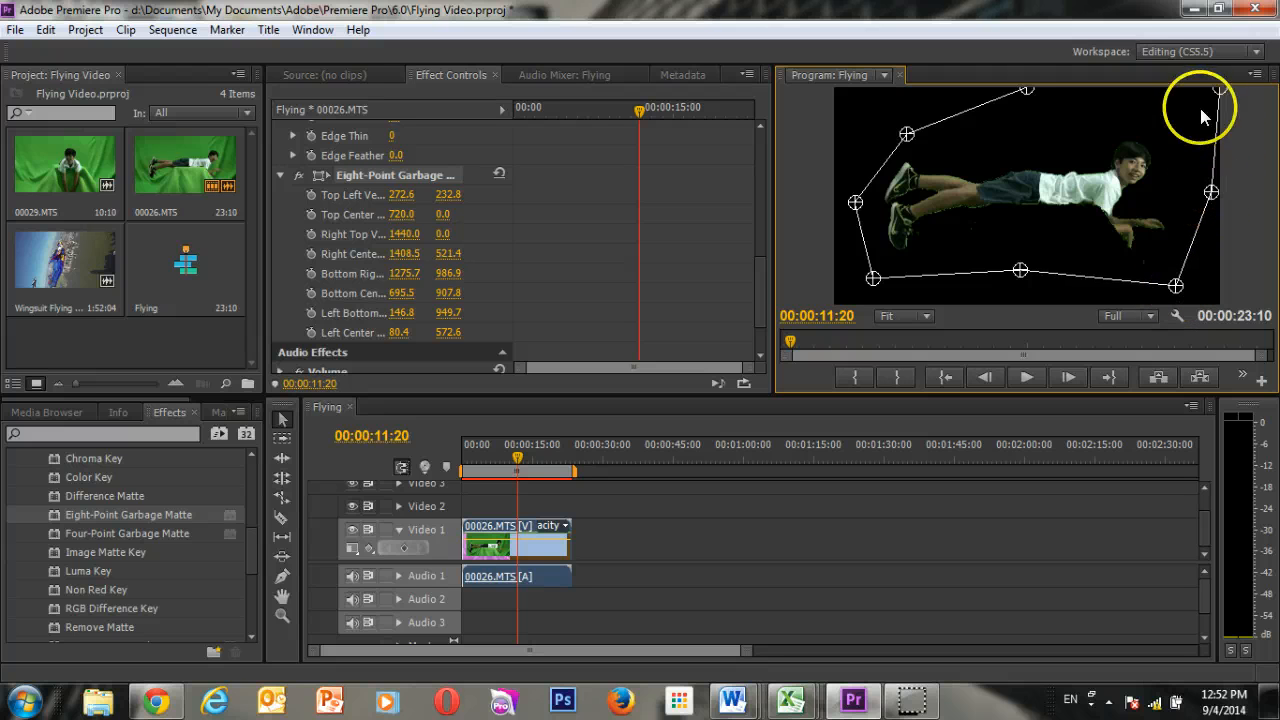
drag(1220, 91, 1201, 116)
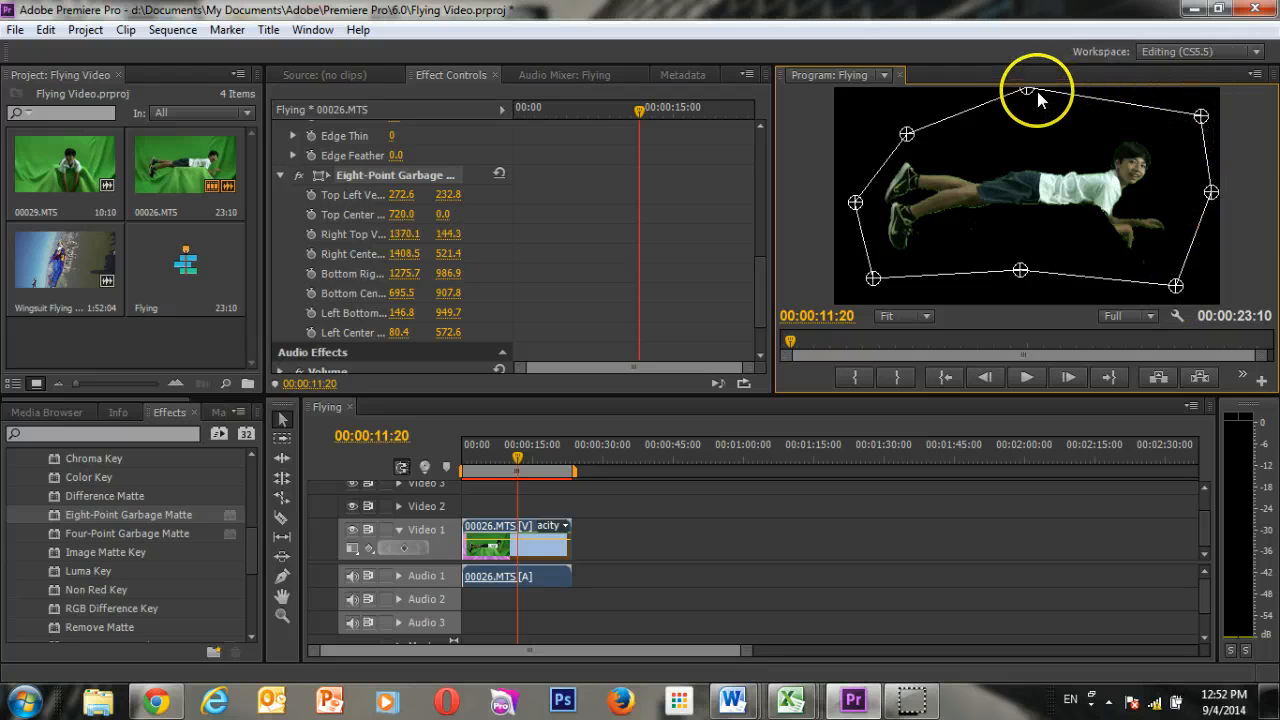
drag(1025, 108, 1020, 114)
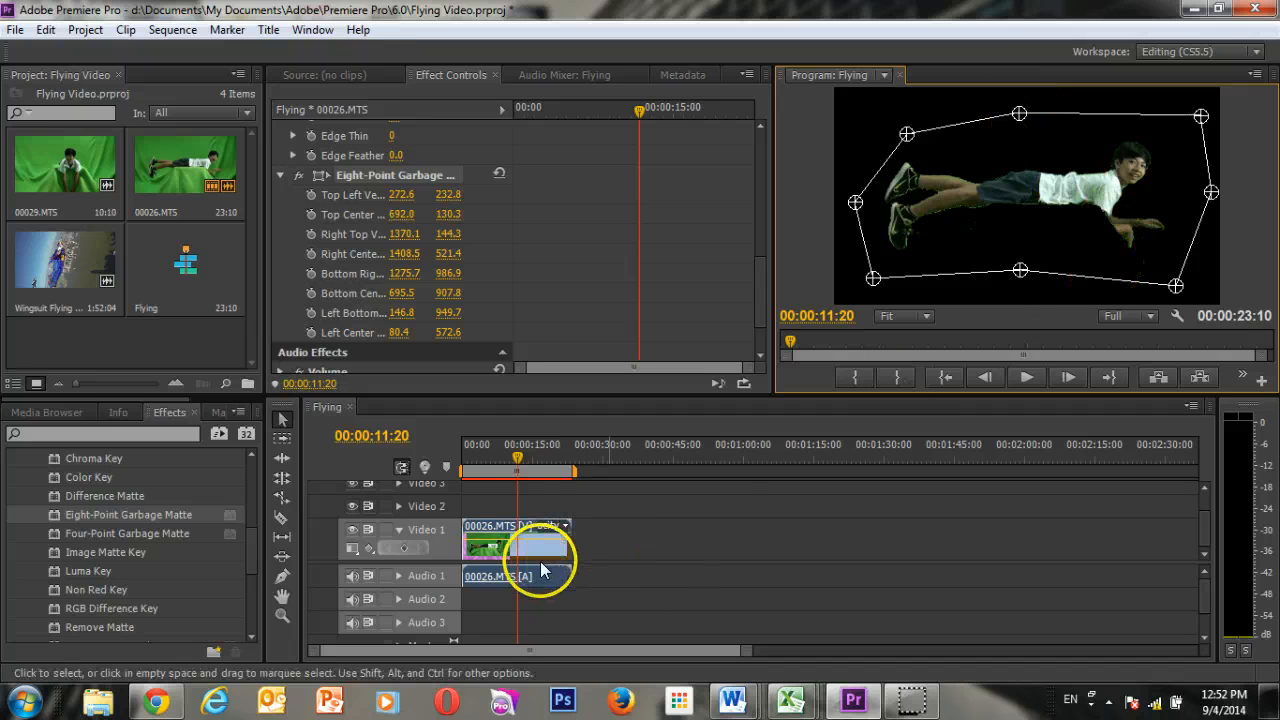
mouse_move(514, 461)
mouse_down()
mouse_move(469, 464)
mouse_move(519, 463)
mouse_up()
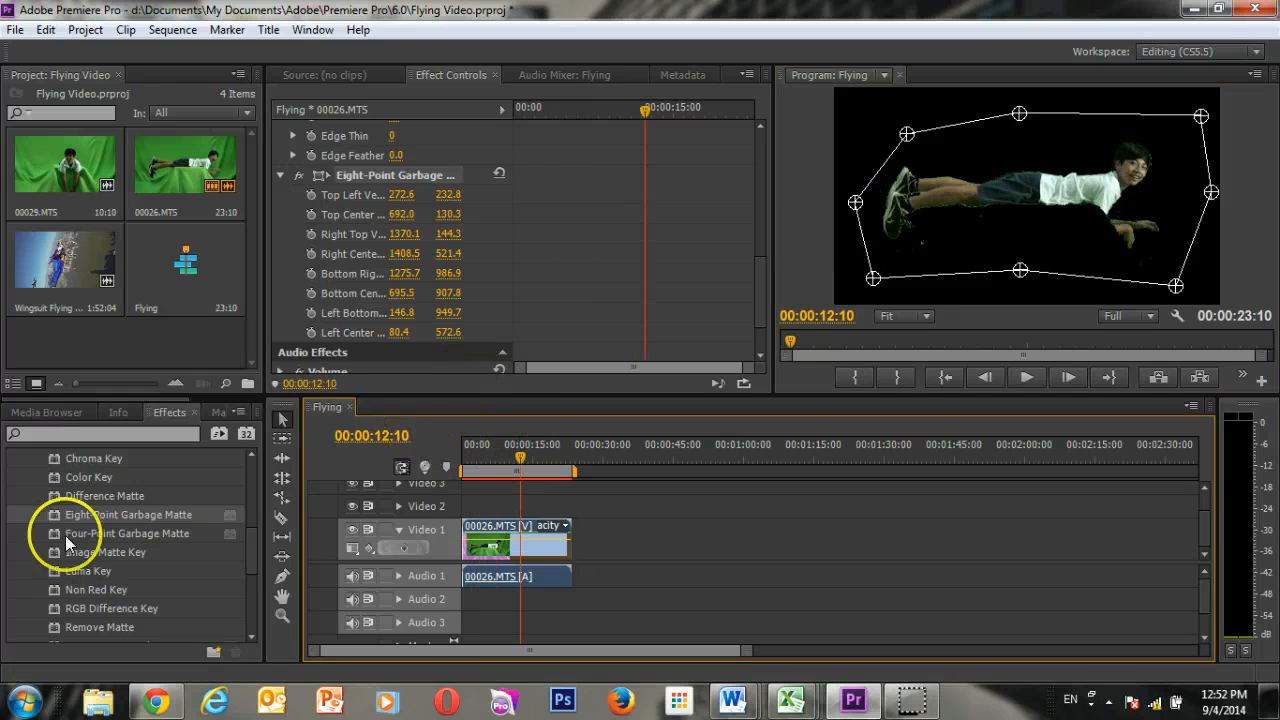
Apply the Three-Way Color Corrector effect to the 00026.MTS clip and enable its Master option.
scroll(65, 535, up, 3)
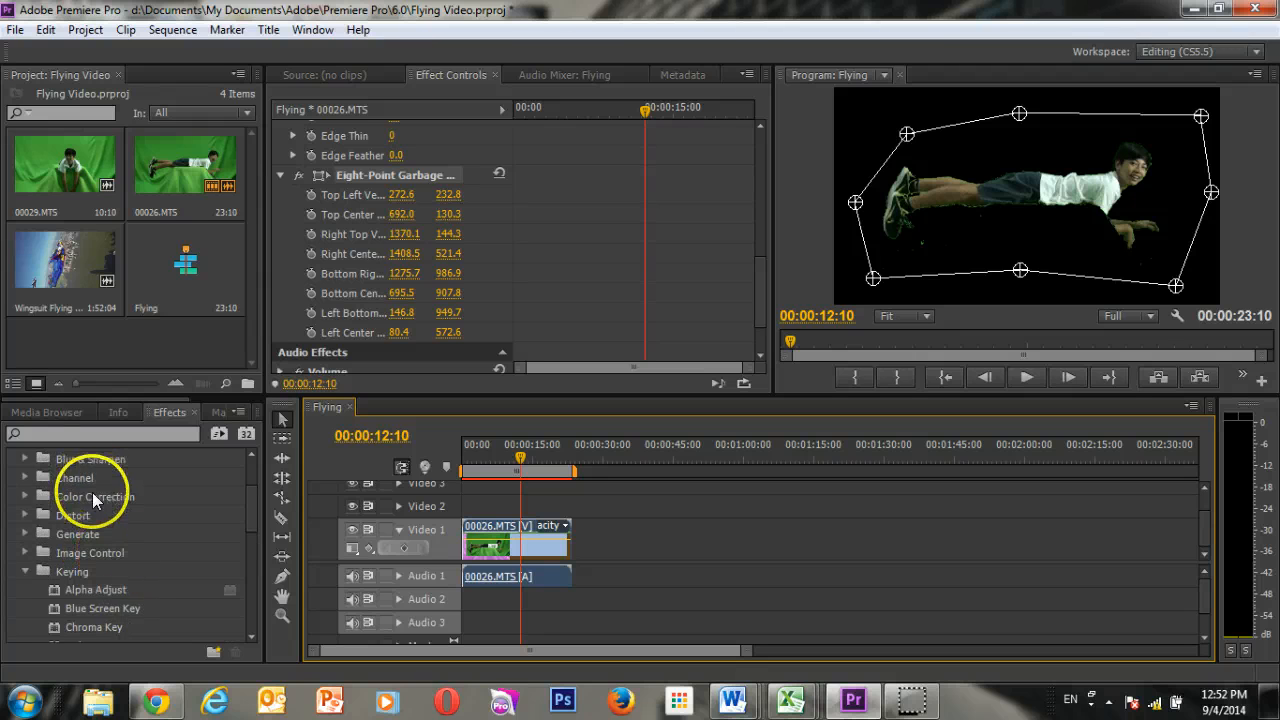
click(25, 496)
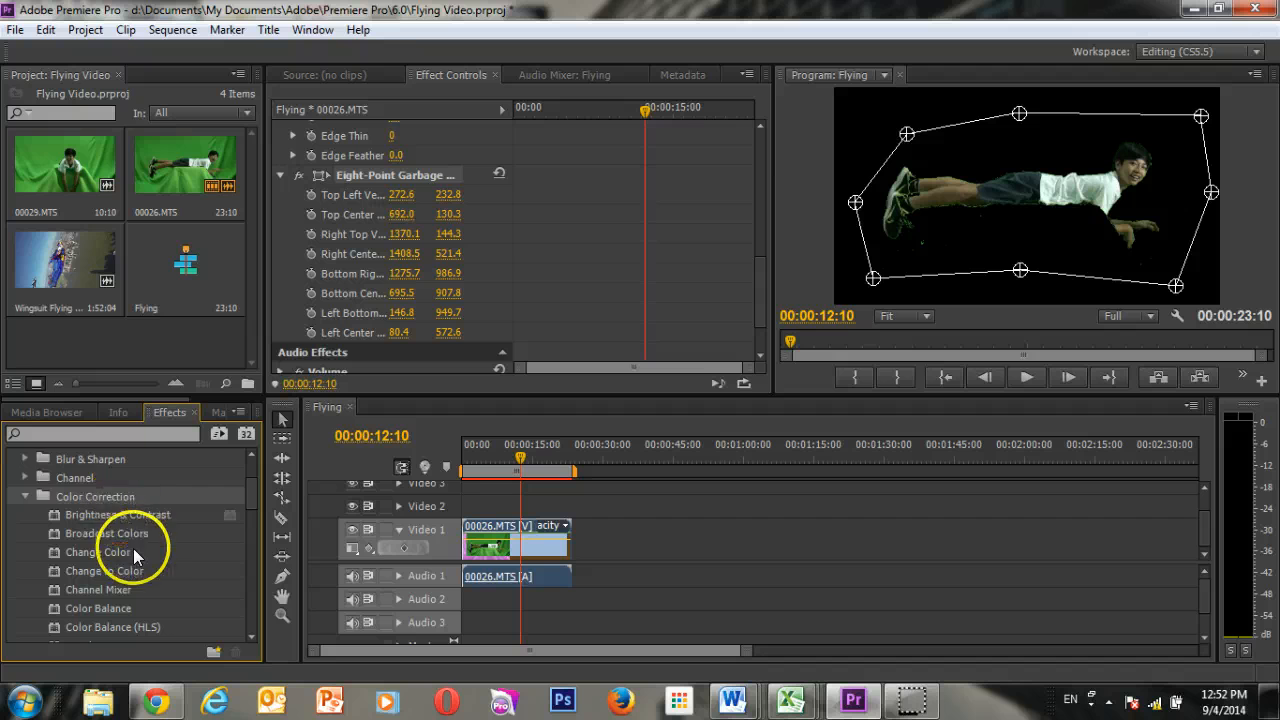
scroll(136, 558, down, 2)
scroll(168, 584, down, 3)
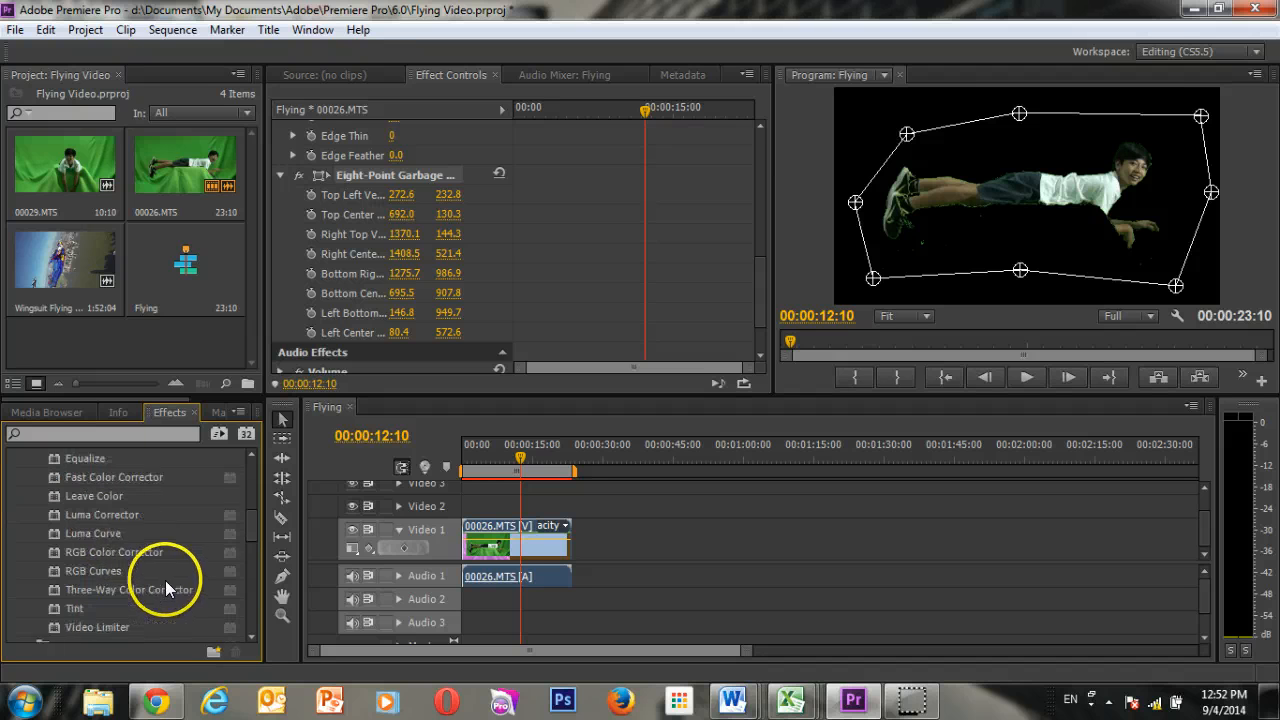
scroll(119, 577, up, 1)
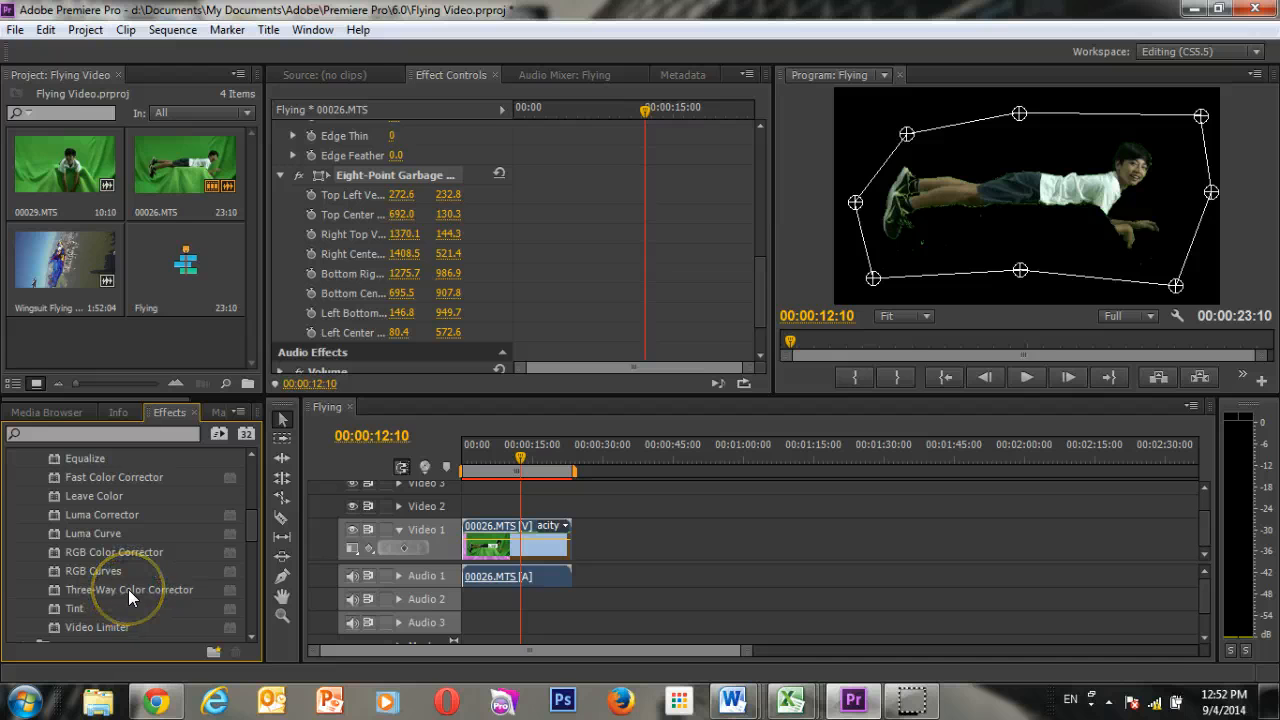
drag(128, 587, 491, 530)
scroll(440, 270, down, 3)
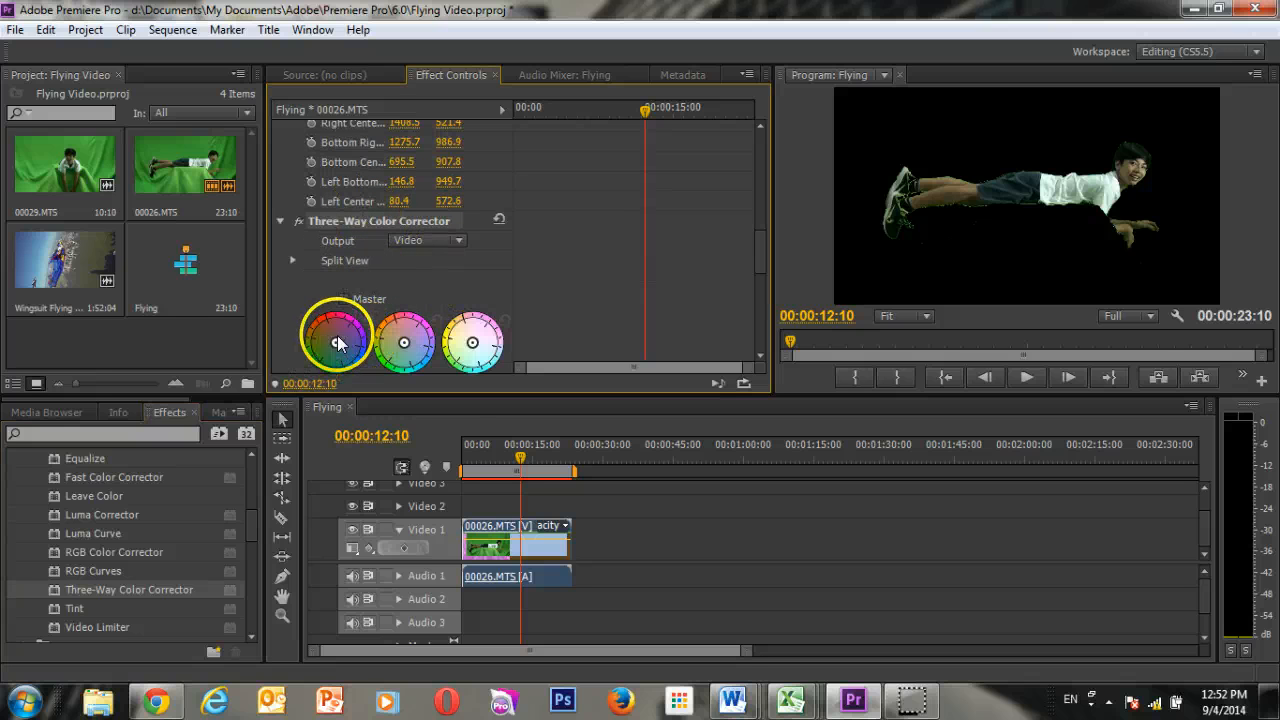
click(345, 298)
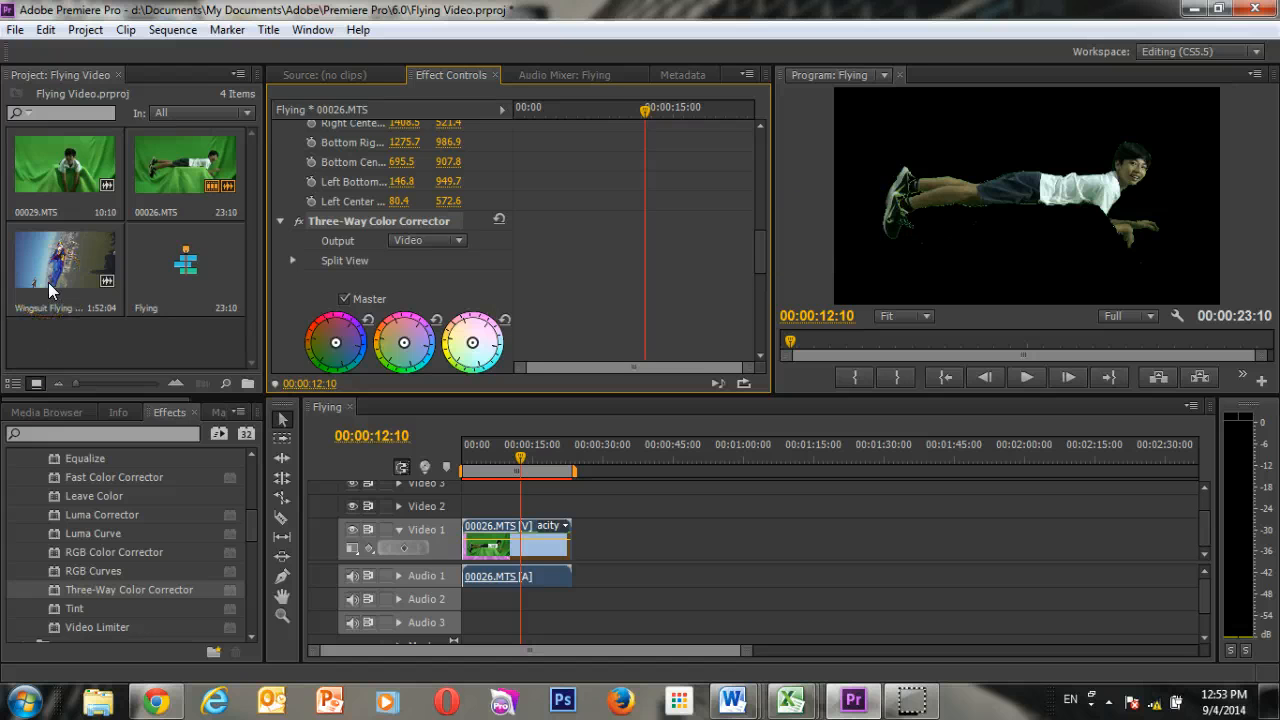
Move 00026.MTS up to Video 2 and place the Wingsuit Flying clip at the start of Video 1.
drag(502, 525, 502, 506)
click(489, 525)
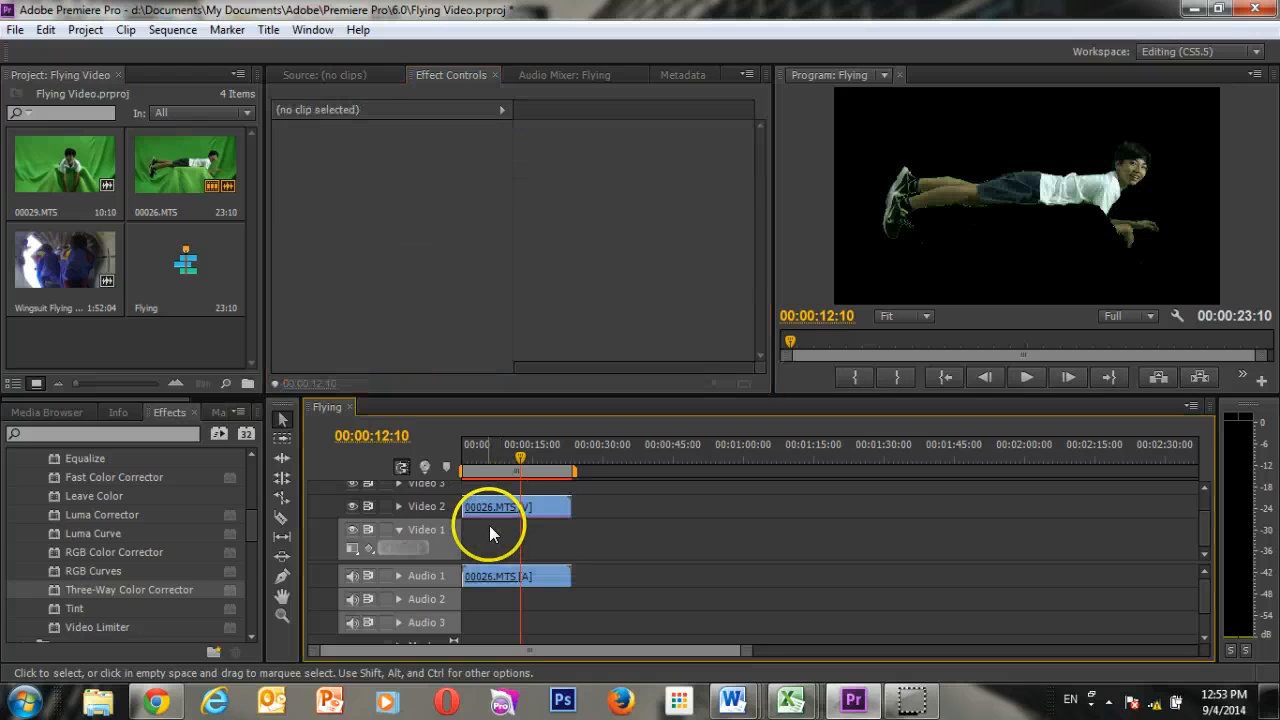
click(60, 289)
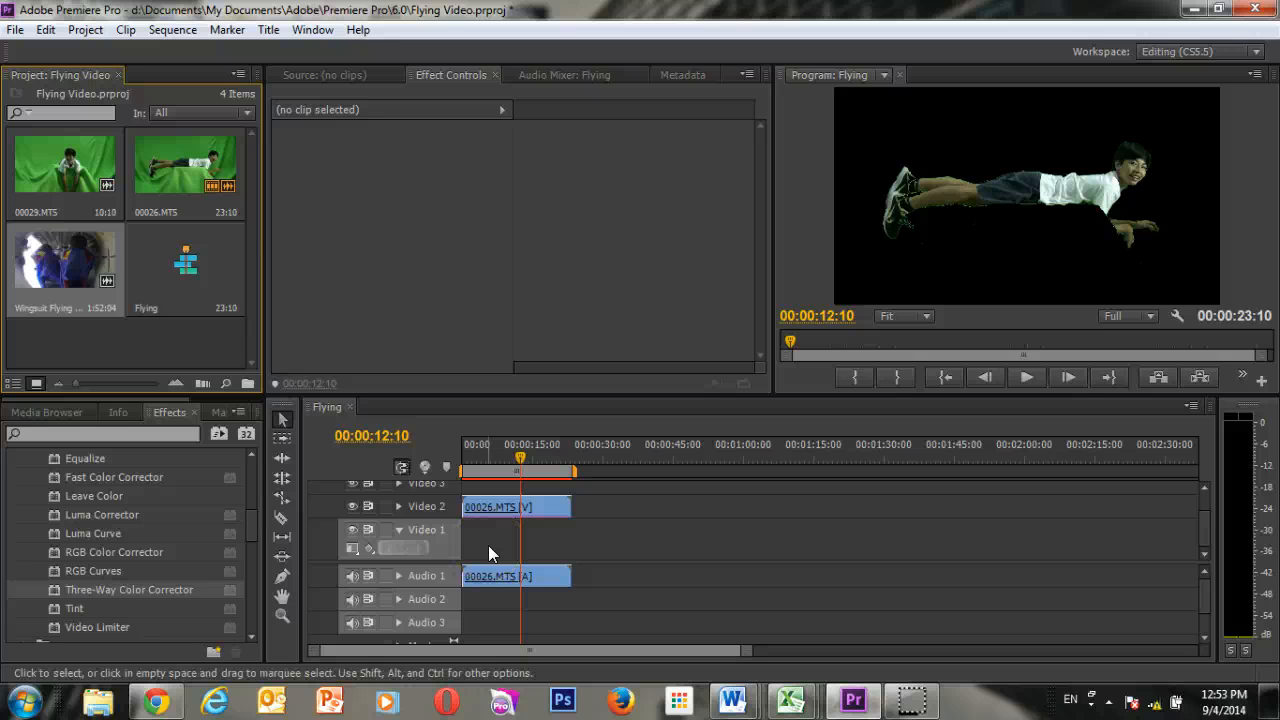
click(209, 346)
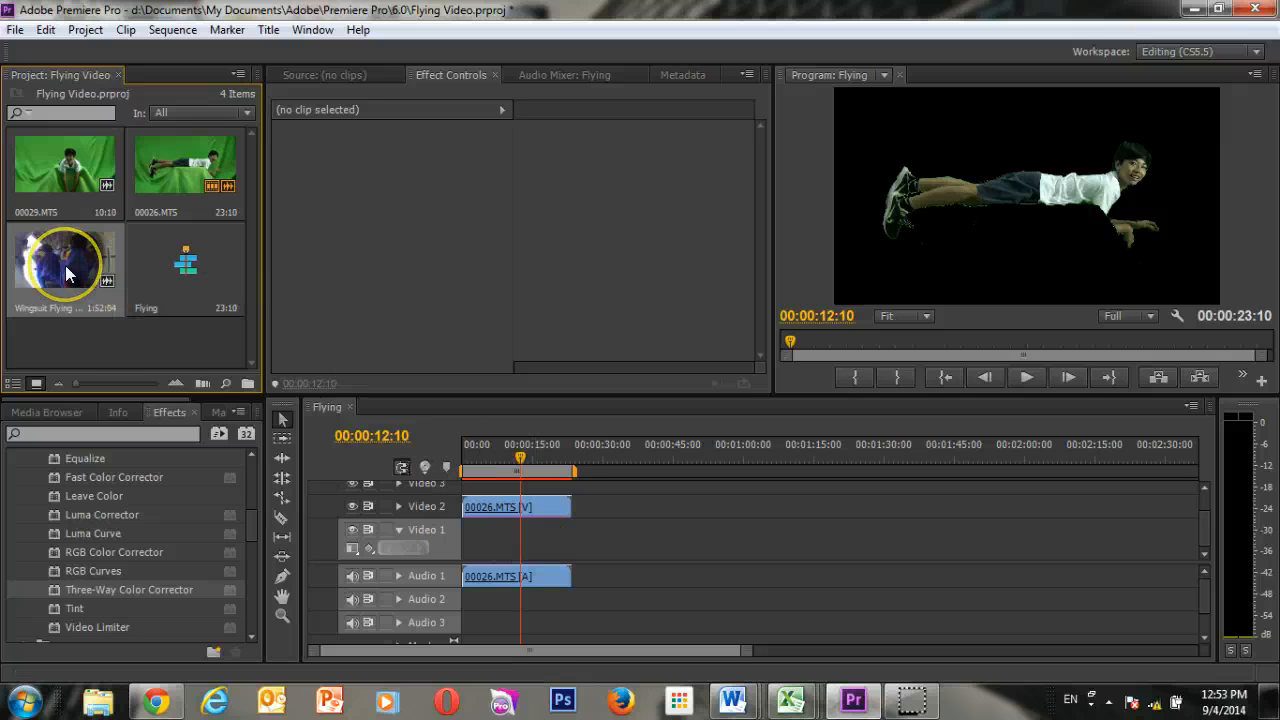
drag(65, 265, 470, 550)
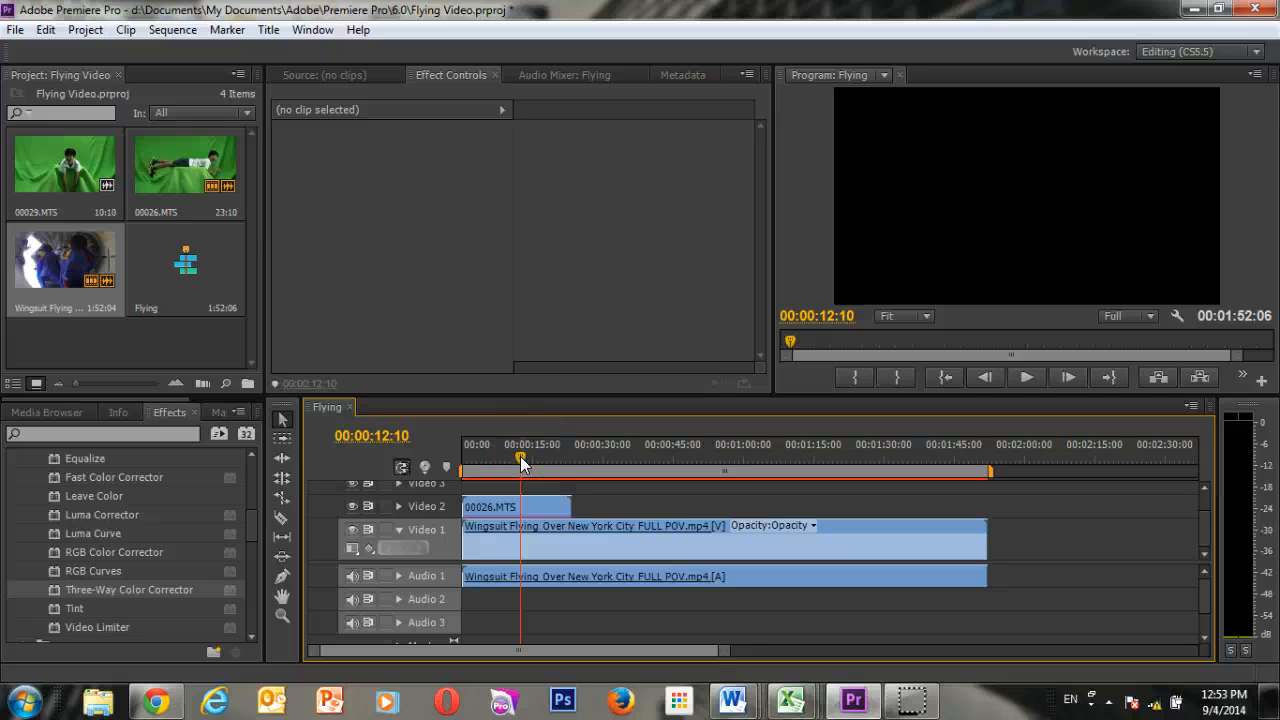
Scale the Wingsuit Flying clip on Video 1 to the frame size.
drag(520, 456, 484, 461)
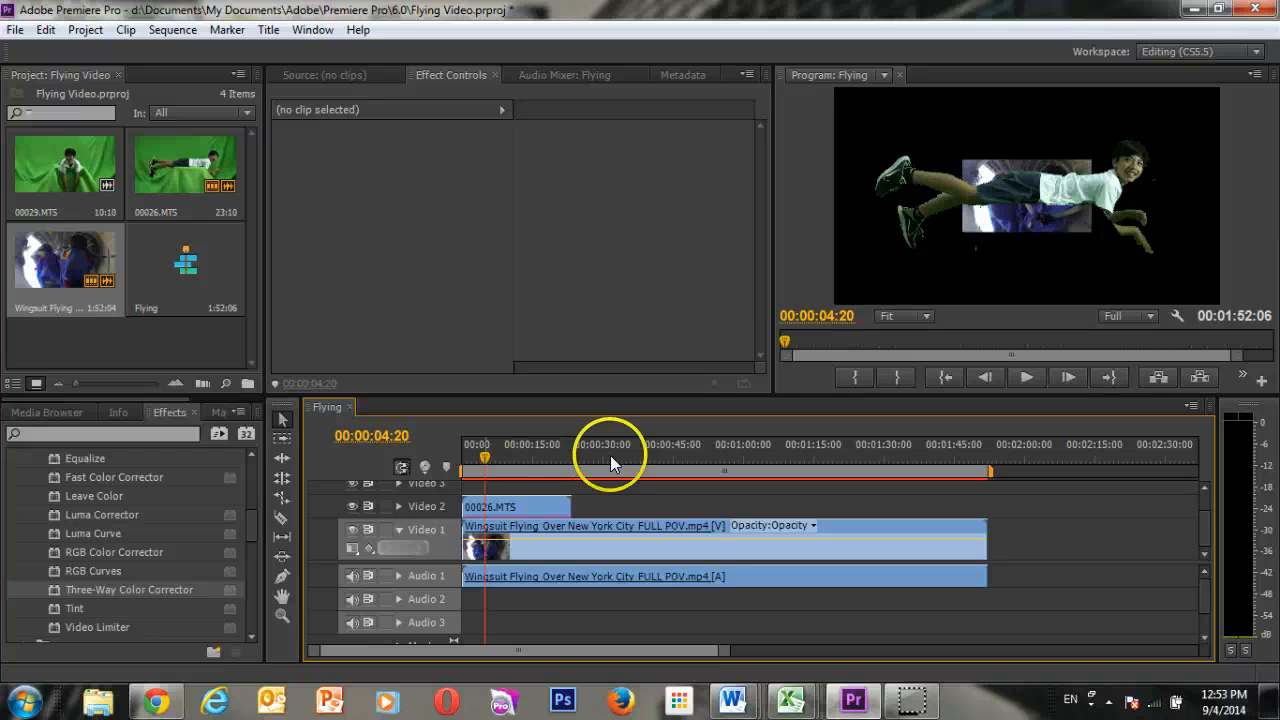
right_click(569, 530)
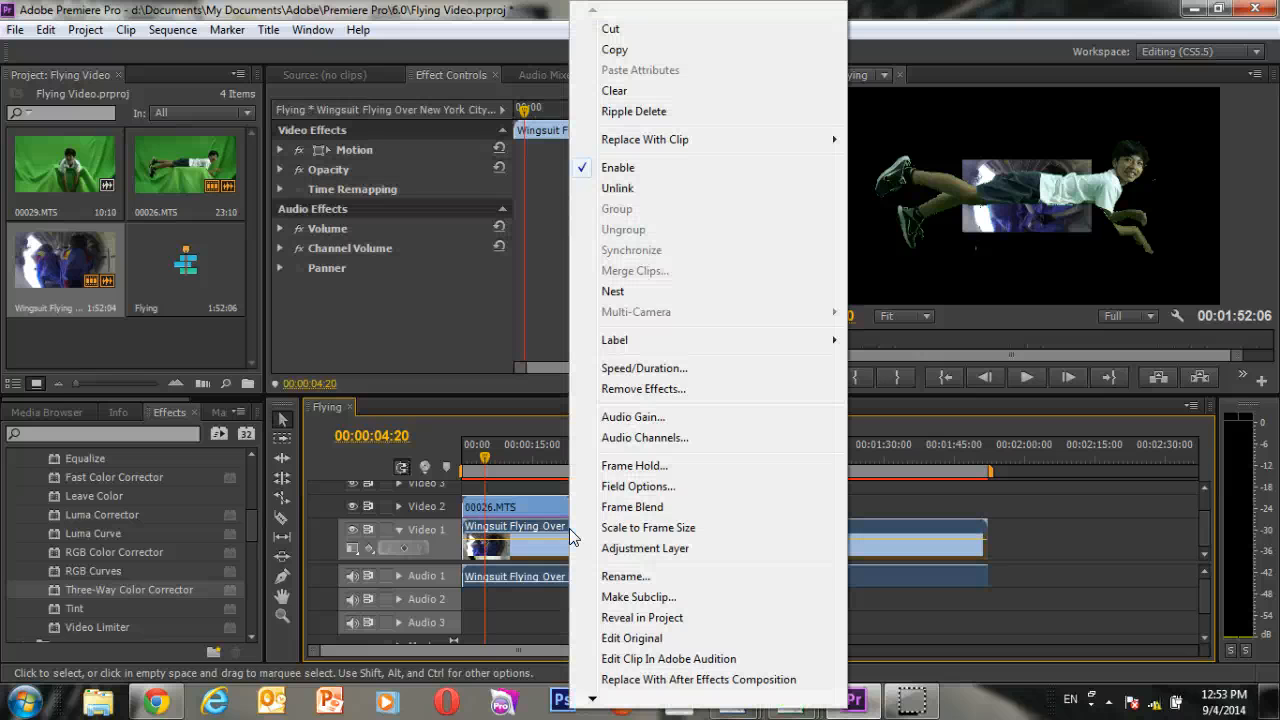
click(614, 526)
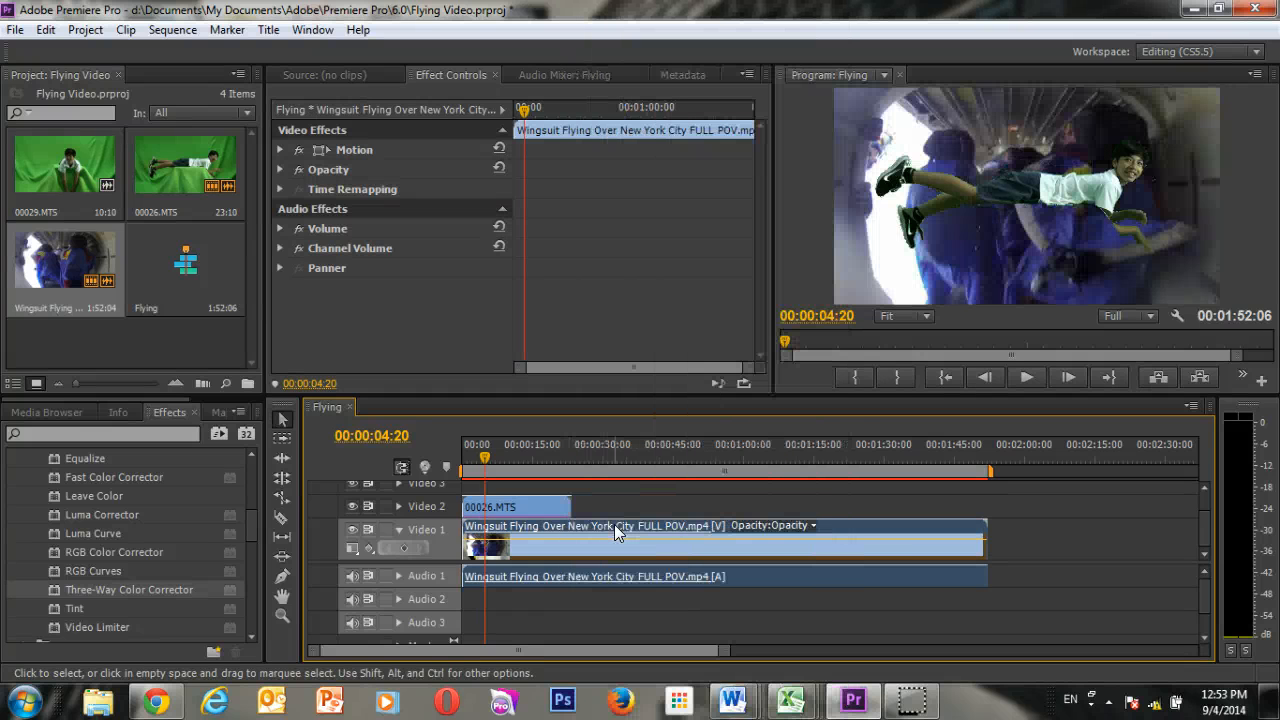
Shift the 00026.MTS clip along Video 2 so it starts at 00:00:44:05, over the aerial city footage.
click(551, 510)
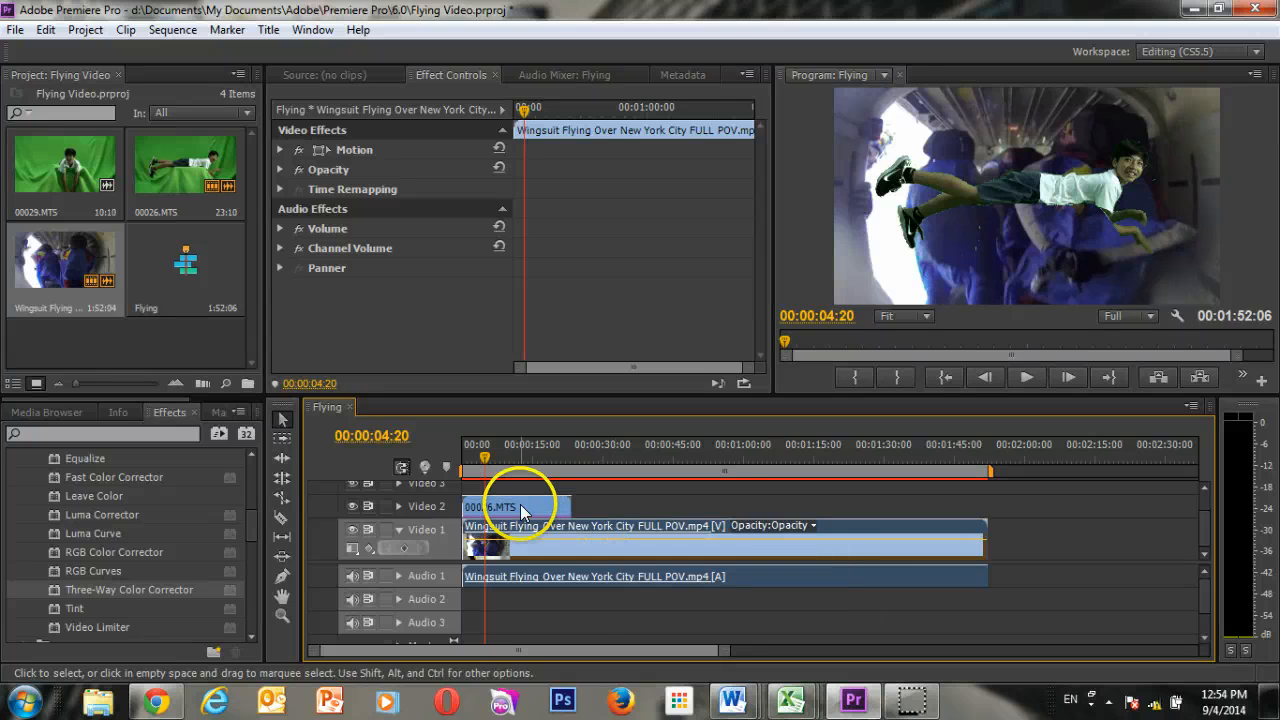
drag(521, 511, 656, 508)
drag(623, 453, 669, 450)
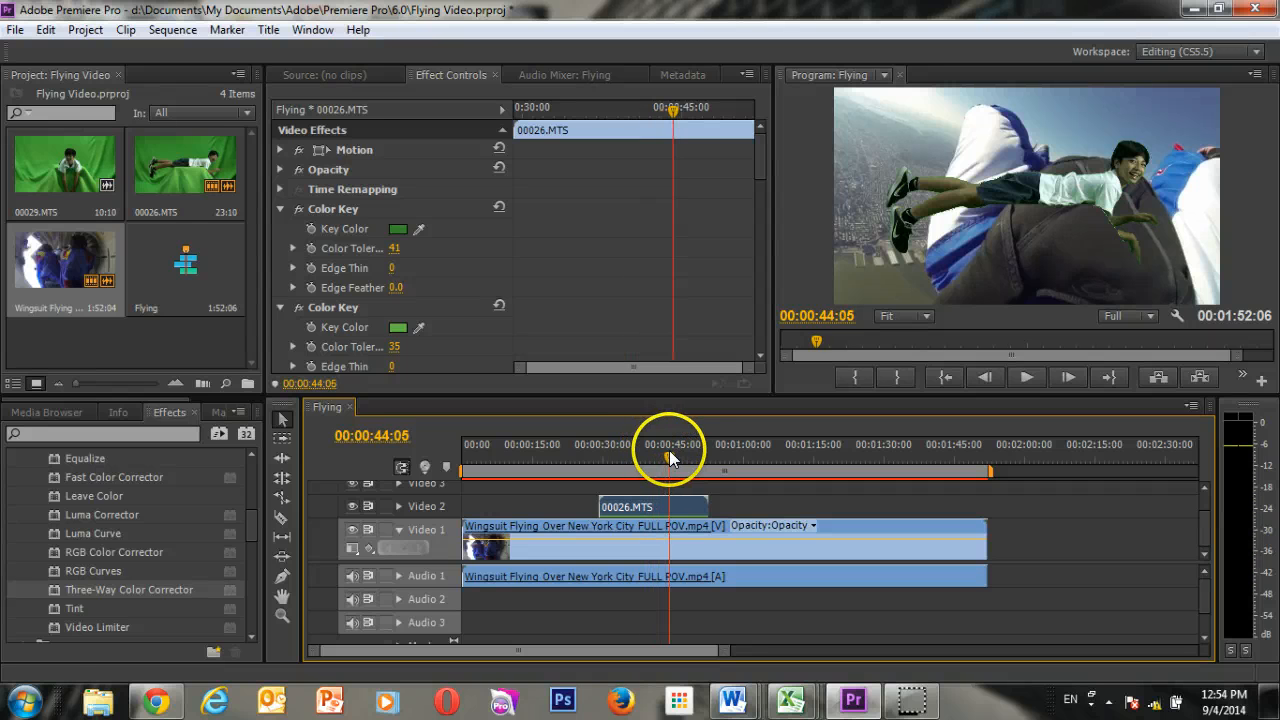
drag(647, 507, 714, 506)
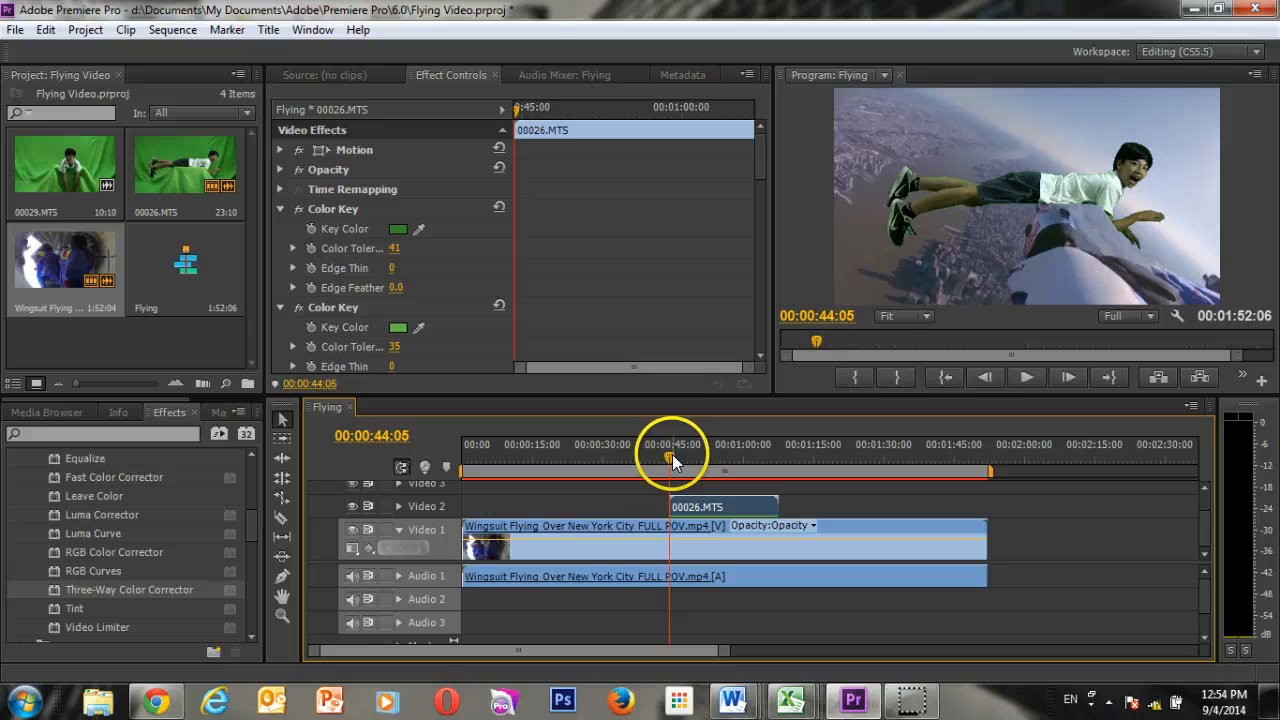
Play back the composite from about 00:00:46:00 to check the boy flying over the city.
mouse_move(672, 454)
mouse_down()
mouse_move(690, 457)
mouse_move(679, 458)
mouse_up()
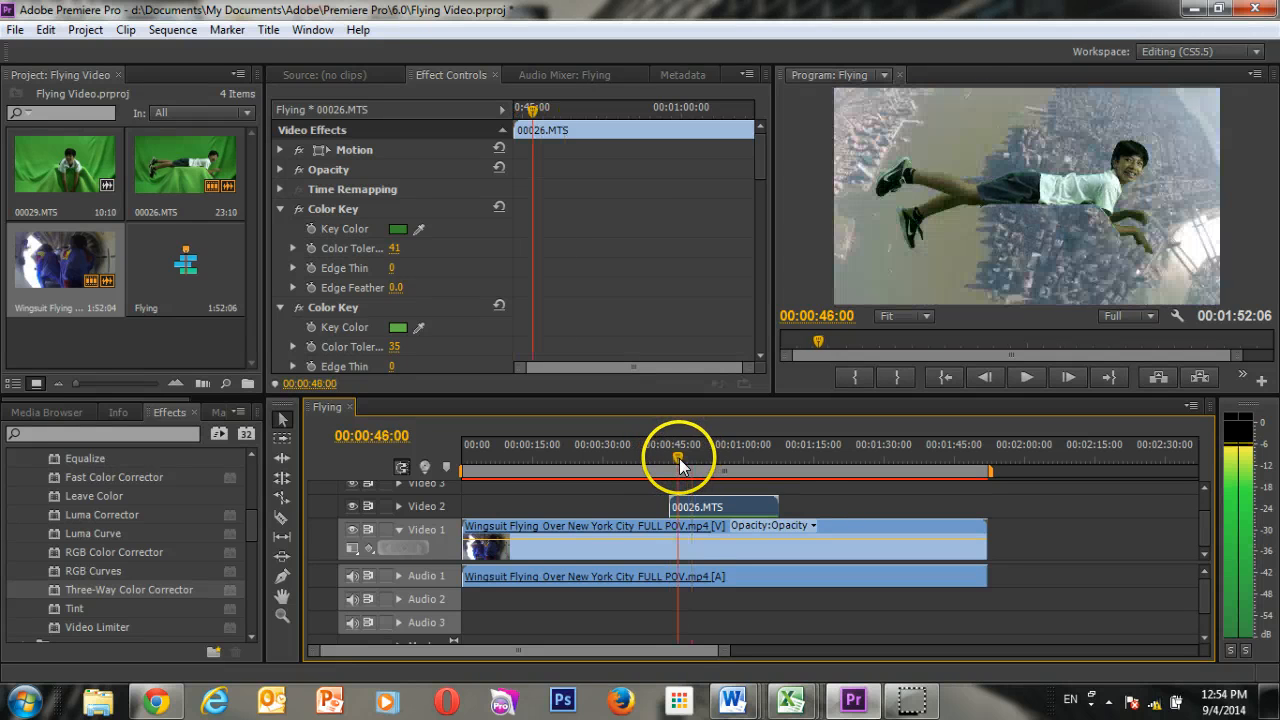
click(1027, 378)
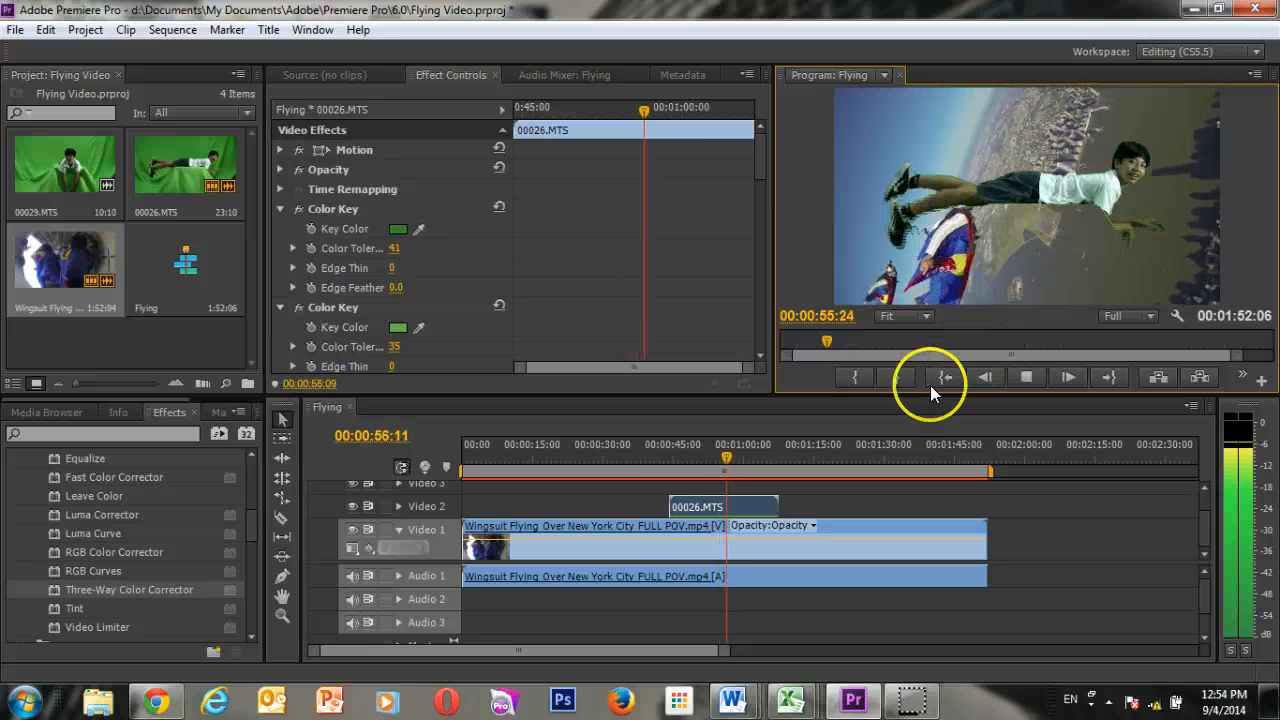
click(1022, 379)
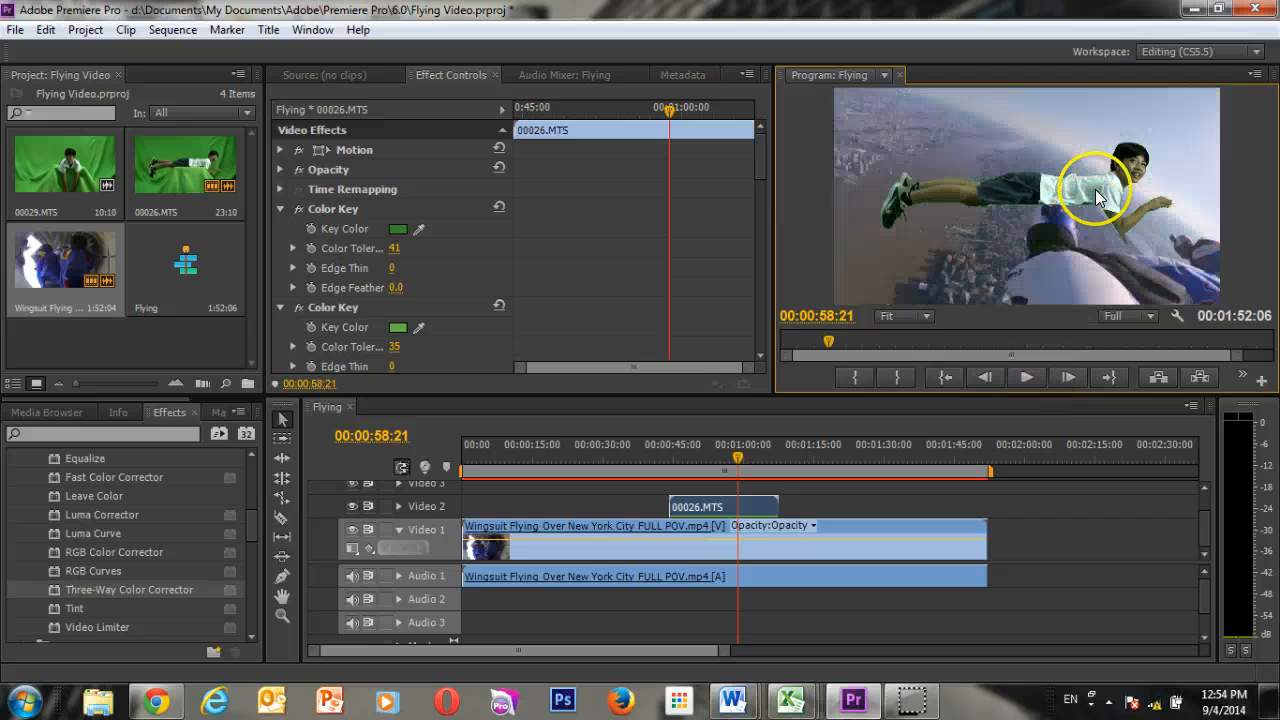
Start Position keyframing for 00026.MTS at 00:00:45:10, with the boy moved past the frame's left edge to about -643, 894.
click(724, 505)
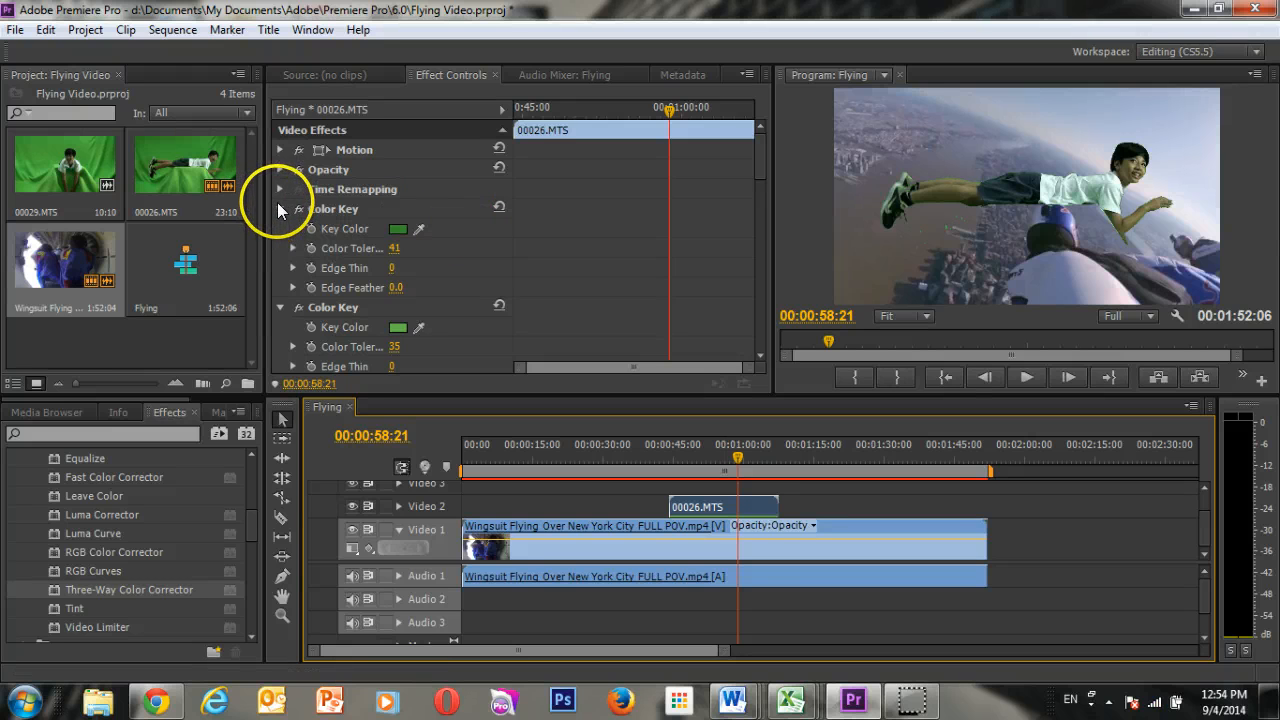
click(283, 149)
click(351, 149)
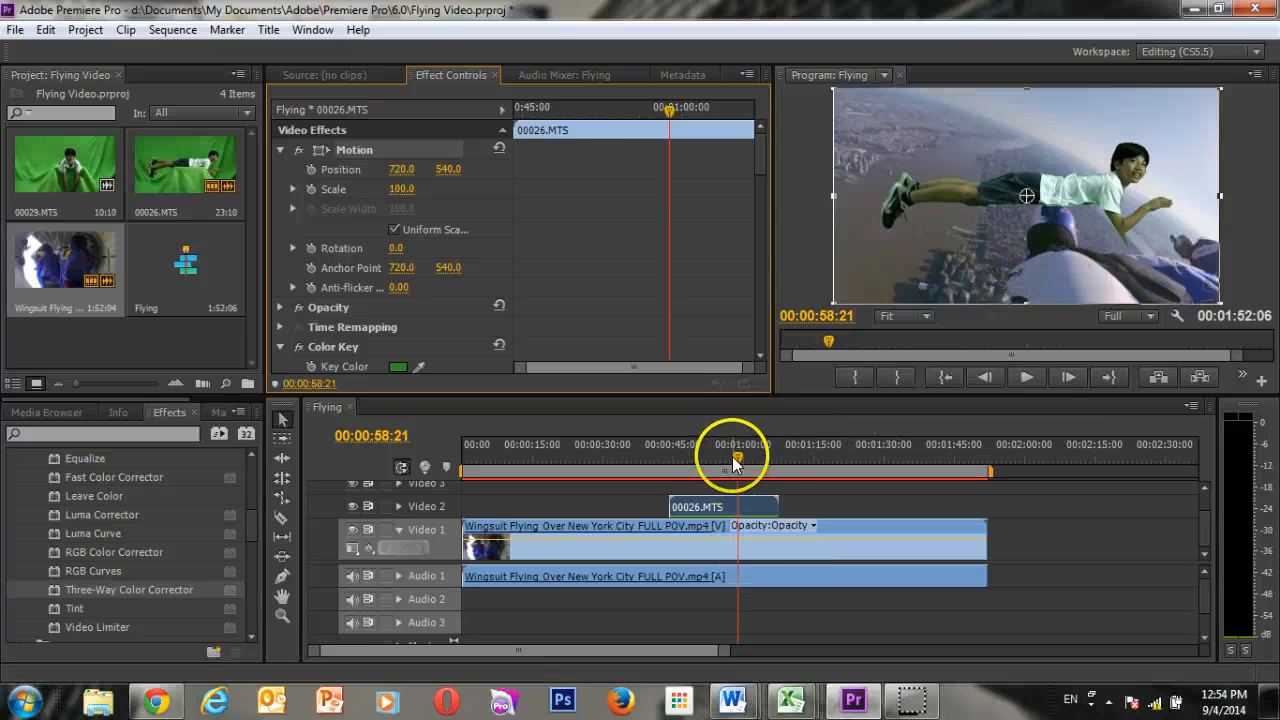
drag(734, 455, 675, 462)
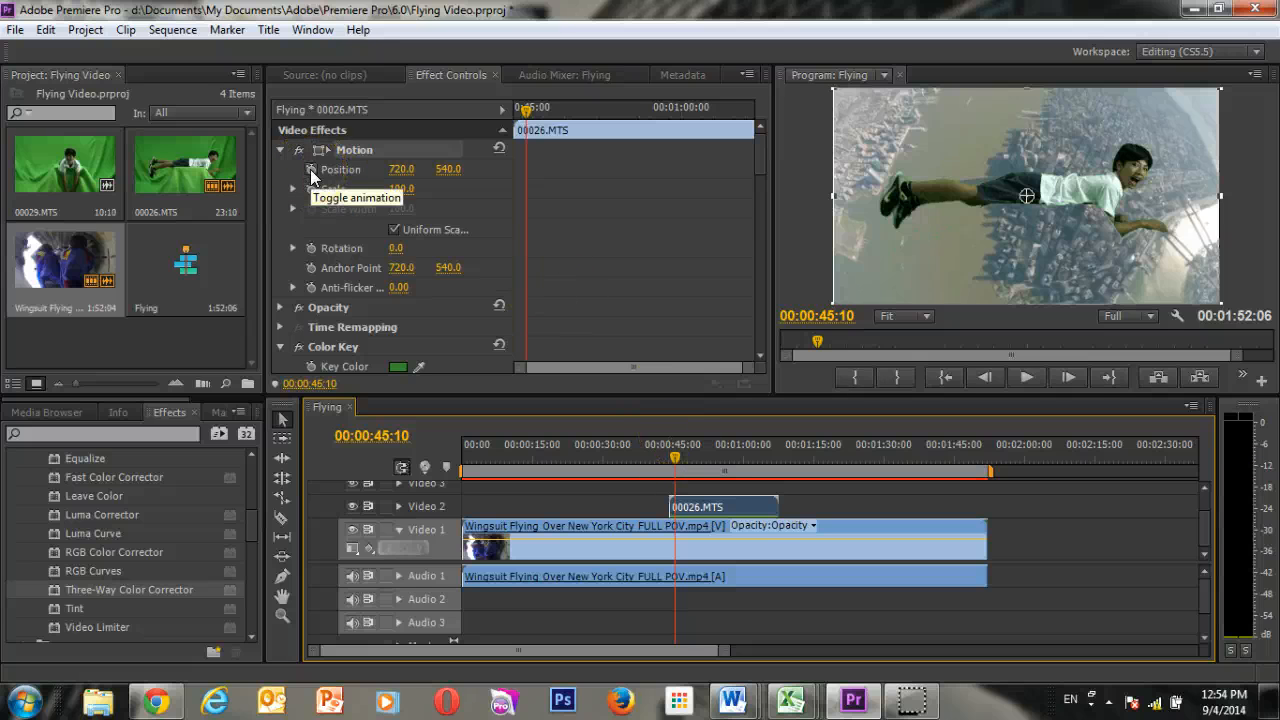
click(311, 172)
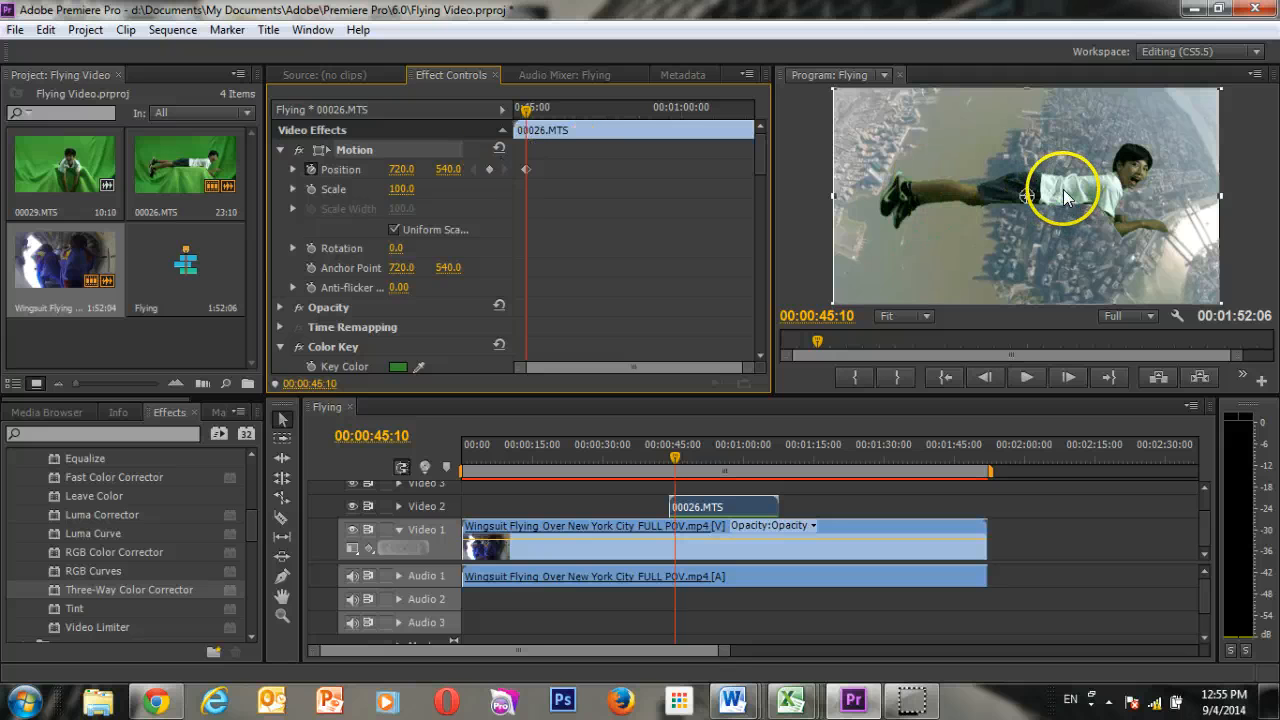
drag(1064, 191, 699, 262)
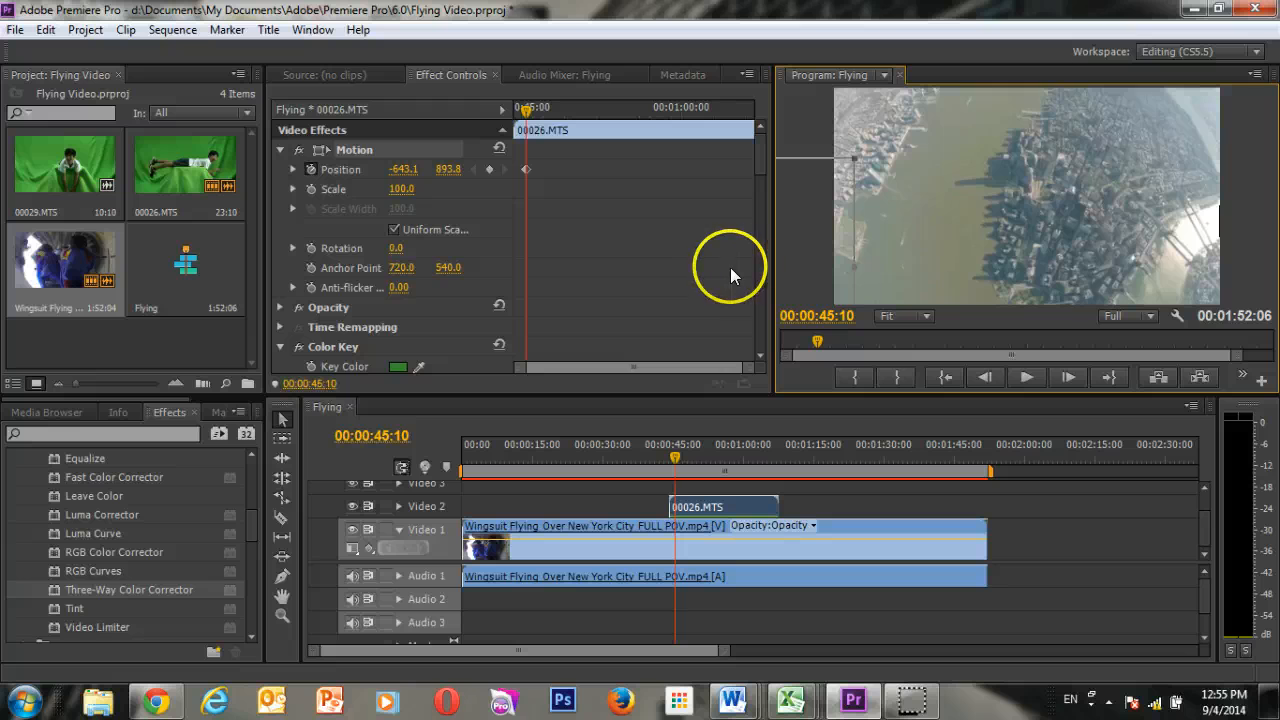
Add a second Position keyframe for 00026.MTS at 00:00:55:10, moving the boy horizontally into the frame to about 734.
drag(676, 458, 723, 458)
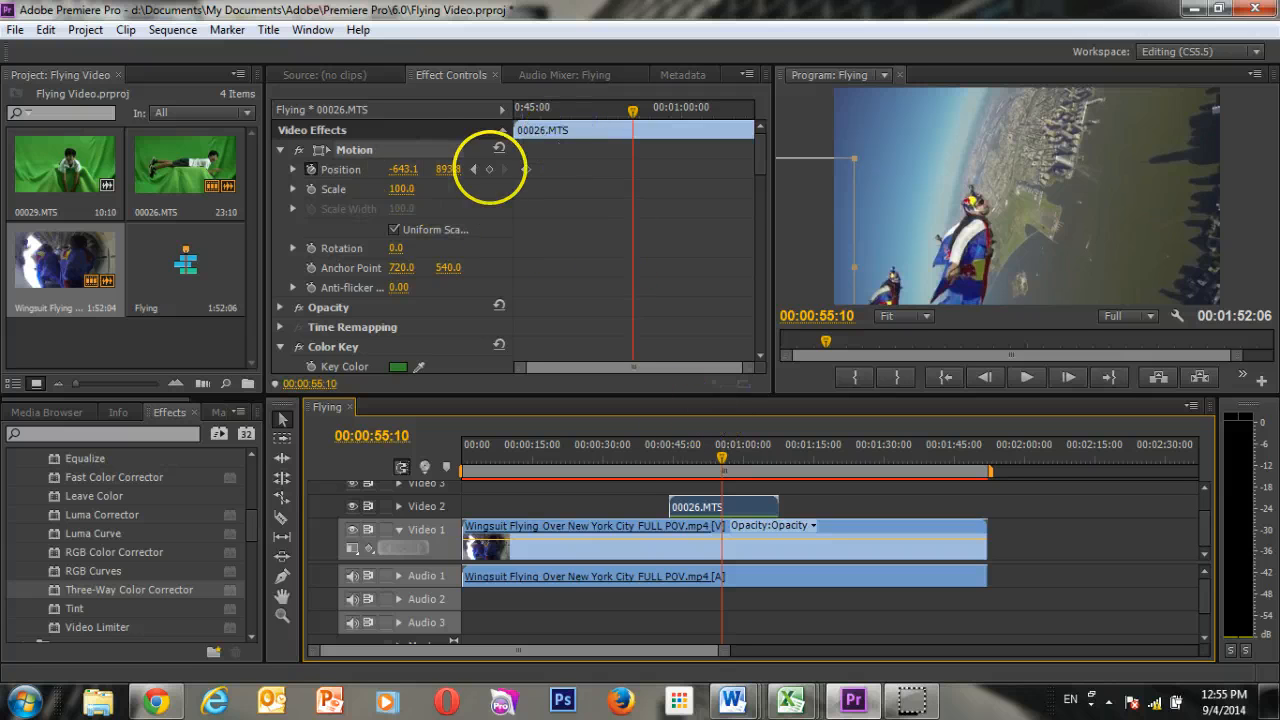
drag(403, 169, 1003, 258)
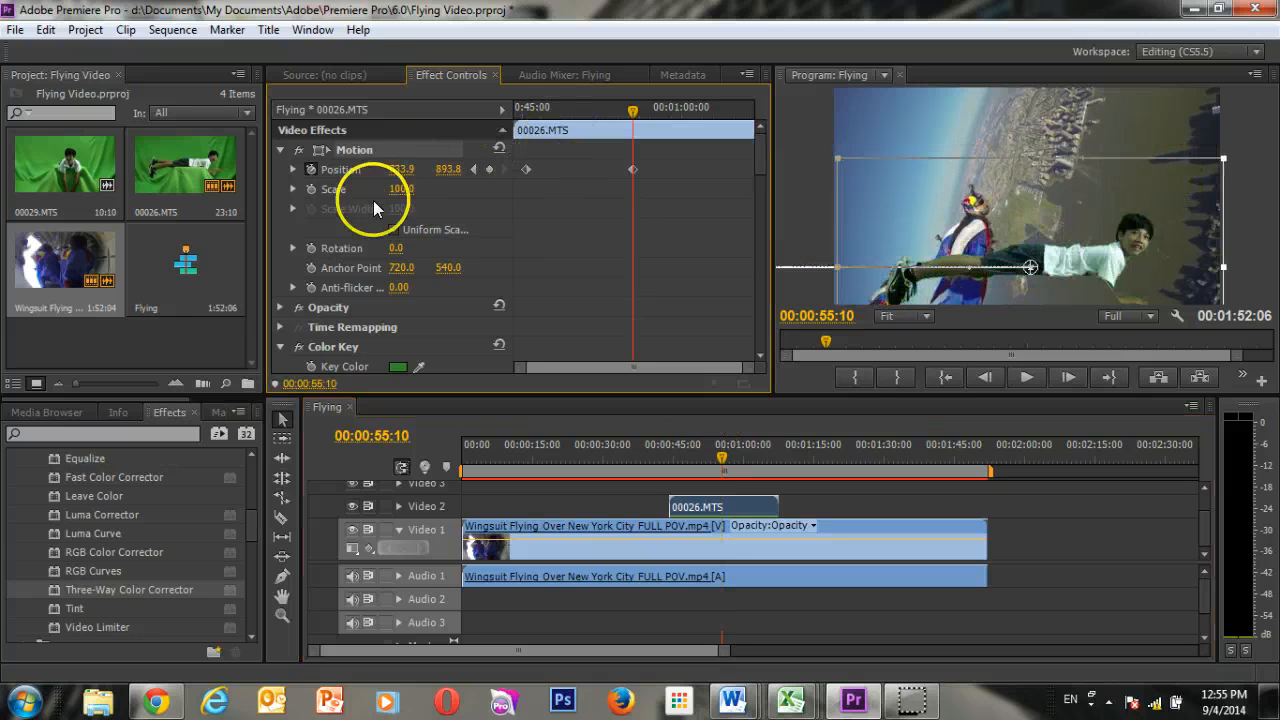
Move the boy to about 1398, 205 at the 00:00:55:10 Position keyframe, and play back his flight path from 00:00:43:10.
drag(1106, 274, 1228, 121)
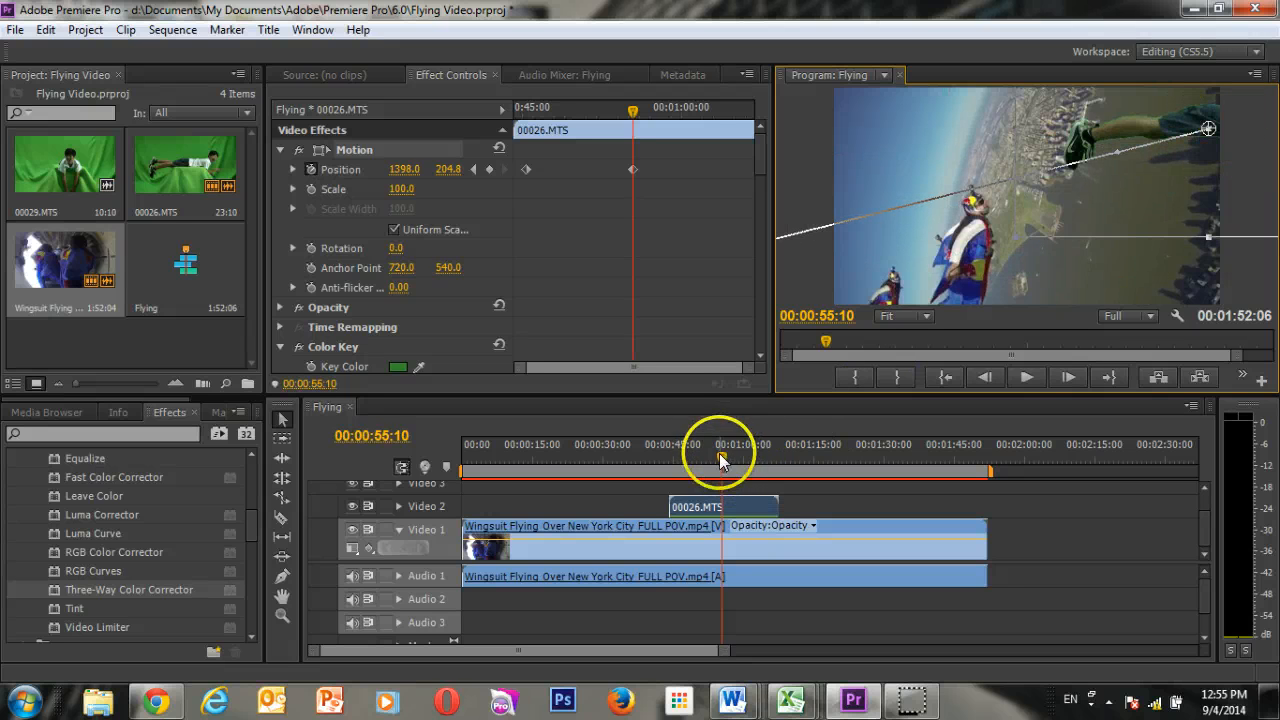
drag(721, 458, 667, 464)
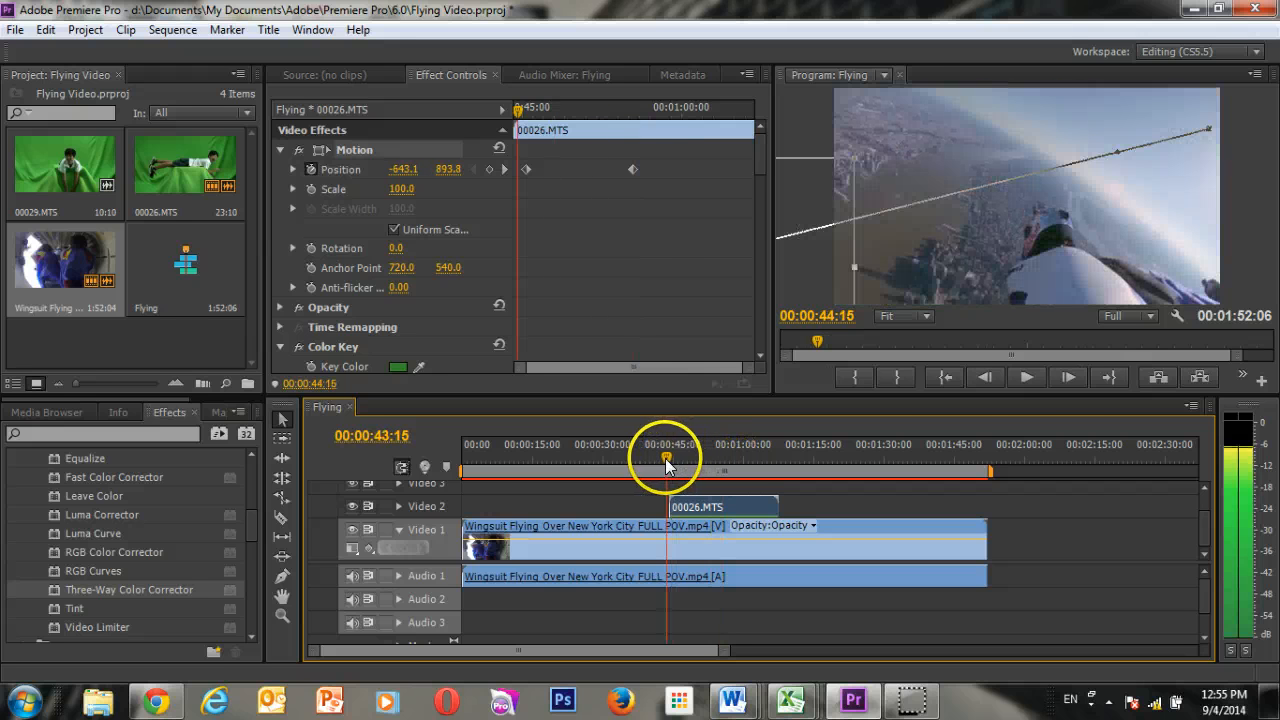
click(1024, 378)
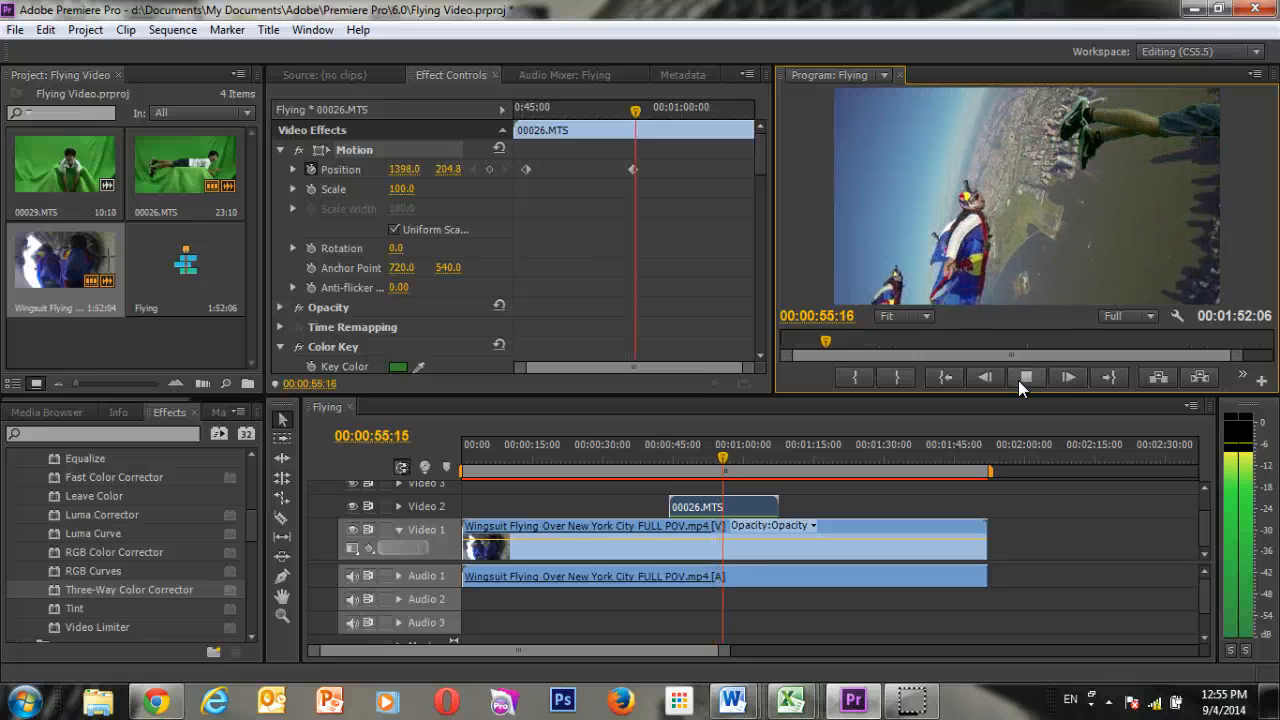
click(1018, 380)
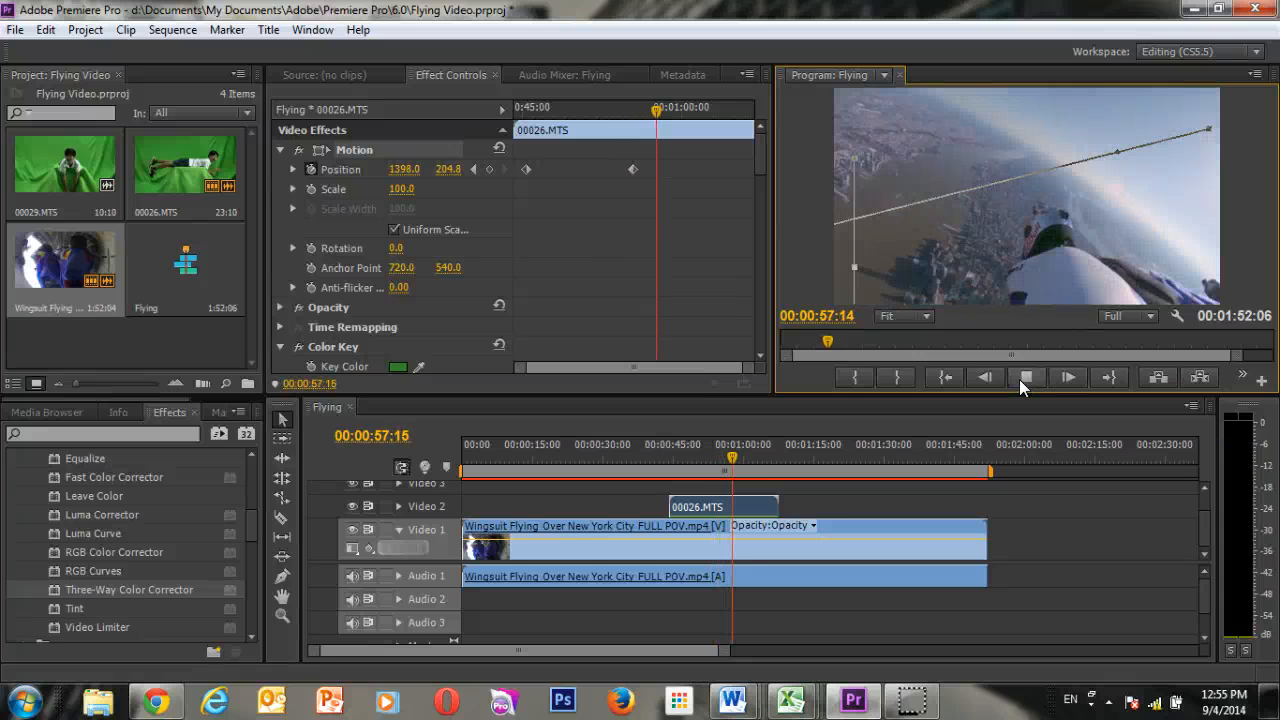
click(987, 384)
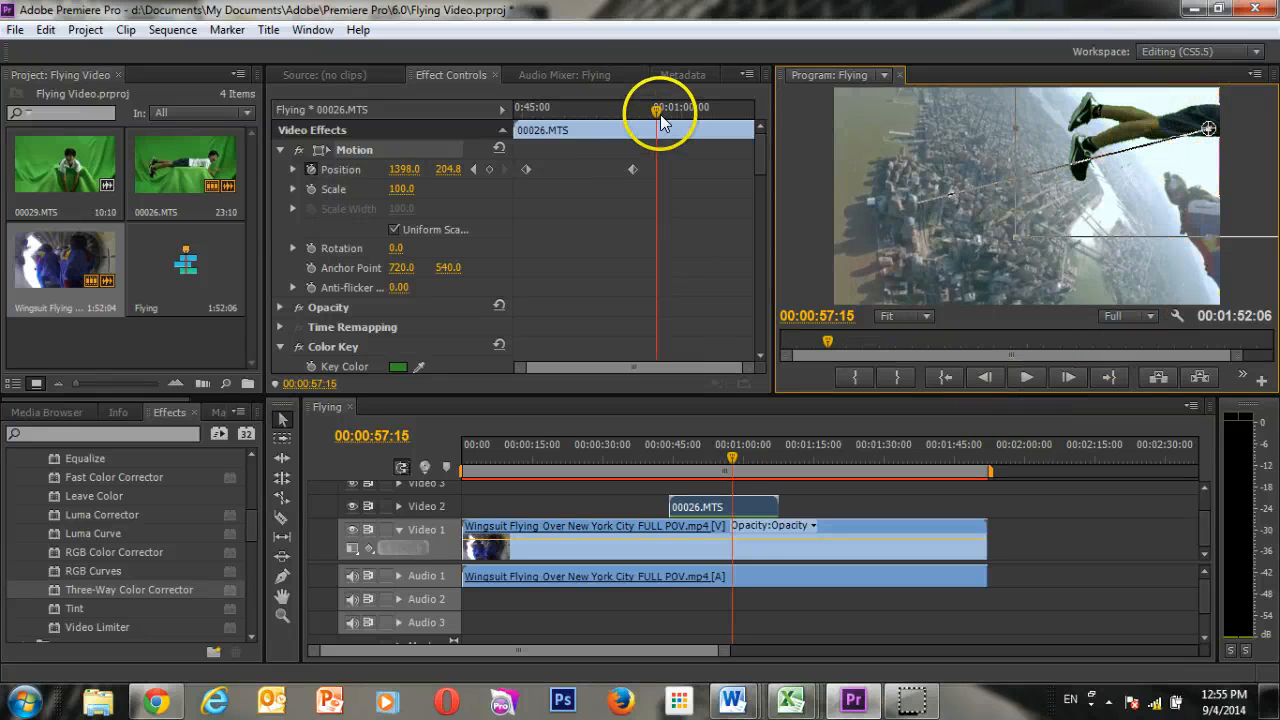
Start Scale keyframing for 00026.MTS at 00:00:55:20 with 100, and add another Scale keyframe of 100 at the clip's start, 00:00:44:05.
drag(653, 114, 638, 120)
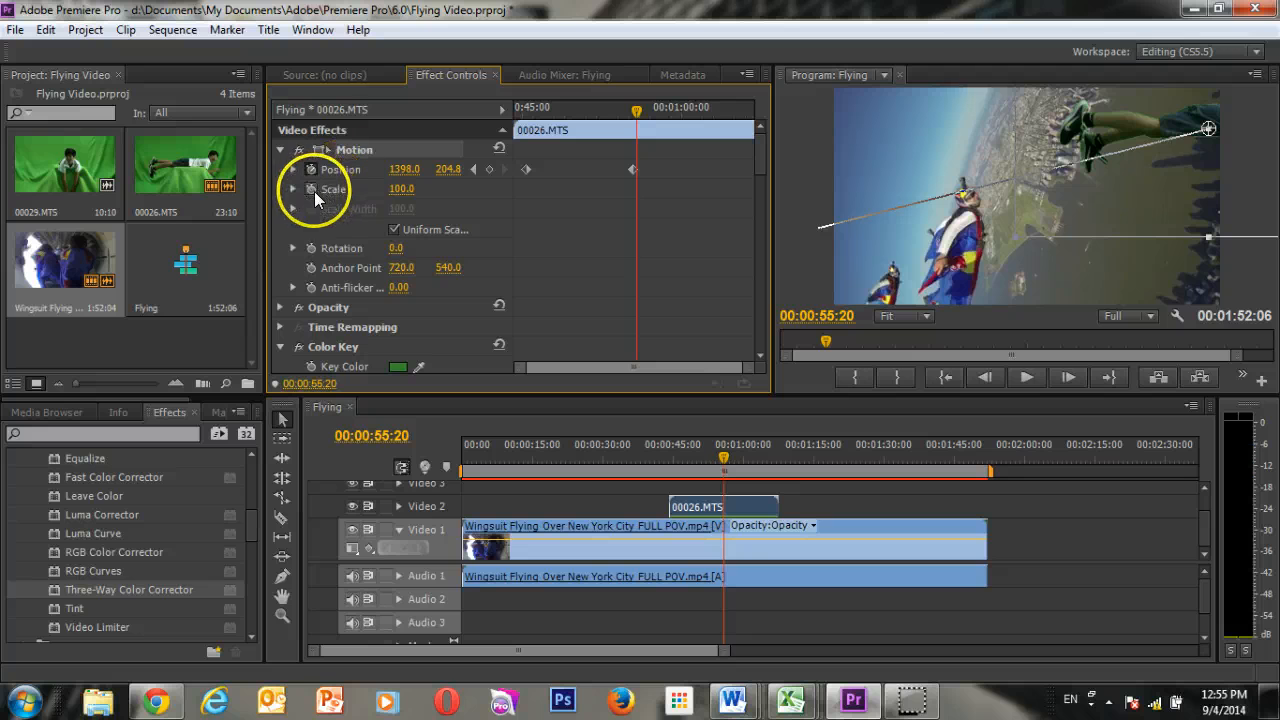
click(312, 190)
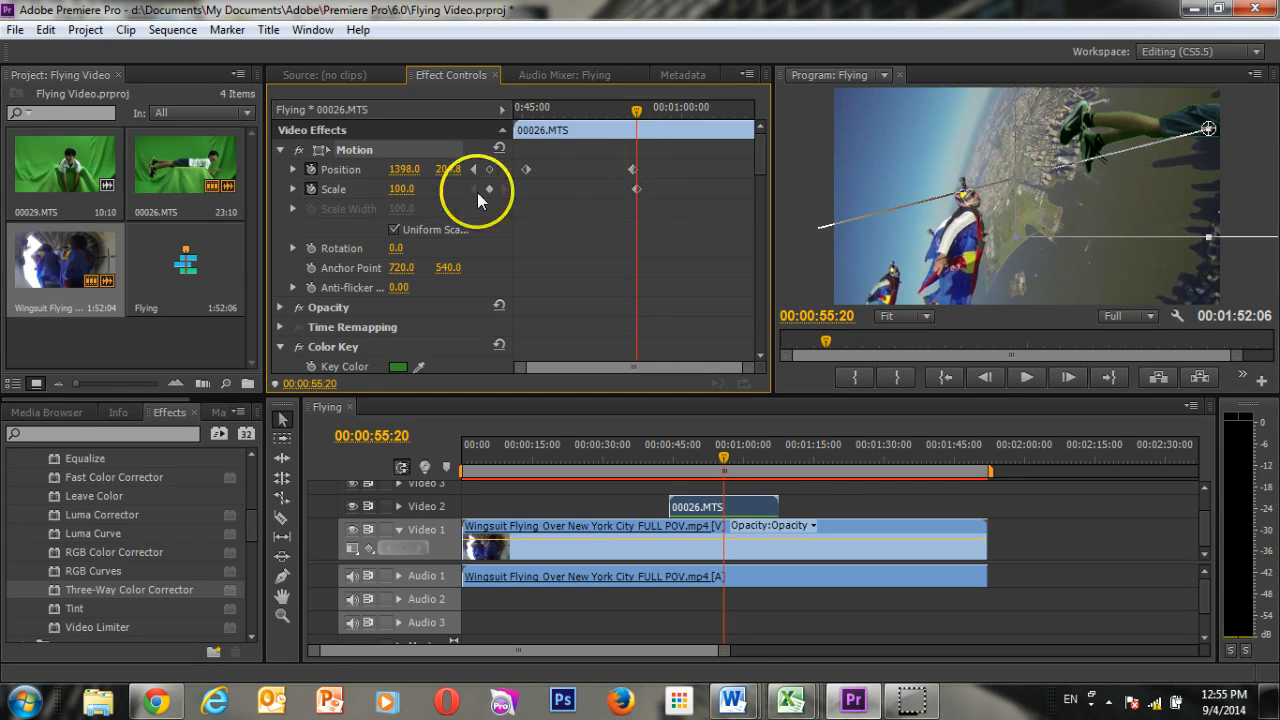
drag(638, 107, 514, 110)
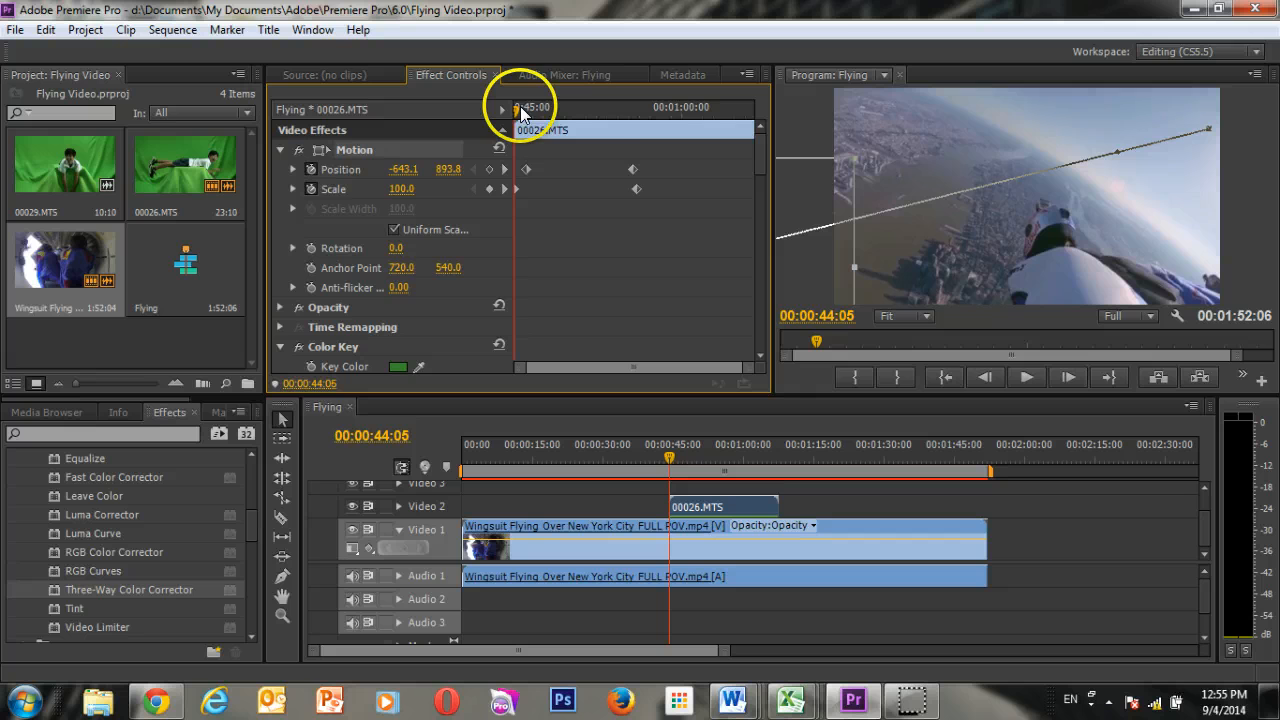
Try reducing the boy's Scale to 40 at 00:00:51:21, and delete that keyframe.
drag(514, 108, 595, 108)
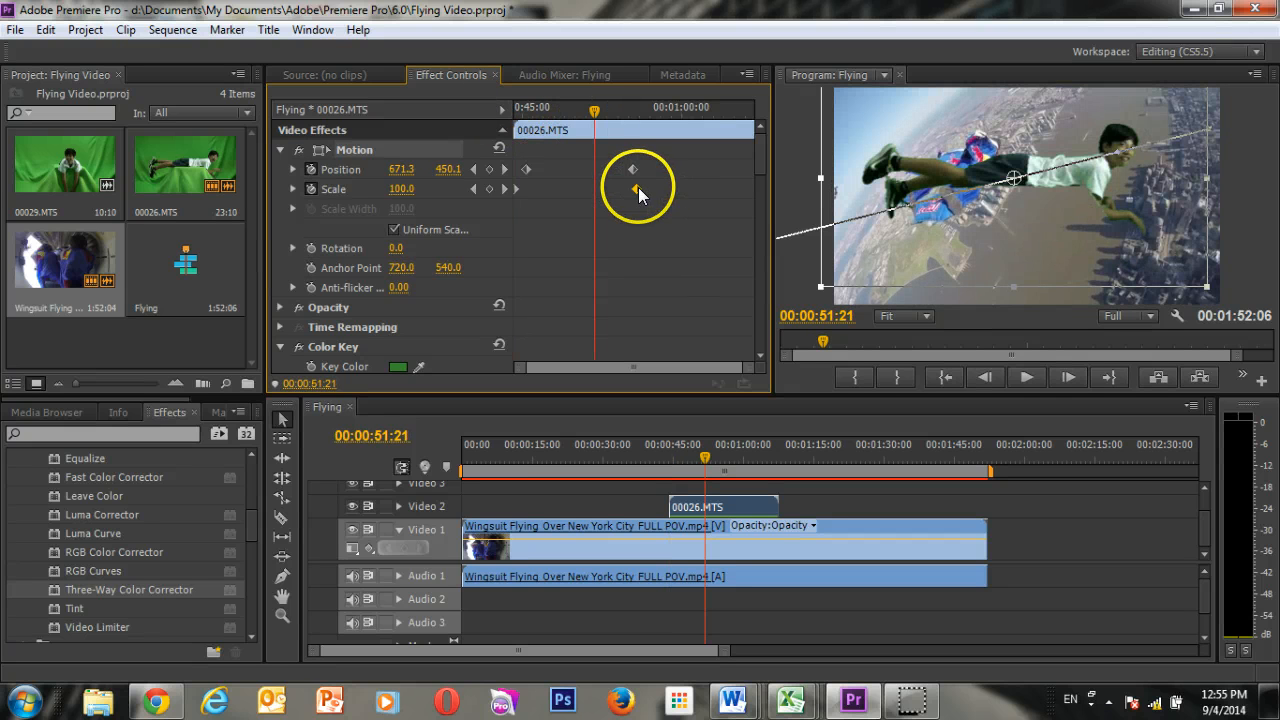
click(636, 188)
drag(357, 192, 337, 192)
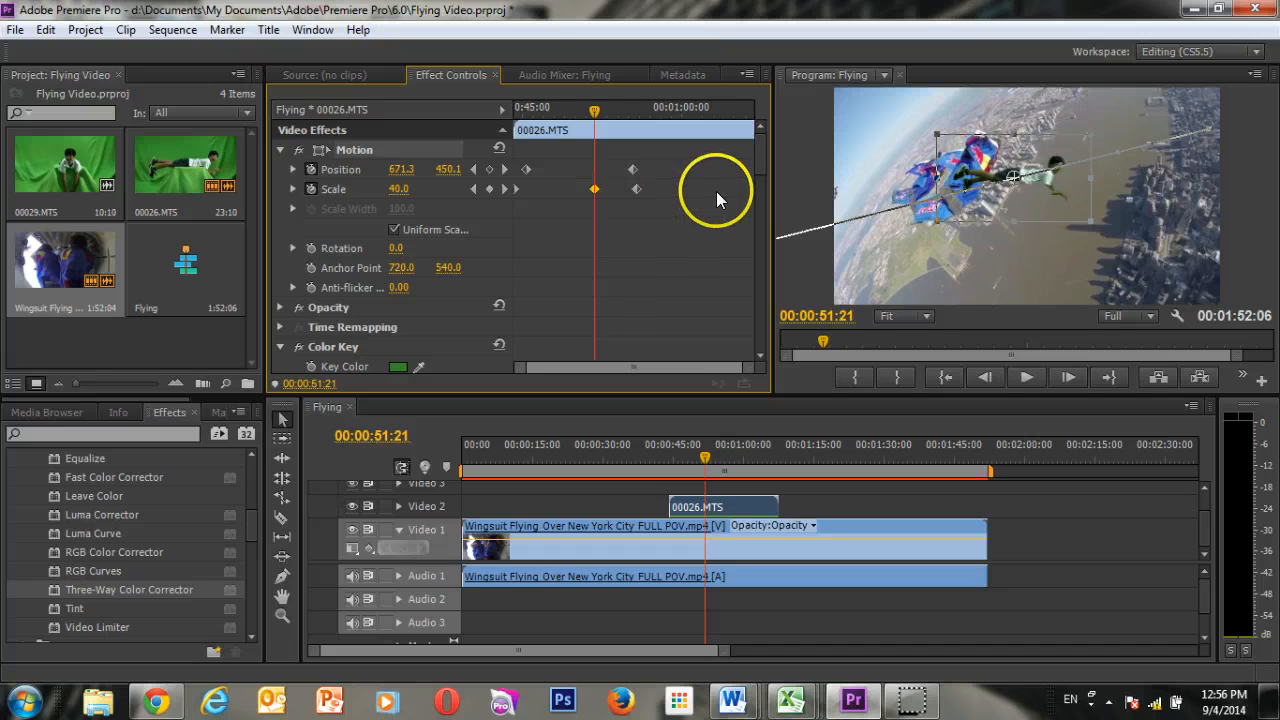
key(Delete)
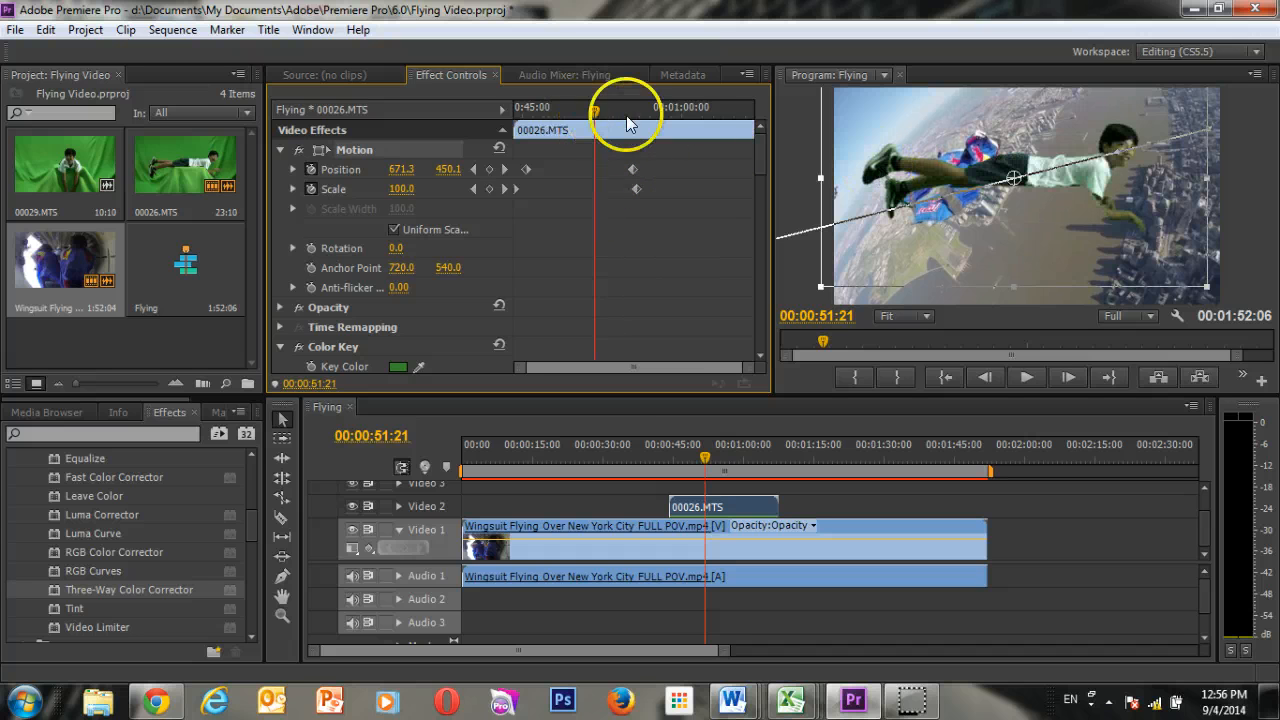
At 00:00:56:00, keyframe the boy's Scale at 35 and his Position past the frame's right edge at about 1740, 102.
drag(627, 117, 639, 112)
click(635, 188)
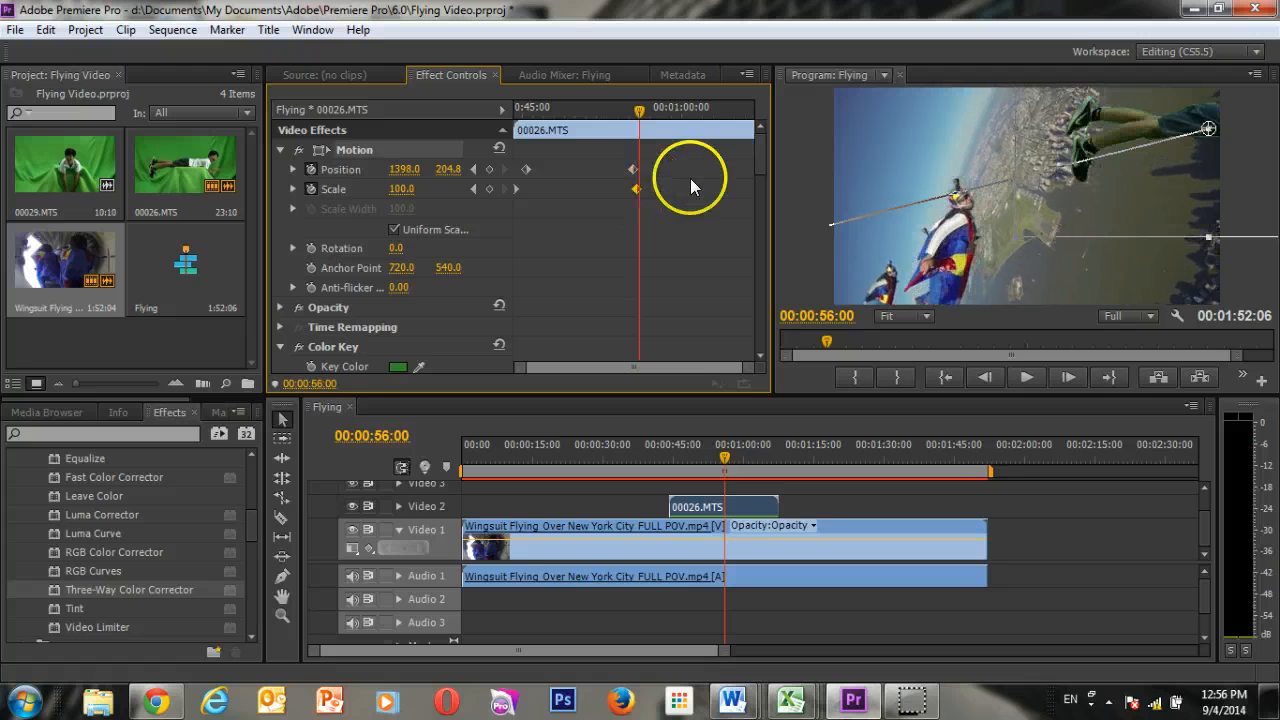
drag(405, 188, 337, 182)
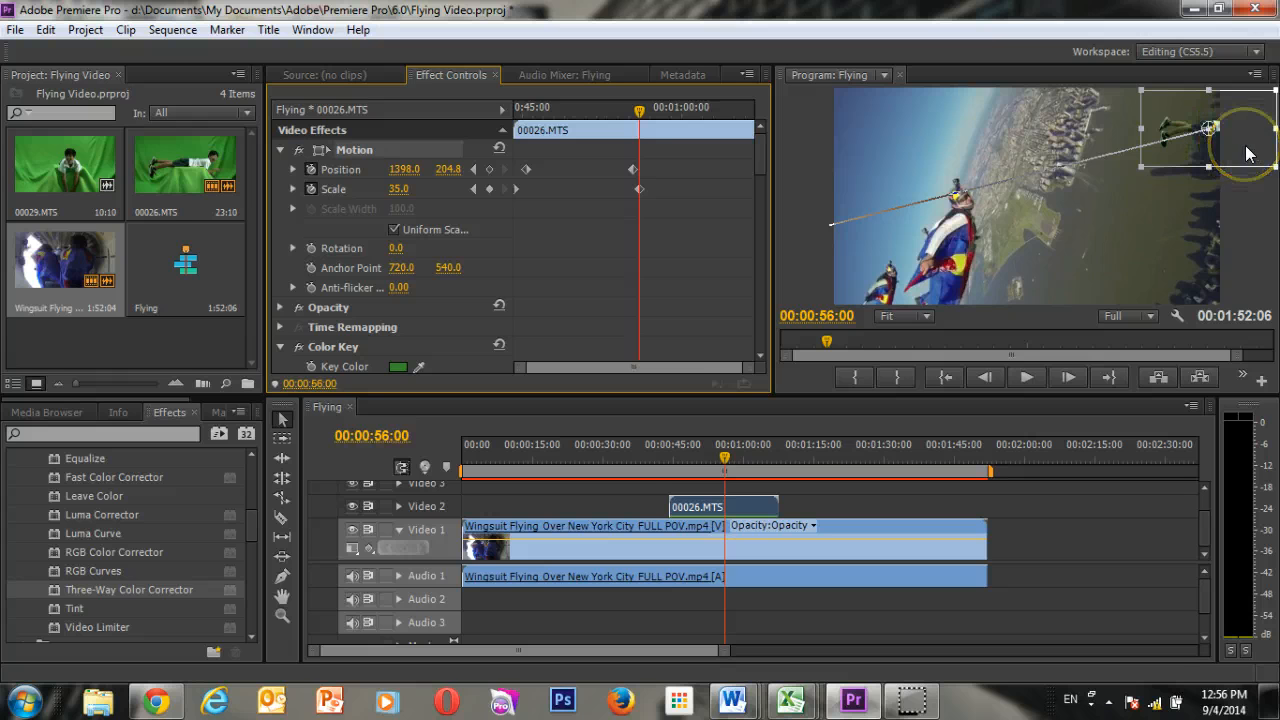
drag(1246, 153, 1270, 140)
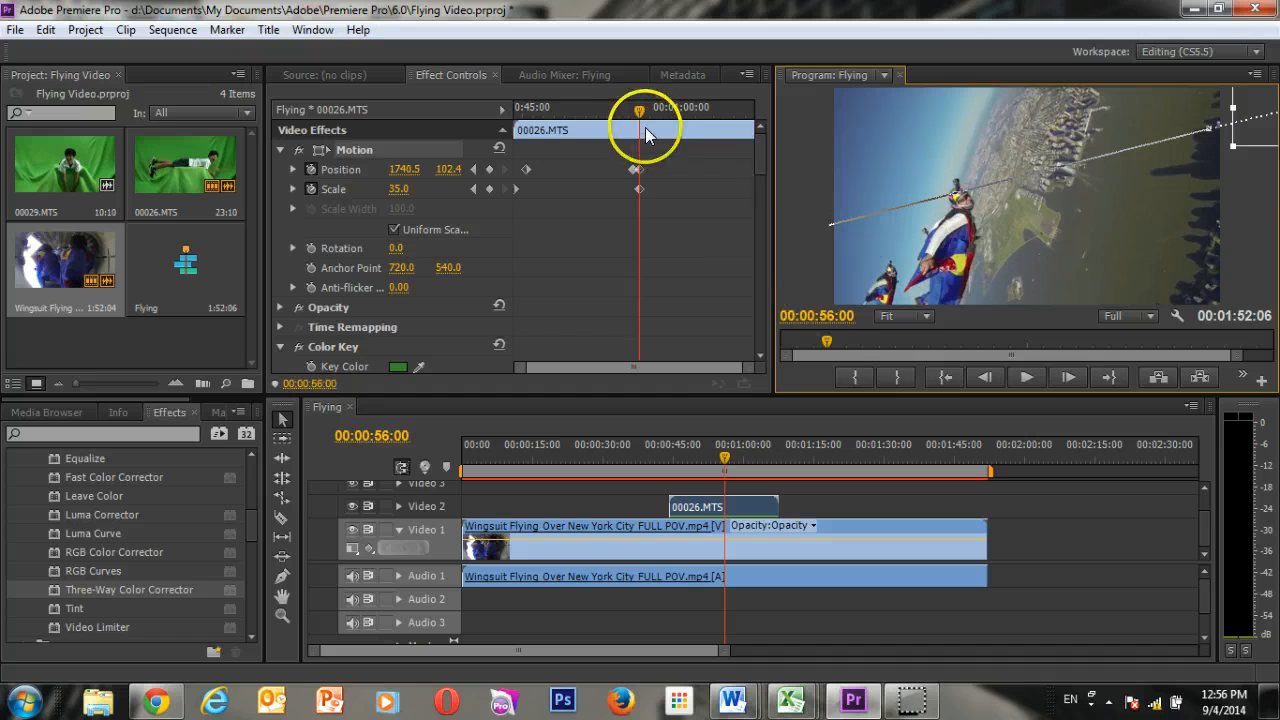
Lower the program playback resolution to 1/4 and play back the shrinking flight from 00:00:44:05.
drag(645, 127, 496, 116)
click(1025, 344)
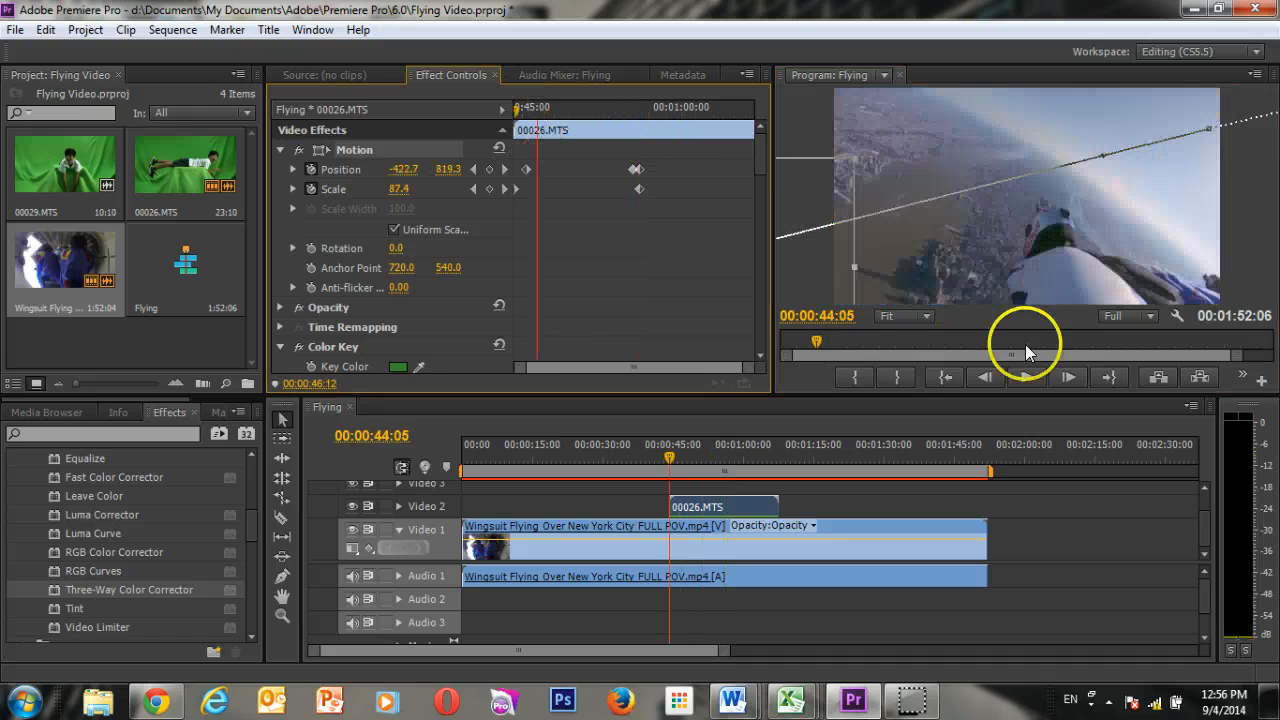
click(1130, 317)
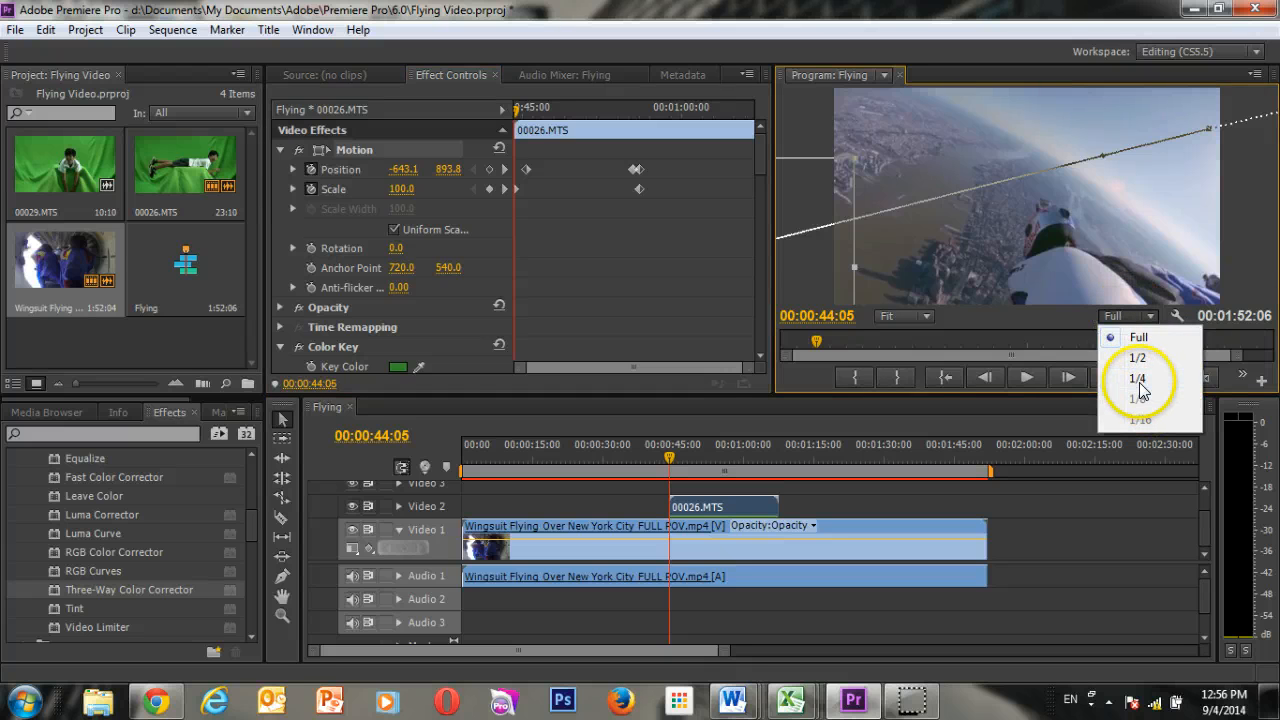
click(1139, 382)
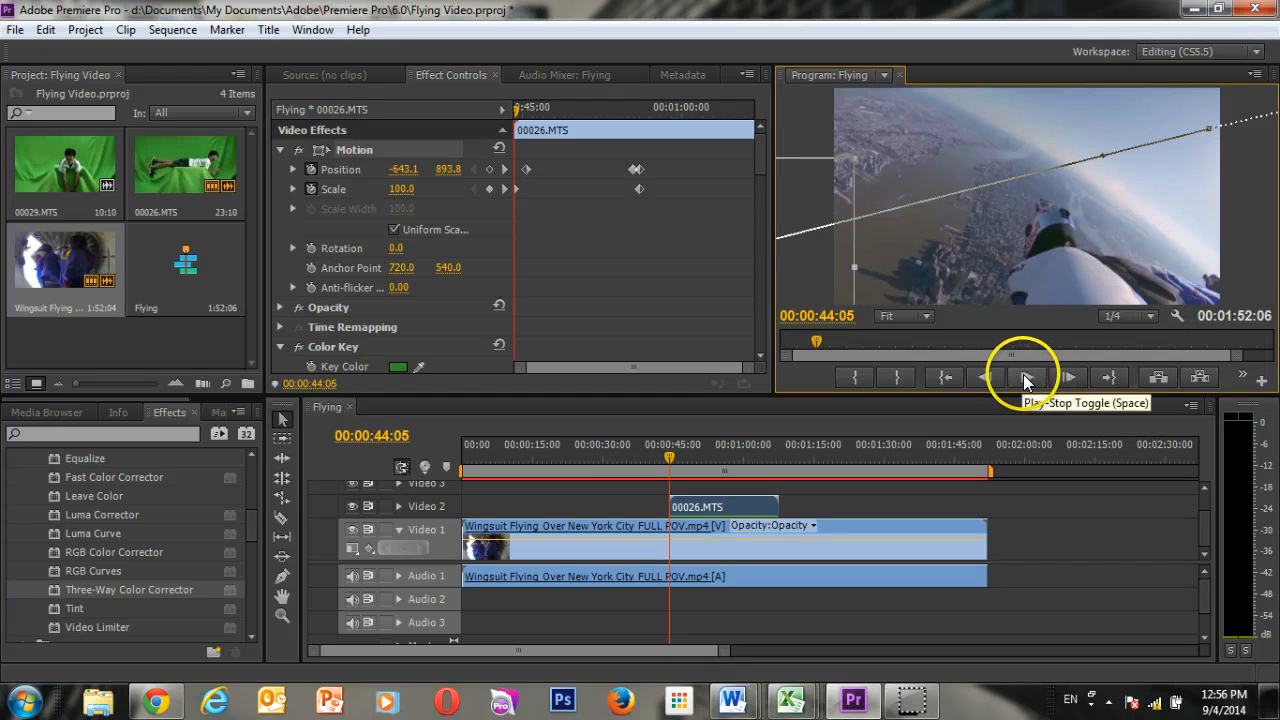
click(1024, 375)
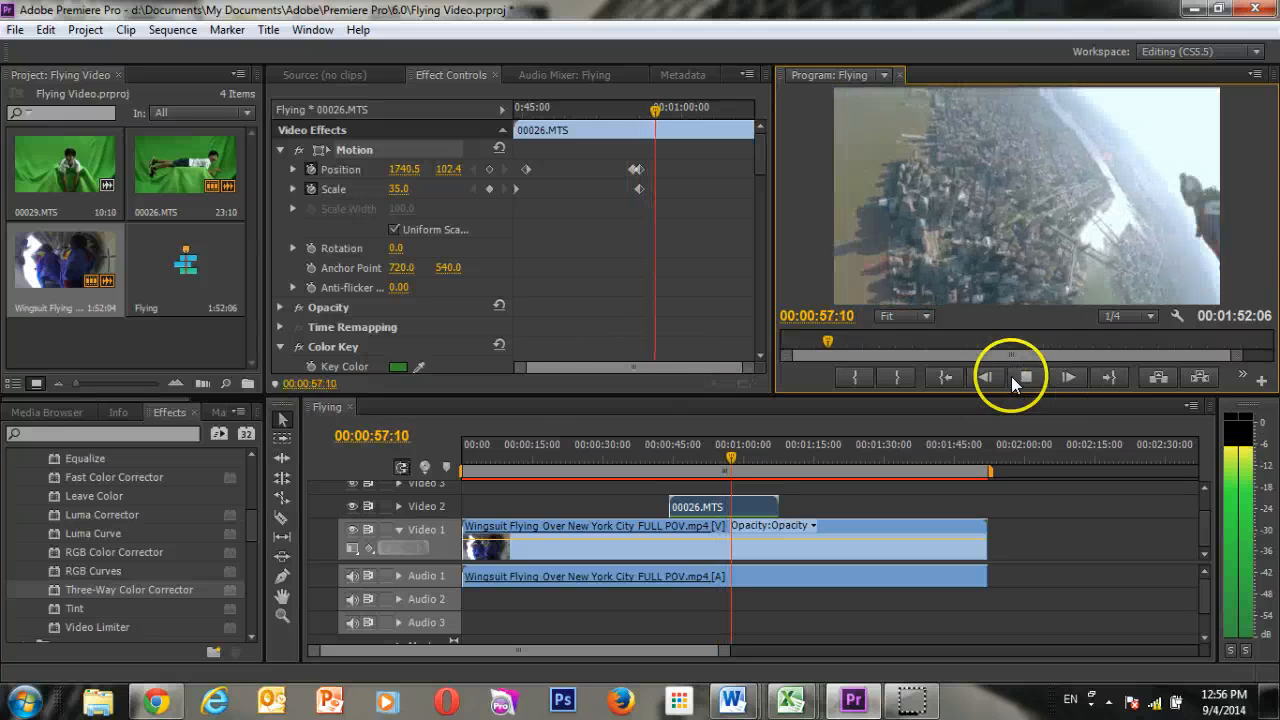
click(1013, 377)
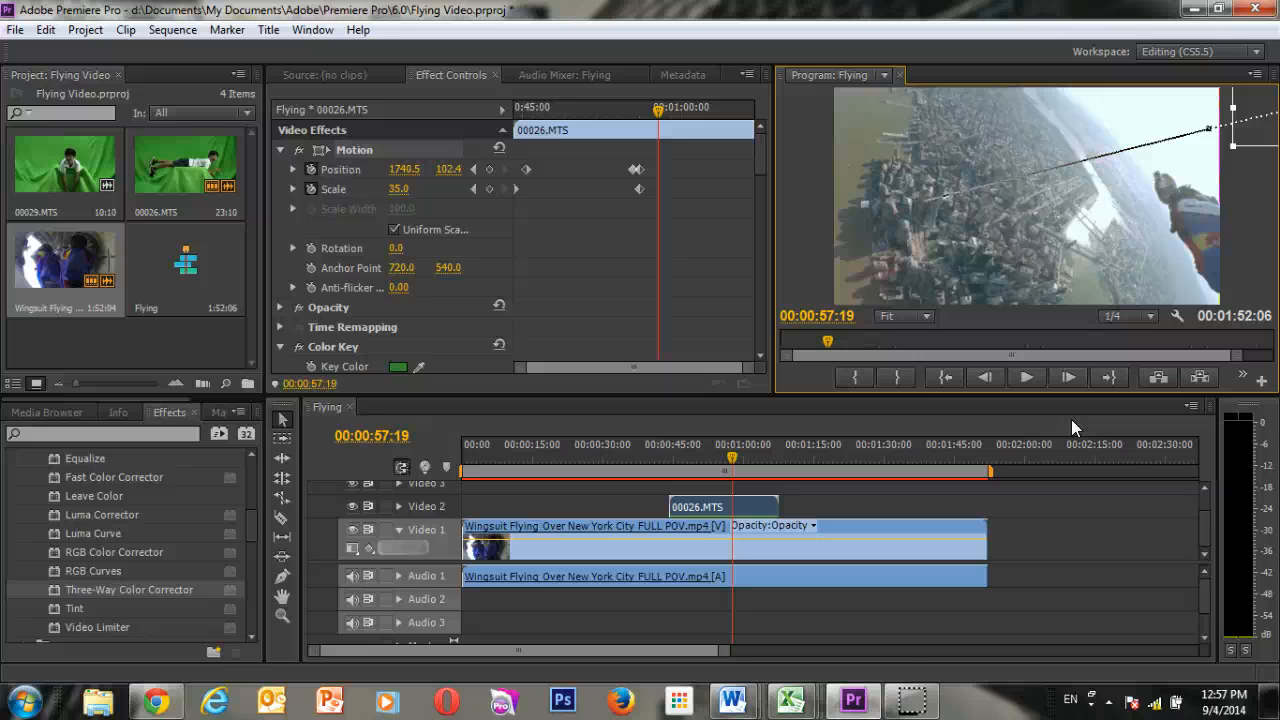
click(911, 702)
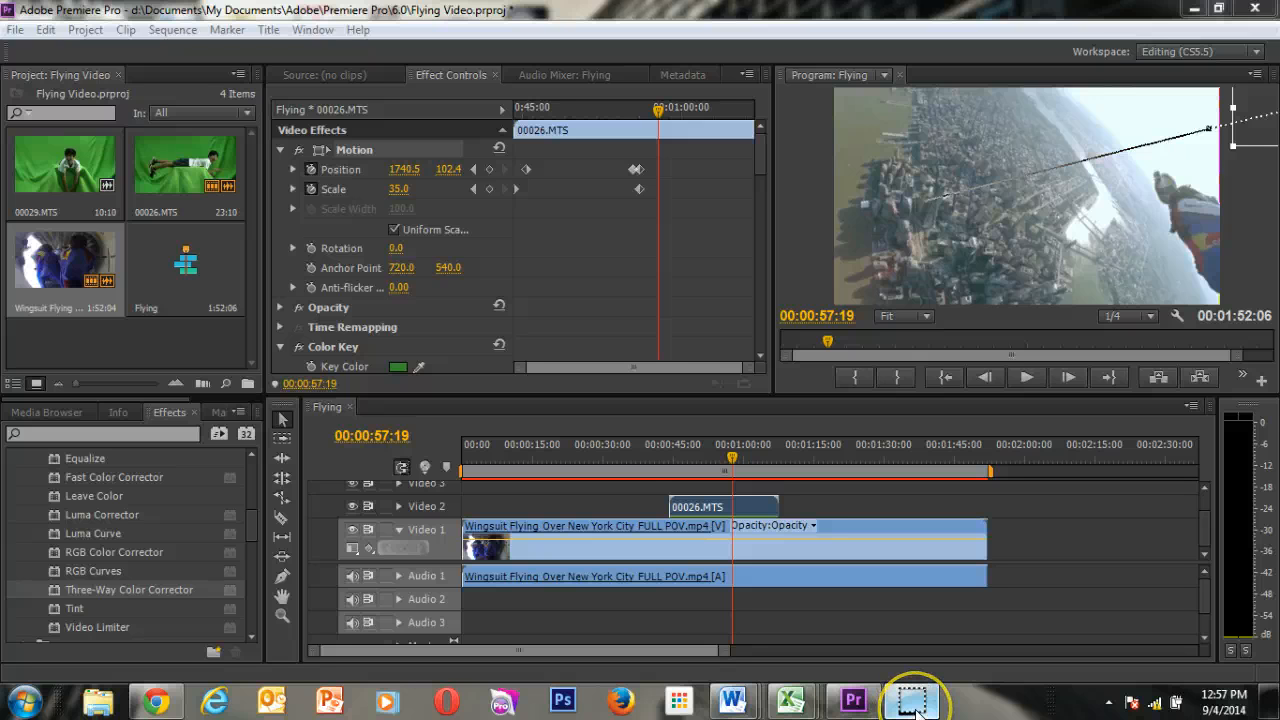